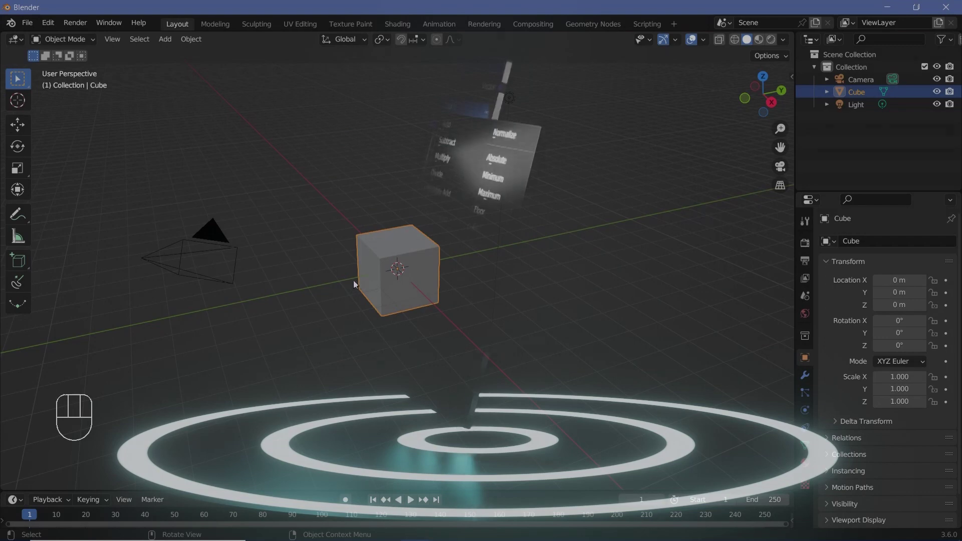
- Delete the default cube, leaving only the camera and light in the scene
{"action": "key", "text": "x"}
{"action": "left_click", "coordinate": [368, 280]}
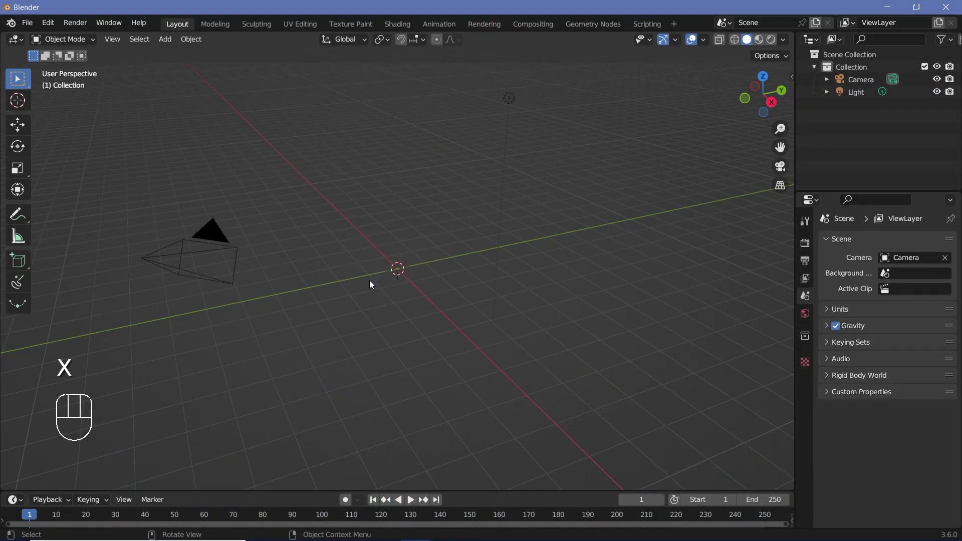
{"action": "middle_click_drag", "start_coordinate": [382, 293], "coordinate": [416, 285]}
- Enable the Import Images as Planes add-on in Preferences after searching add-ons for 'image'
{"action": "key", "text": "shift+a"}
{"action": "mouse_move", "coordinate": [416, 285]}
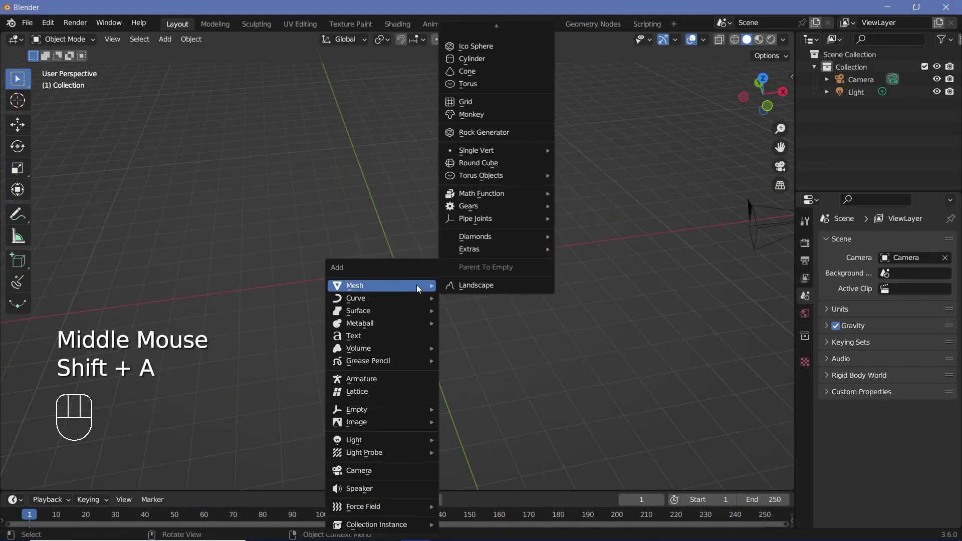
{"action": "mouse_move", "coordinate": [390, 423]}
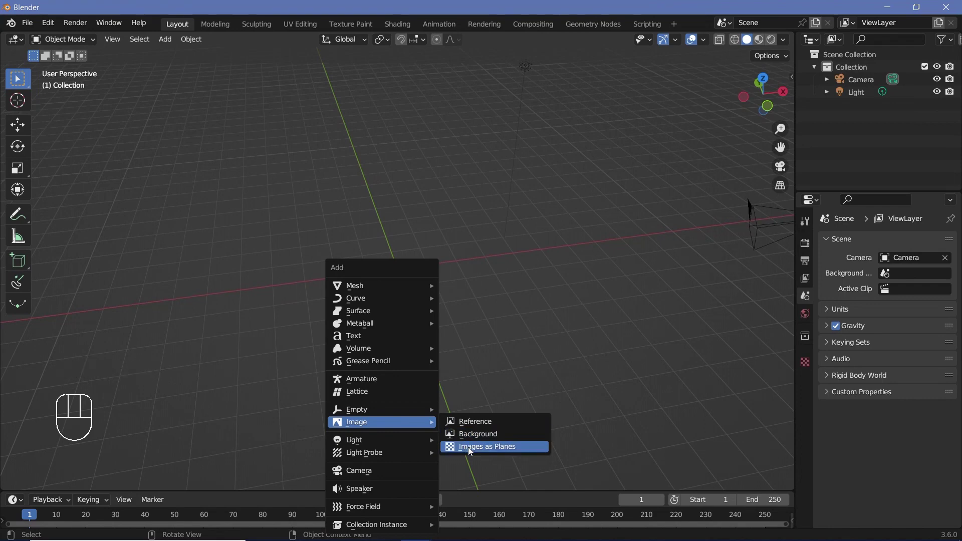
{"action": "left_click", "coordinate": [48, 23]}
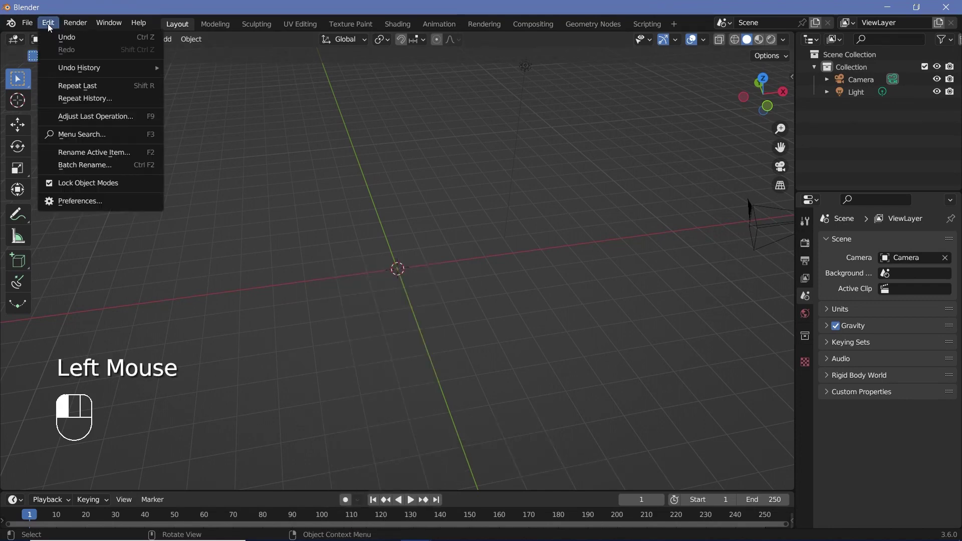
{"action": "left_click", "coordinate": [65, 200]}
{"action": "left_click", "coordinate": [38, 151]}
{"action": "left_click", "coordinate": [331, 64]}
{"action": "type", "text": "image"}
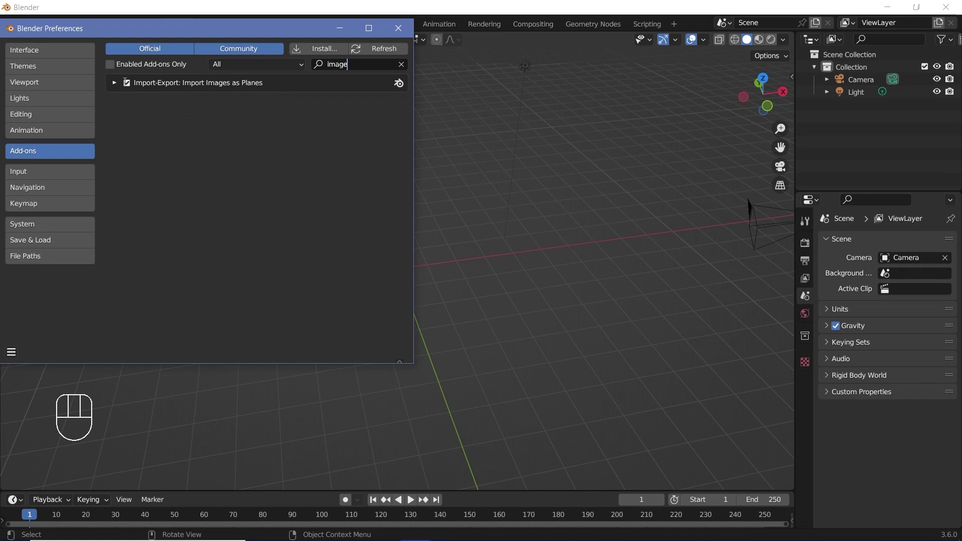
{"action": "left_click", "coordinate": [398, 28]}
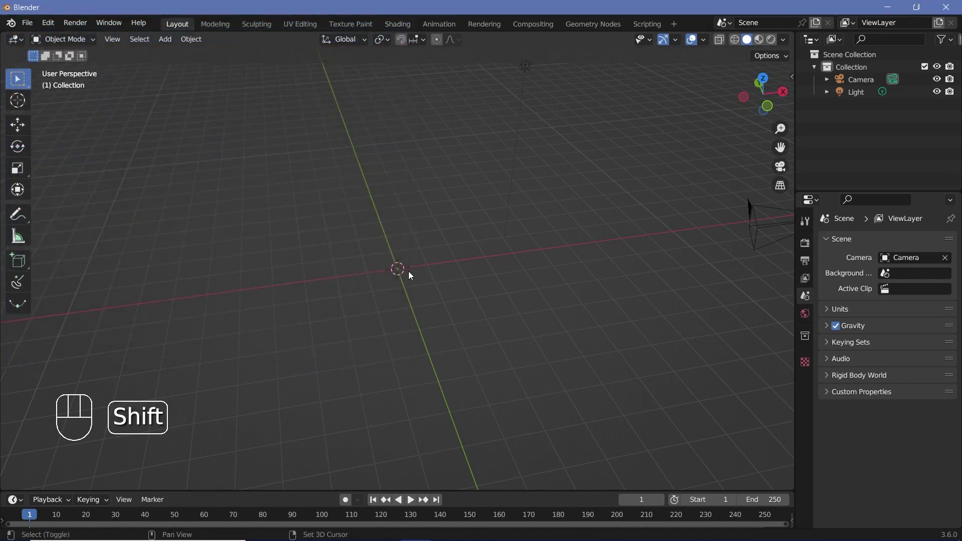
- Start adding an Image > Images as Planes object to bring up the file browser
{"action": "key", "text": "shift+a"}
{"action": "mouse_move", "coordinate": [398, 276]}
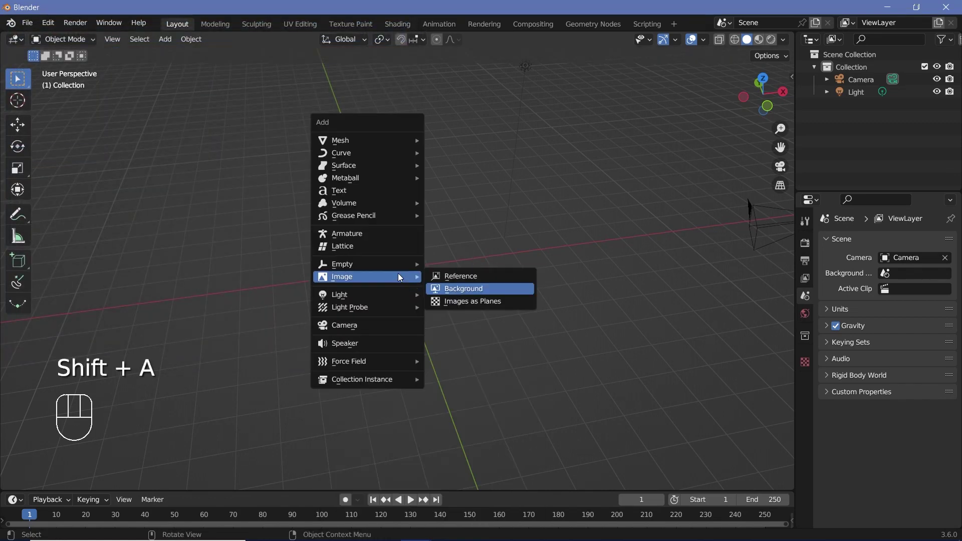
{"action": "left_click", "coordinate": [463, 305]}
- Review the import options and import instagram-1581266_1920.jpg as an image plane
{"action": "scroll", "coordinate": [693, 300], "scroll_direction": "down", "scroll_amount": 1}
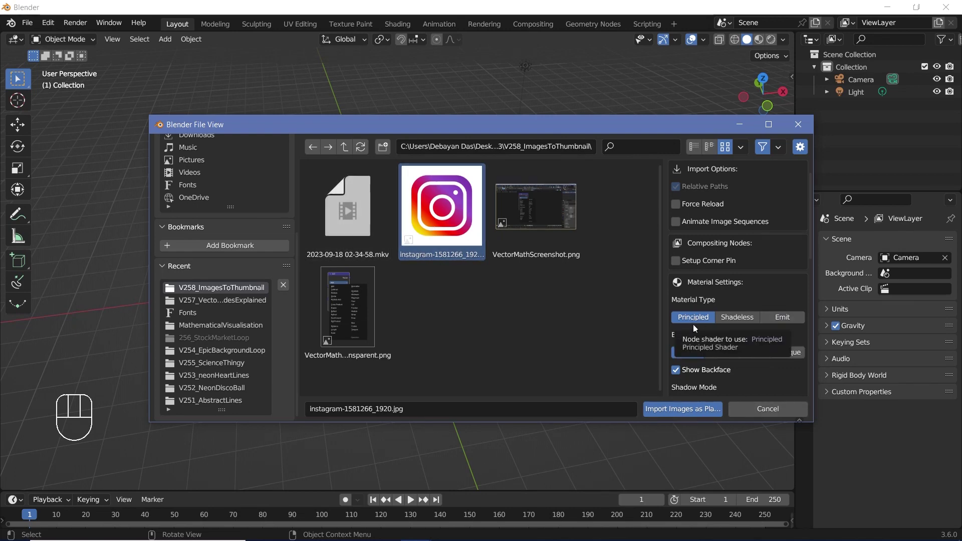
{"action": "scroll", "coordinate": [693, 321], "scroll_direction": "down", "scroll_amount": 2}
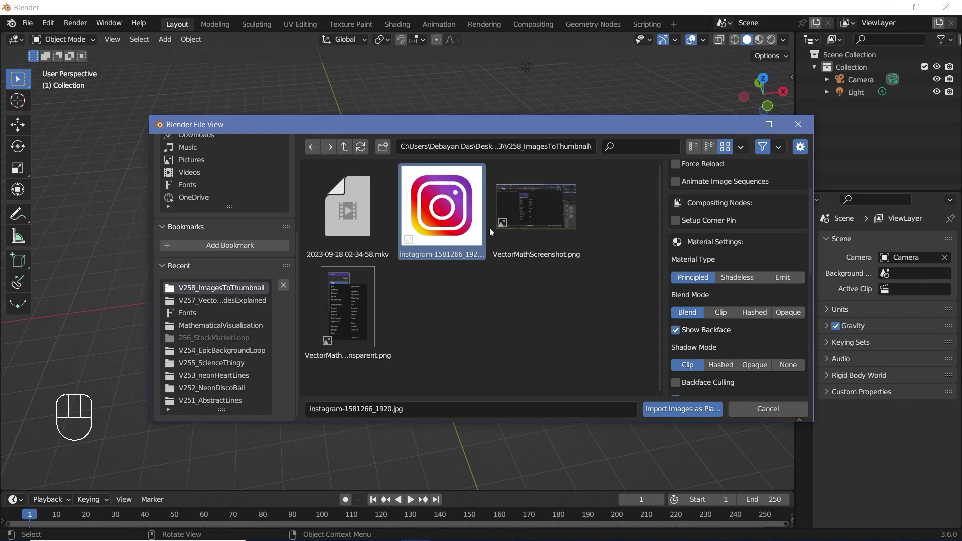
{"action": "scroll", "coordinate": [722, 311], "scroll_direction": "down", "scroll_amount": 1}
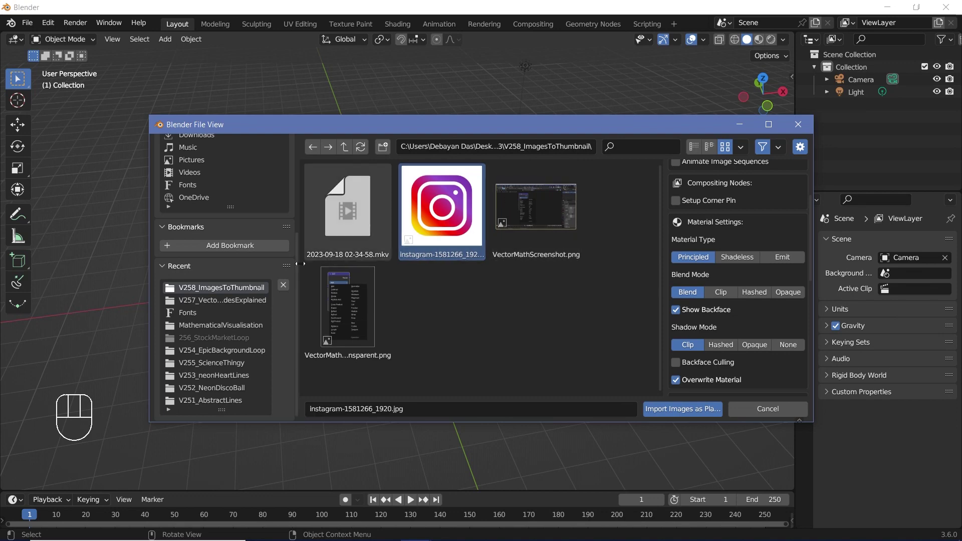
{"action": "scroll", "coordinate": [701, 300], "scroll_direction": "down", "scroll_amount": 3}
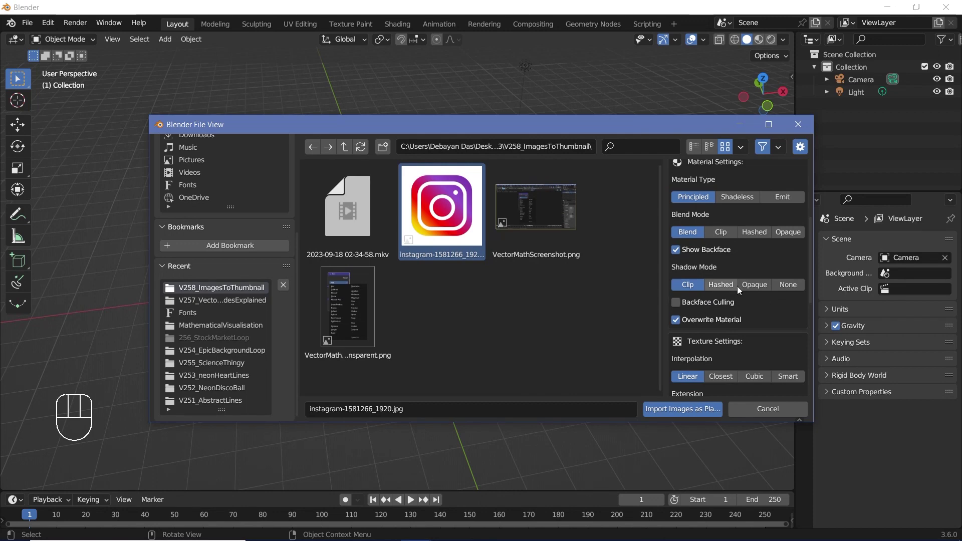
{"action": "left_click", "coordinate": [660, 408]}
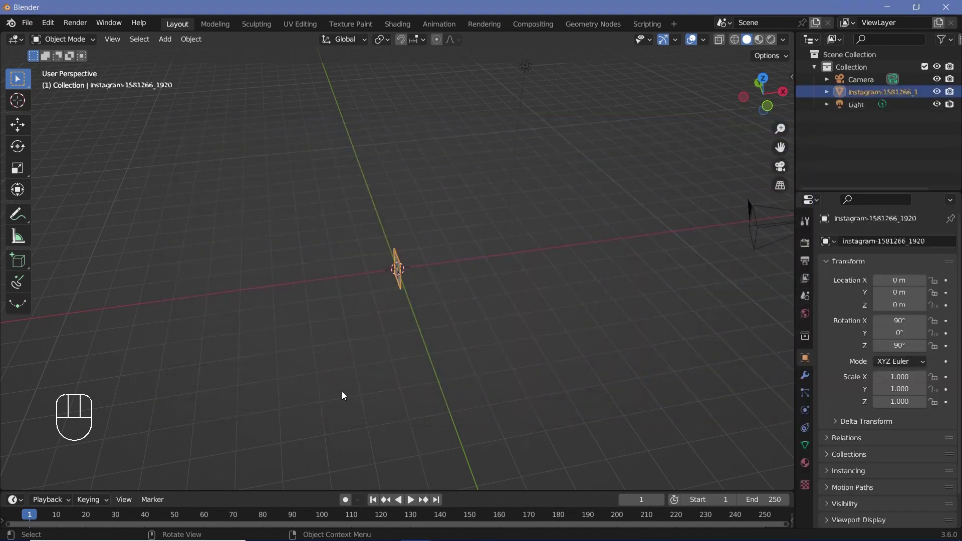
- Switch the viewport to Rendered shading and zoom in on the logo plane
{"action": "left_click", "coordinate": [770, 39]}
{"action": "scroll", "coordinate": [452, 321], "scroll_direction": "up", "scroll_amount": 6}
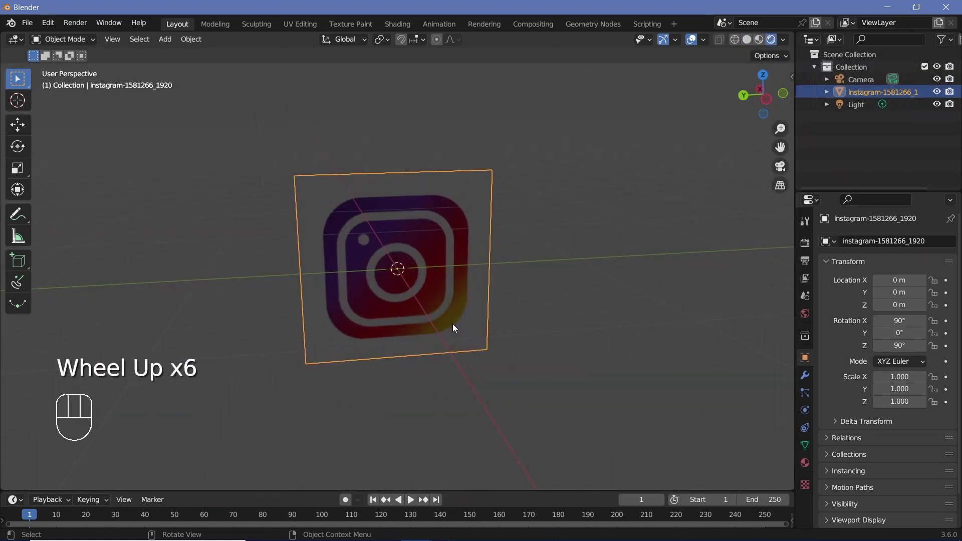
{"action": "middle_click_drag", "start_coordinate": [452, 324], "coordinate": [437, 300]}
{"action": "scroll", "coordinate": [456, 267], "scroll_direction": "up", "scroll_amount": 2}
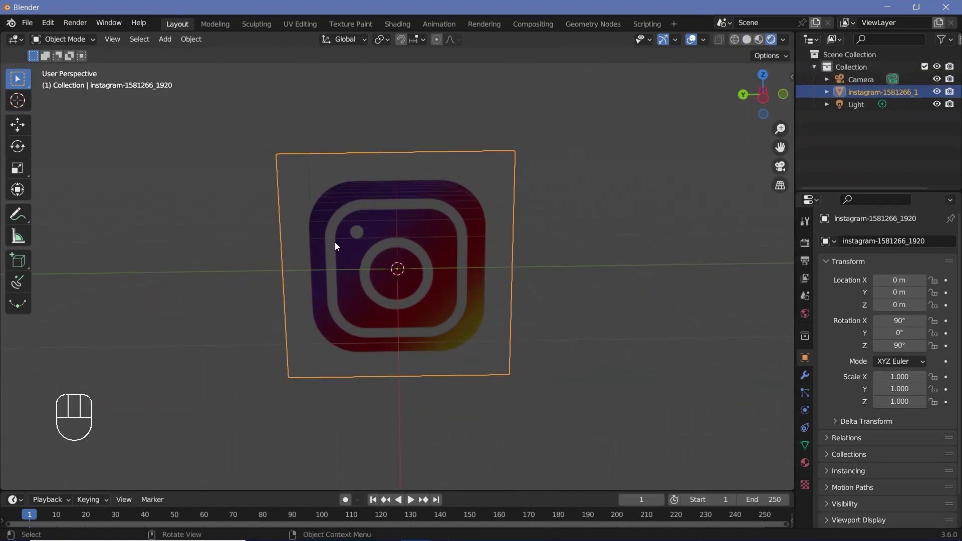
{"action": "scroll", "coordinate": [215, 269], "scroll_direction": "up", "scroll_amount": 3}
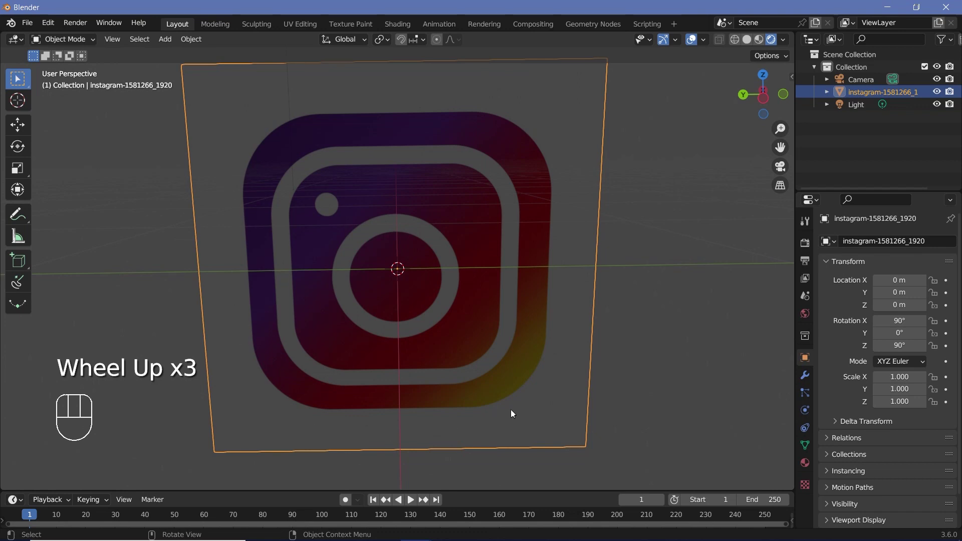
{"action": "scroll", "coordinate": [440, 293], "scroll_direction": "down", "scroll_amount": 1}
{"action": "middle_click", "coordinate": [441, 292]}
- View the plane face-on in Right Orthographic and enter Edit Mode
{"action": "key", "text": "KP_1"}
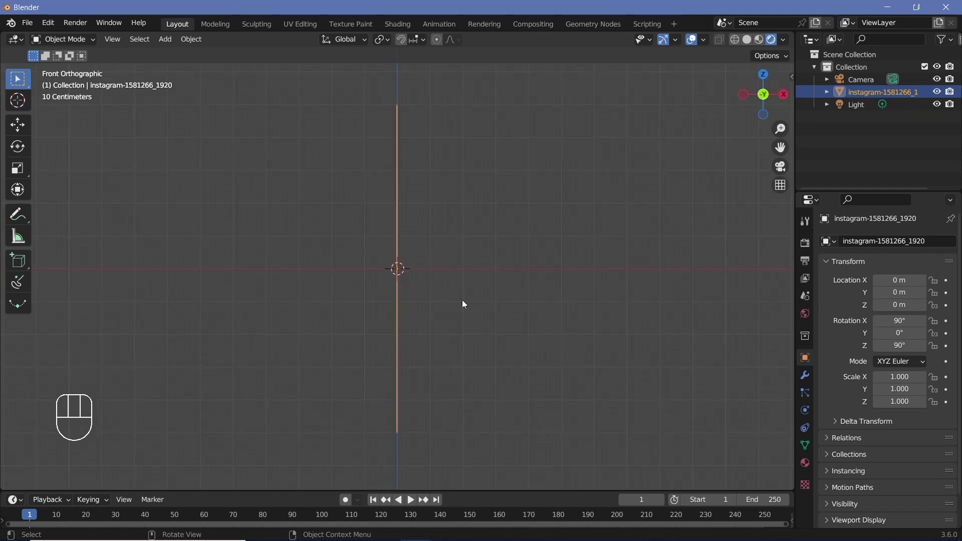
{"action": "key", "text": "KP_3"}
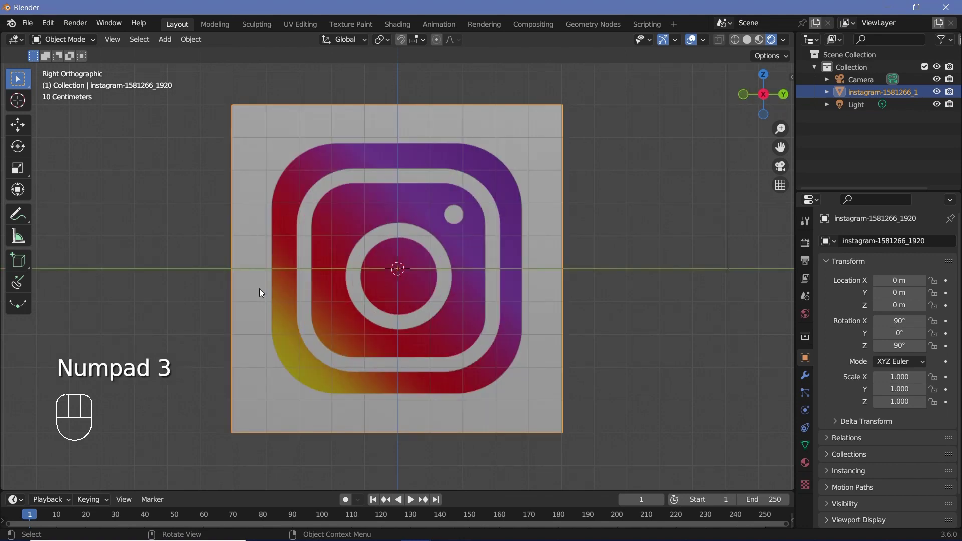
{"action": "scroll", "coordinate": [356, 299], "scroll_direction": "up", "scroll_amount": 1}
{"action": "key", "text": "Tab"}
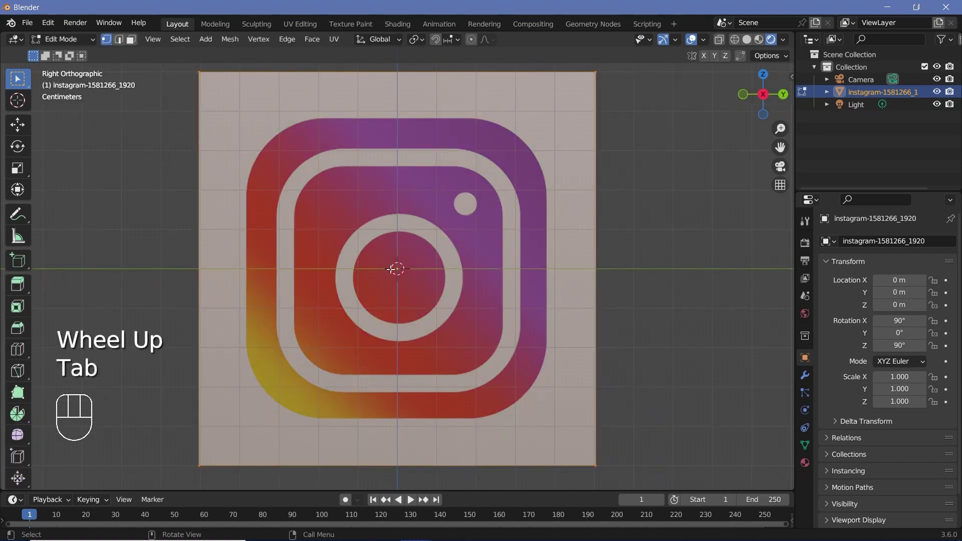
- Add 1000 evenly spaced vertical loop cuts across the plane
{"action": "key", "text": "ctrl+r"}
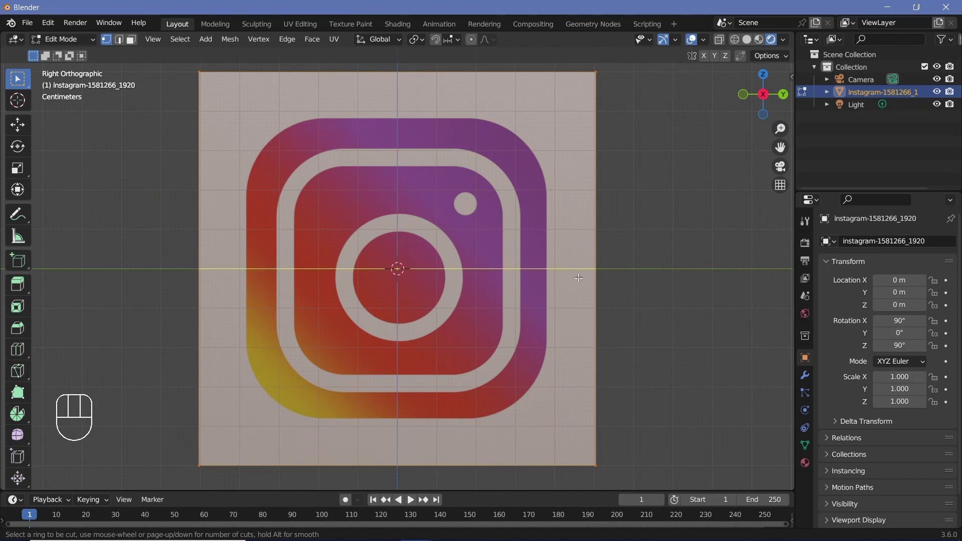
{"action": "type", "text": "1000"}
{"action": "left_click", "coordinate": [396, 81]}
{"action": "right_click", "coordinate": [395, 81]}
- Add 1000 horizontal loop cuts, deselect everything, and switch to Face select mode
{"action": "key", "text": "ctrl+r"}
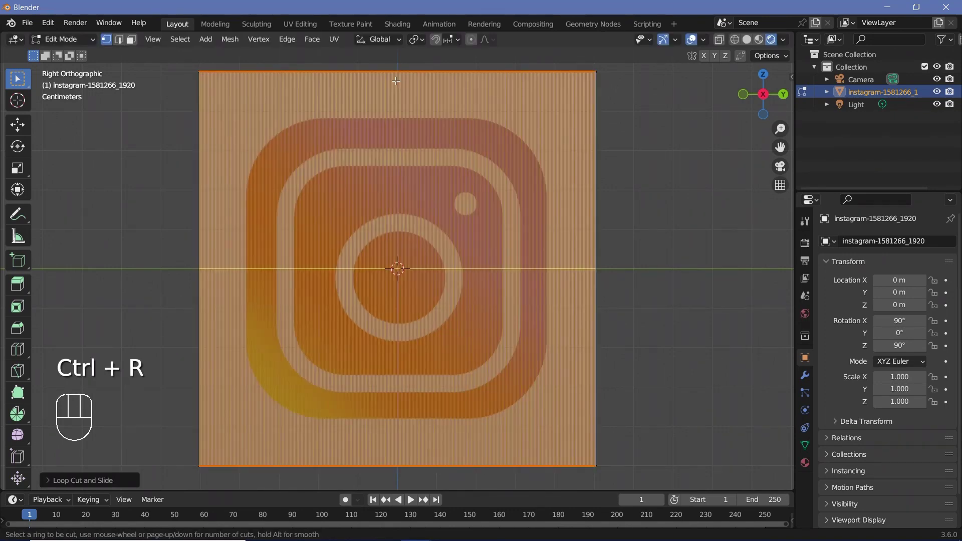
{"action": "type", "text": "1000"}
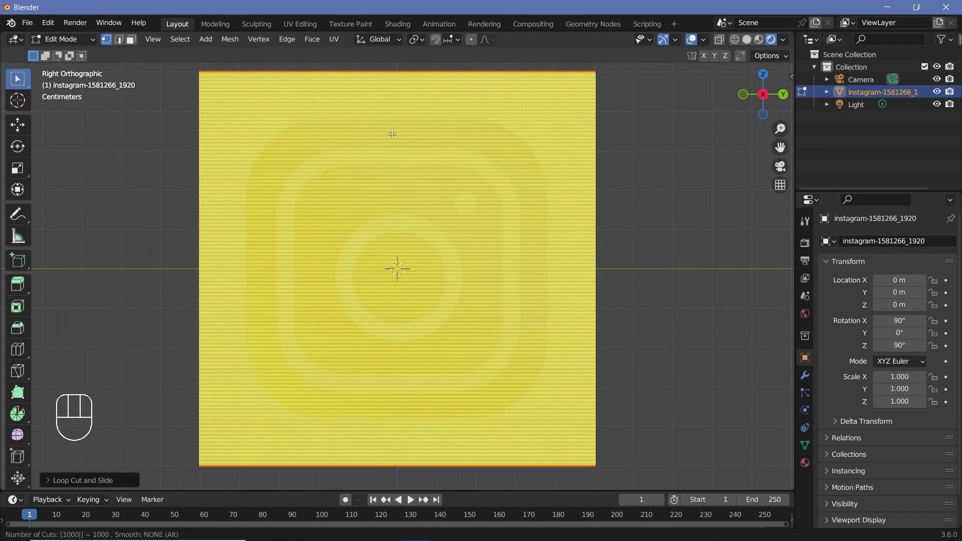
{"action": "left_click", "coordinate": [227, 242]}
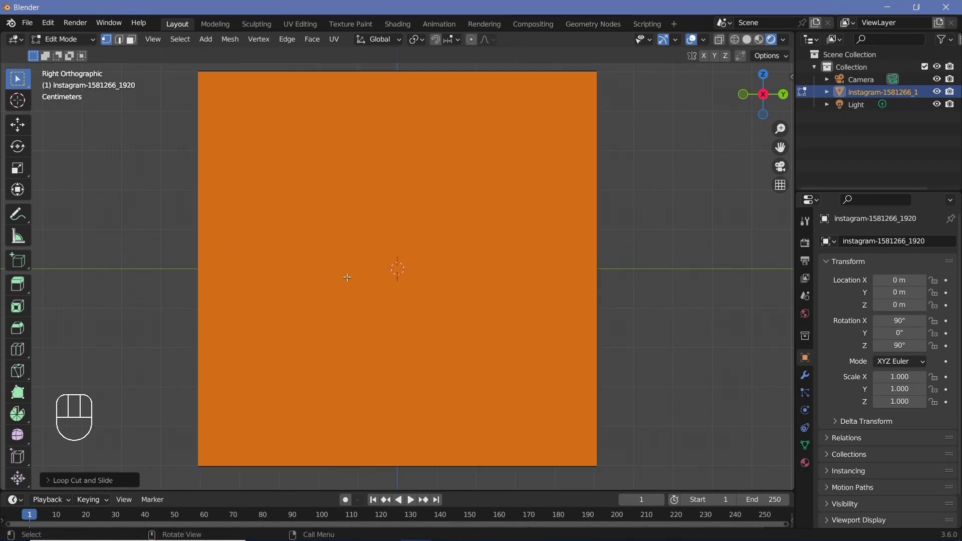
{"action": "key", "text": "a"}
{"action": "key", "text": "a"}
{"action": "left_click", "coordinate": [132, 40]}
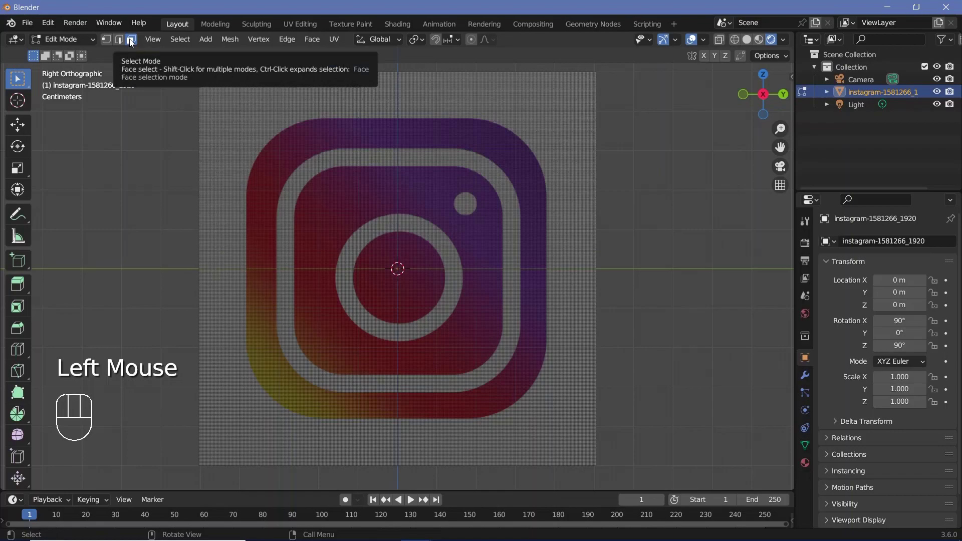
- Circle-select the grid faces over the logo's upper-left and upper-right corners
{"action": "scroll", "coordinate": [277, 182], "scroll_direction": "up", "scroll_amount": 2}
{"action": "scroll", "coordinate": [313, 160], "scroll_direction": "down", "scroll_amount": 2}
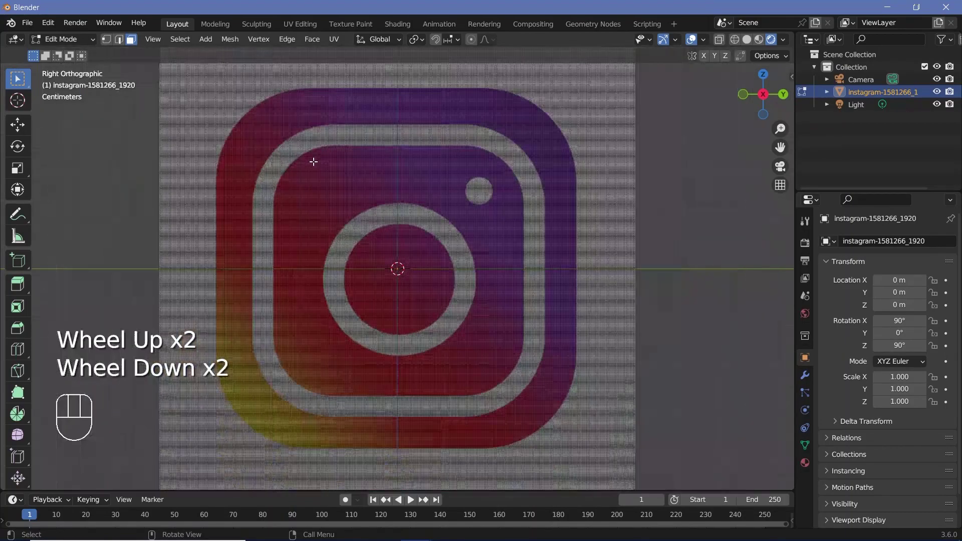
{"action": "middle_click_drag", "start_coordinate": [314, 161], "coordinate": [393, 262], "text": "shift"}
{"action": "scroll", "coordinate": [302, 218], "scroll_direction": "up", "scroll_amount": 3}
{"action": "scroll", "coordinate": [466, 215], "scroll_direction": "down", "scroll_amount": 2}
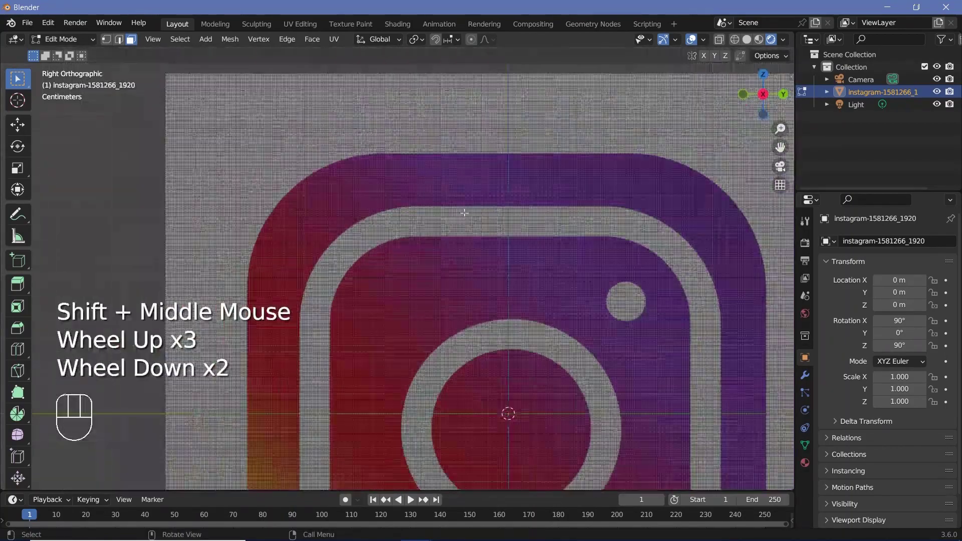
{"action": "middle_click_drag", "start_coordinate": [490, 283], "coordinate": [397, 215], "text": "shift"}
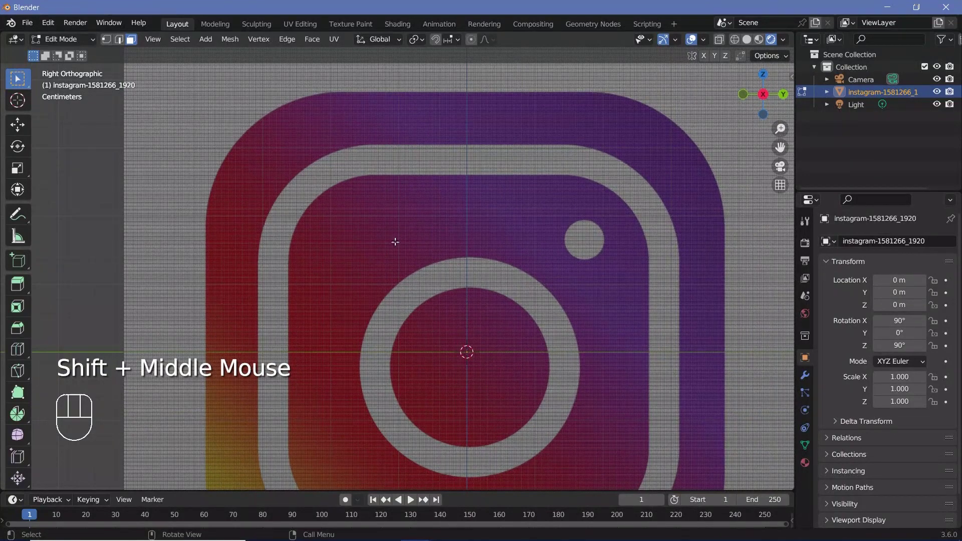
{"action": "key", "text": "c"}
{"action": "scroll", "coordinate": [378, 230], "scroll_direction": "down", "scroll_amount": 8}
{"action": "scroll", "coordinate": [342, 233], "scroll_direction": "down", "scroll_amount": 2}
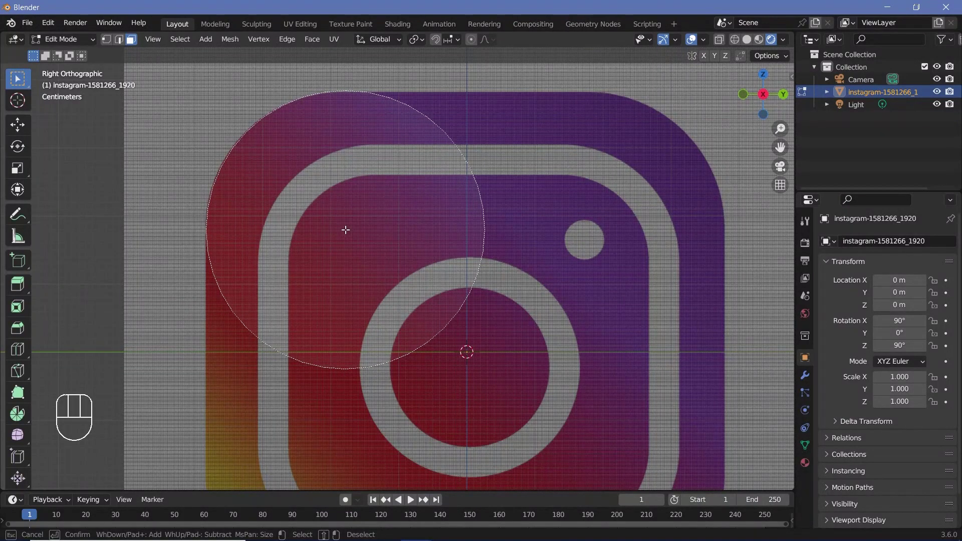
{"action": "left_click", "coordinate": [344, 230]}
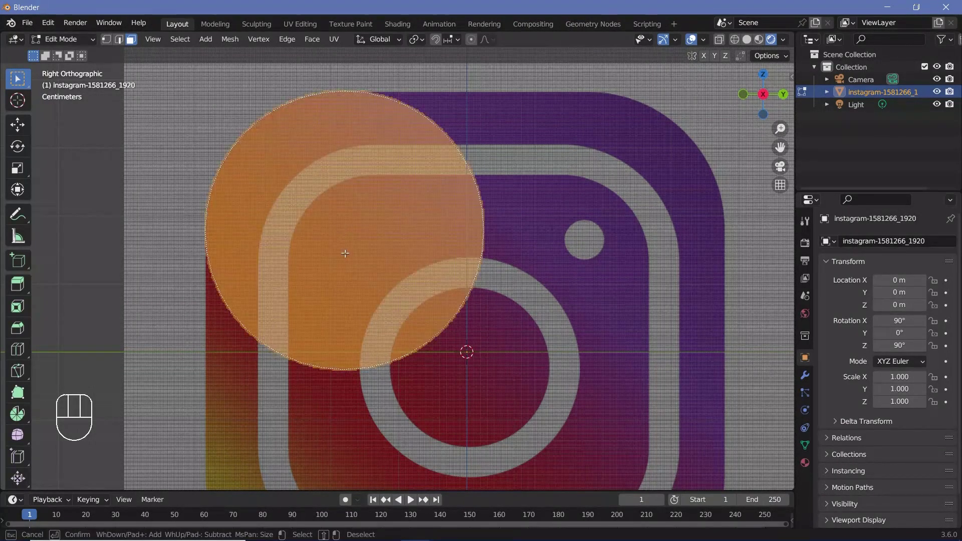
{"action": "mouse_move", "coordinate": [505, 263]}
{"action": "left_mouse_down"}
{"action": "mouse_move", "coordinate": [578, 212]}
{"action": "mouse_move", "coordinate": [591, 231]}
{"action": "left_mouse_up"}
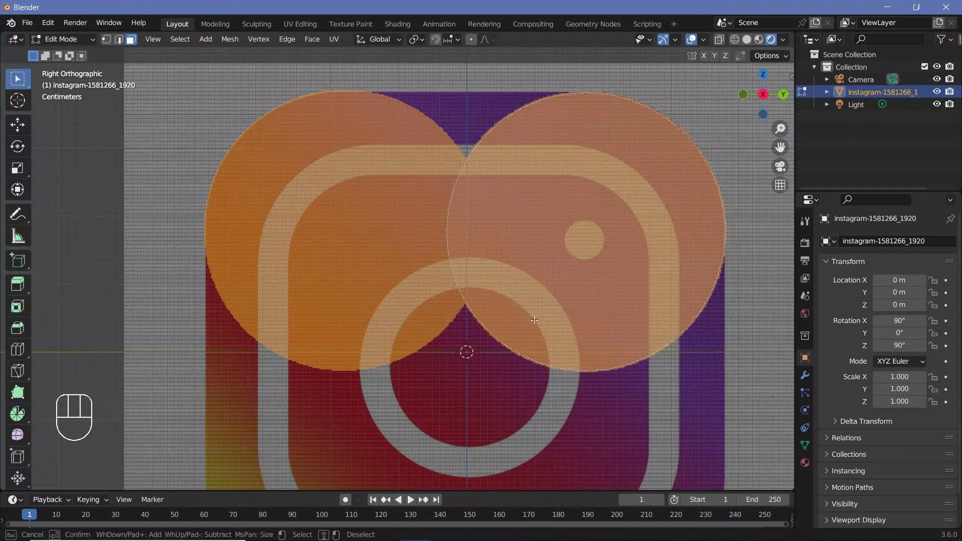
{"action": "scroll", "coordinate": [461, 347], "scroll_direction": "down", "scroll_amount": 3}
{"action": "mouse_move", "coordinate": [461, 347]}
{"action": "middle_mouse_down", "text": "shift"}
{"action": "mouse_move", "coordinate": [443, 239]}
{"action": "mouse_move", "coordinate": [443, 284]}
{"action": "middle_mouse_up", "text": "shift"}
- Box-select the logo's top, bottom, left and right regions into the selection
{"action": "key", "text": "b"}
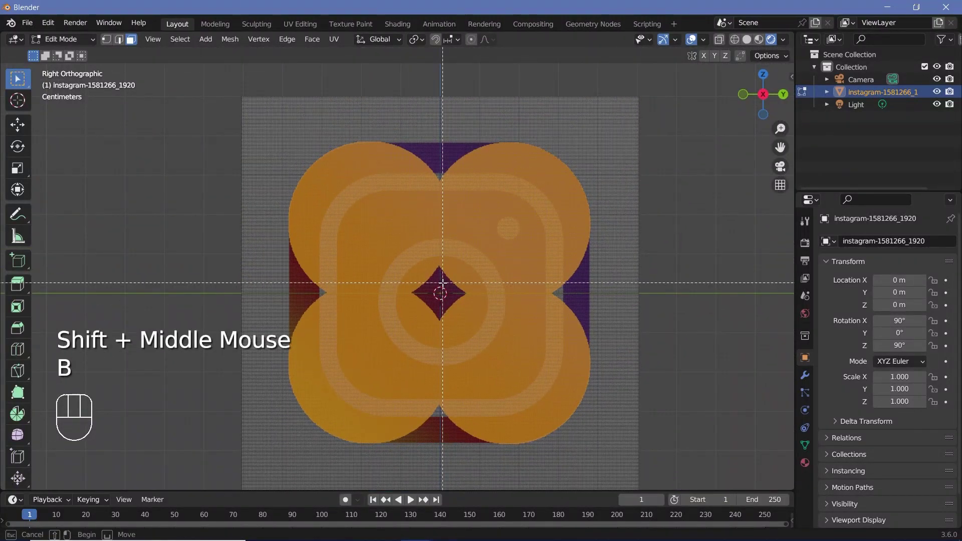
{"action": "left_click_drag", "start_coordinate": [374, 142], "coordinate": [496, 444]}
{"action": "left_click_drag", "start_coordinate": [289, 226], "coordinate": [588, 366]}
{"action": "key", "text": "b"}
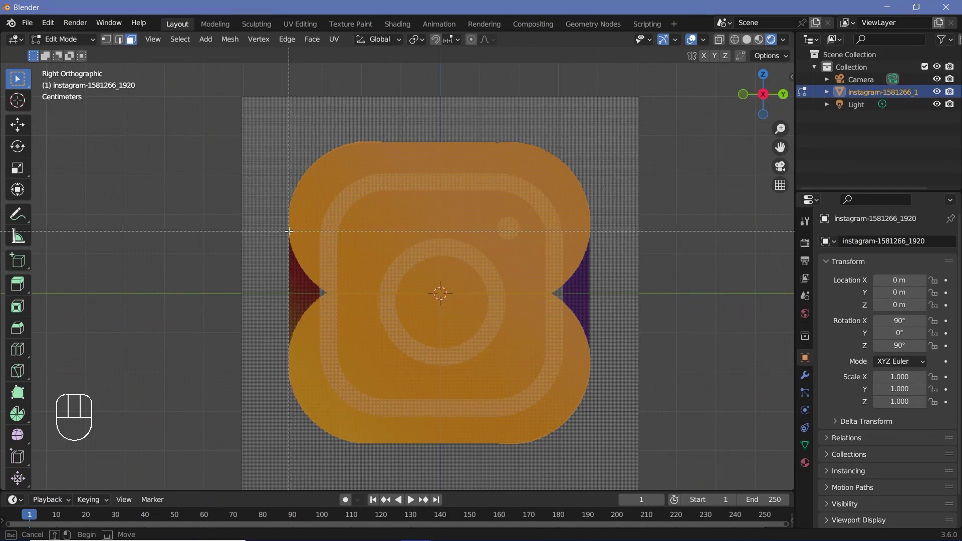
{"action": "scroll", "coordinate": [289, 230], "scroll_direction": "down", "scroll_amount": 4}
{"action": "middle_click_drag", "start_coordinate": [501, 248], "coordinate": [511, 272], "text": "shift"}
{"action": "scroll", "coordinate": [511, 271], "scroll_direction": "up", "scroll_amount": 1}
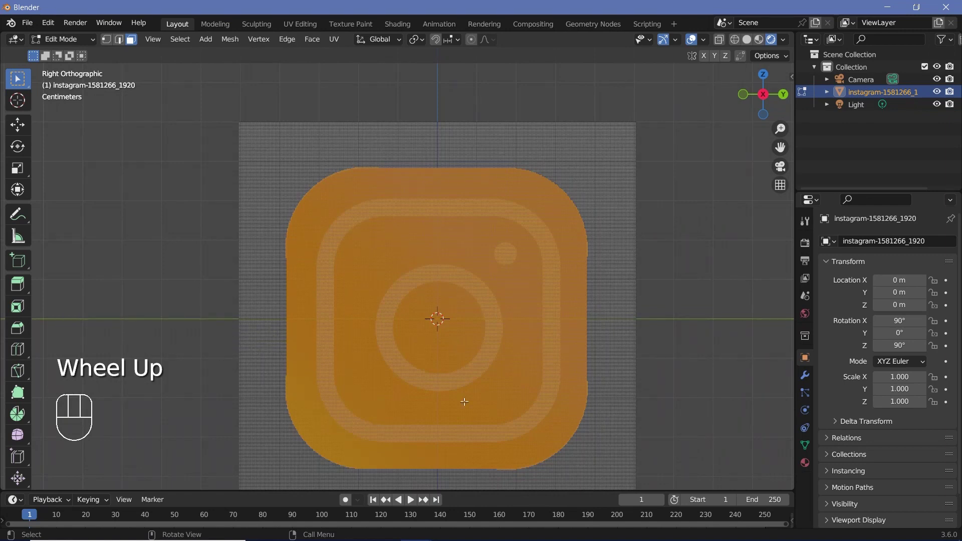
- Invert the selection, delete the surrounding square faces, and return to Object Mode
{"action": "key", "text": "ctrl+i"}
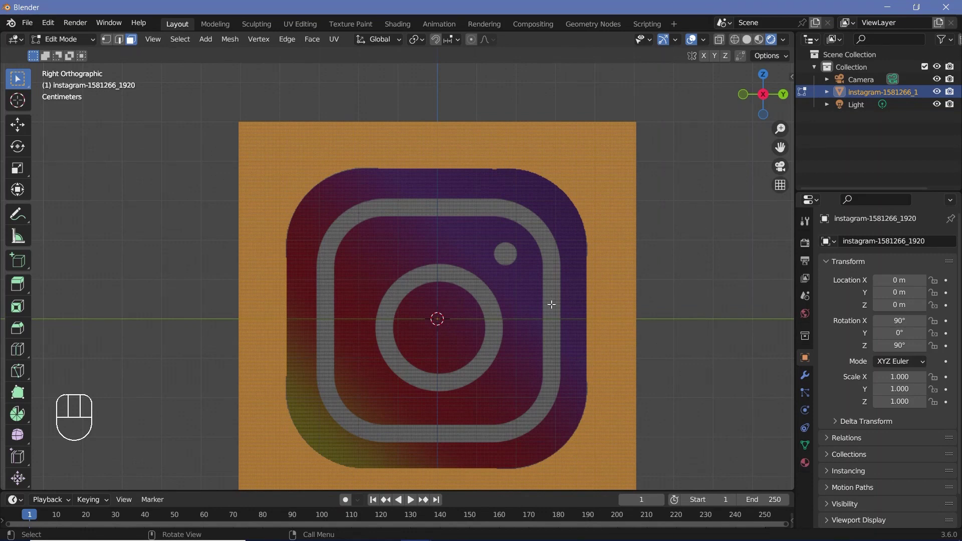
{"action": "key", "text": "Delete"}
{"action": "left_click", "coordinate": [531, 333]}
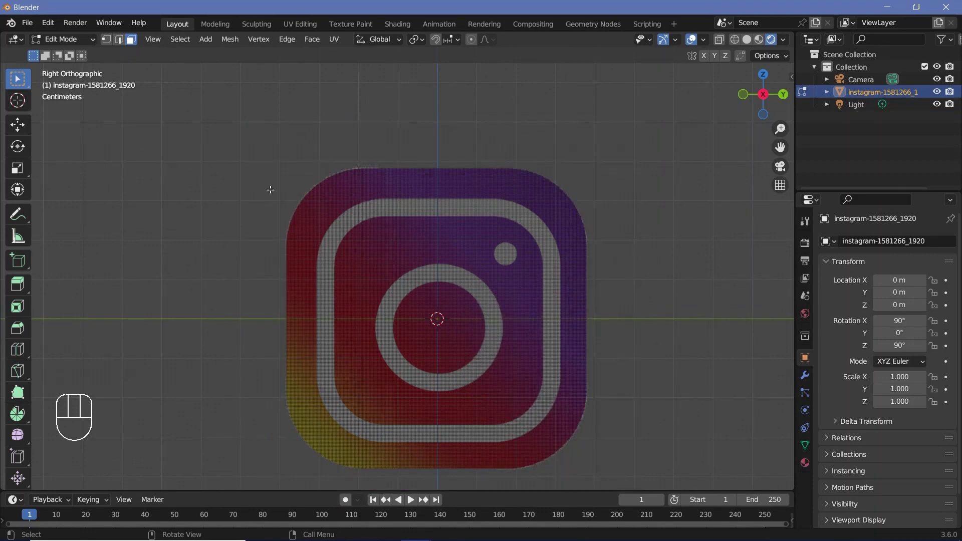
{"action": "key", "text": "Tab"}
{"action": "scroll", "coordinate": [543, 310], "scroll_direction": "down", "scroll_amount": 3}
- Add a Solidify modifier to the icon and set its thickness to 0.11 m
{"action": "middle_click_drag", "start_coordinate": [516, 308], "coordinate": [491, 332]}
{"action": "key", "text": "ctrl+z"}
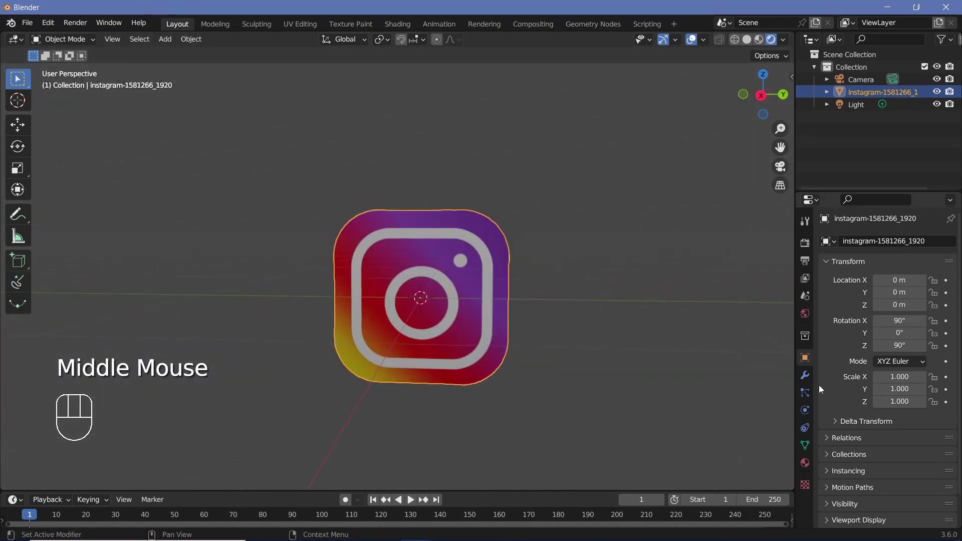
{"action": "left_click", "coordinate": [805, 376]}
{"action": "left_click", "coordinate": [899, 239]}
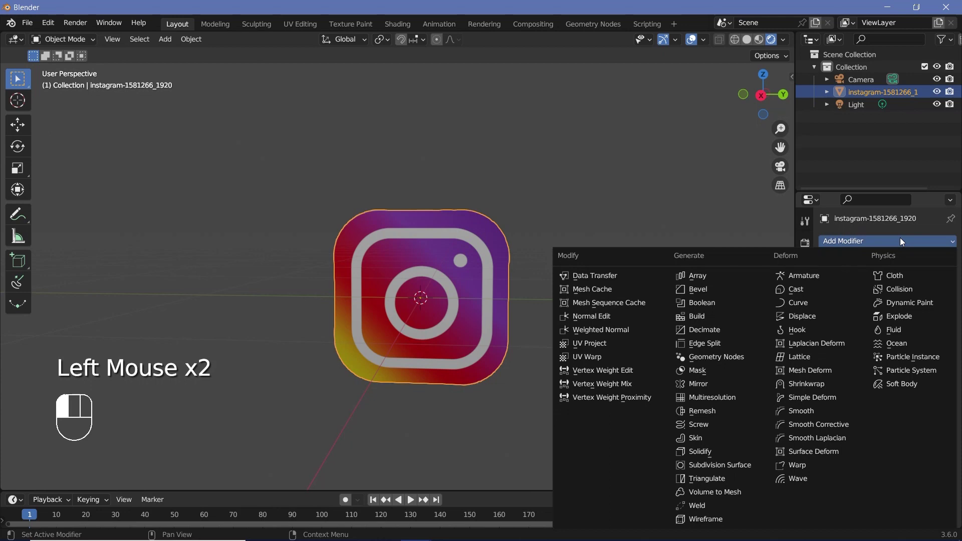
{"action": "left_click", "coordinate": [707, 453]}
{"action": "middle_click_drag", "start_coordinate": [422, 381], "coordinate": [398, 320]}
{"action": "scroll", "coordinate": [448, 324], "scroll_direction": "up", "scroll_amount": 2}
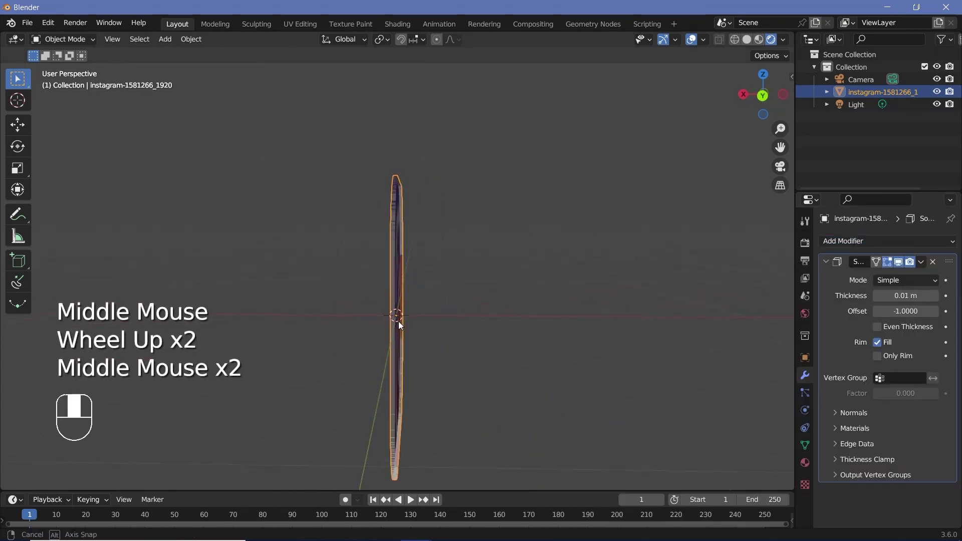
{"action": "left_click_drag", "start_coordinate": [905, 295], "coordinate": [927, 296]}
{"action": "scroll", "coordinate": [501, 341], "scroll_direction": "up", "scroll_amount": 2}
{"action": "middle_click_drag", "start_coordinate": [501, 341], "coordinate": [545, 284]}
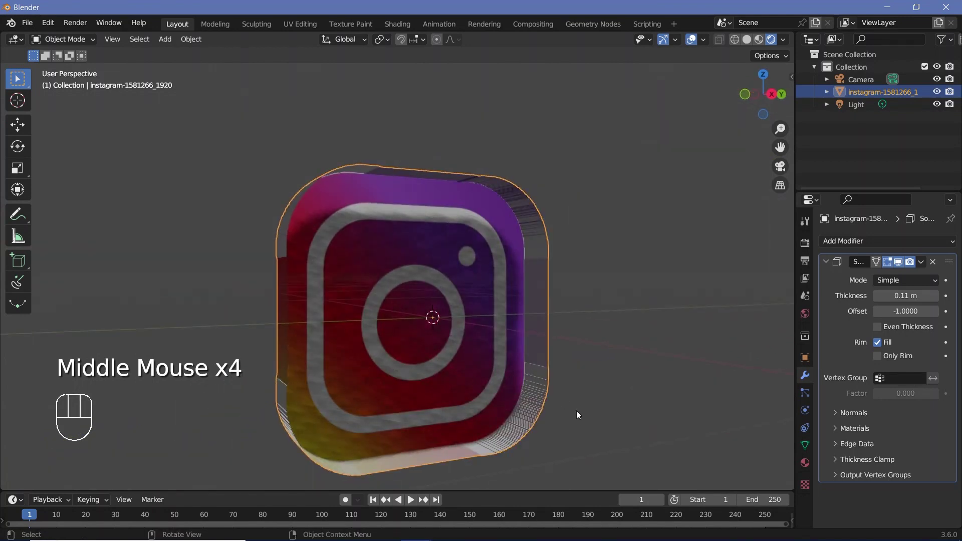
- In the icon's material settings, turn off Show Backface and set Blend Mode to Opaque
{"action": "left_click", "coordinate": [804, 462]}
{"action": "scroll", "coordinate": [807, 435], "scroll_direction": "down", "scroll_amount": 4}
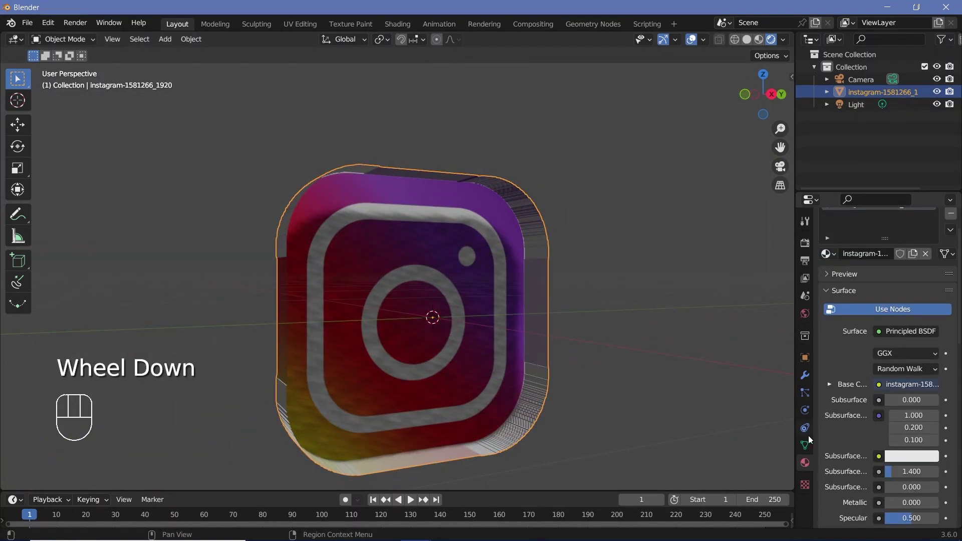
{"action": "scroll", "coordinate": [838, 418], "scroll_direction": "down", "scroll_amount": 7}
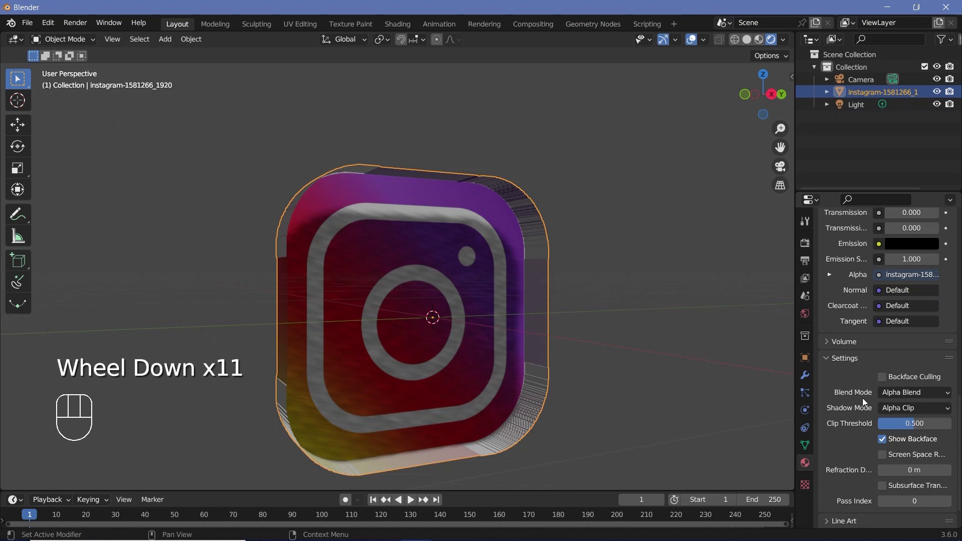
{"action": "left_click", "coordinate": [881, 439]}
{"action": "middle_click_drag", "start_coordinate": [553, 378], "coordinate": [317, 383]}
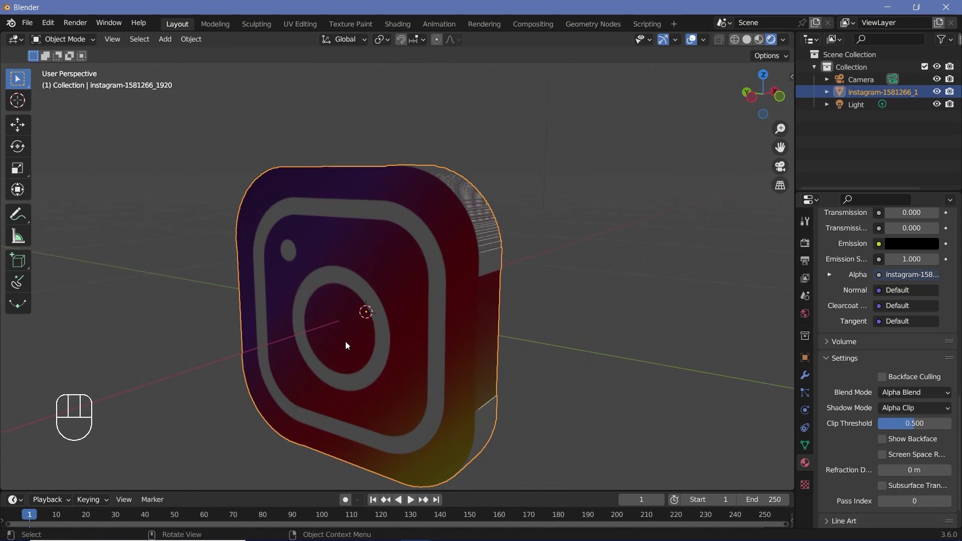
{"action": "left_click", "coordinate": [910, 392]}
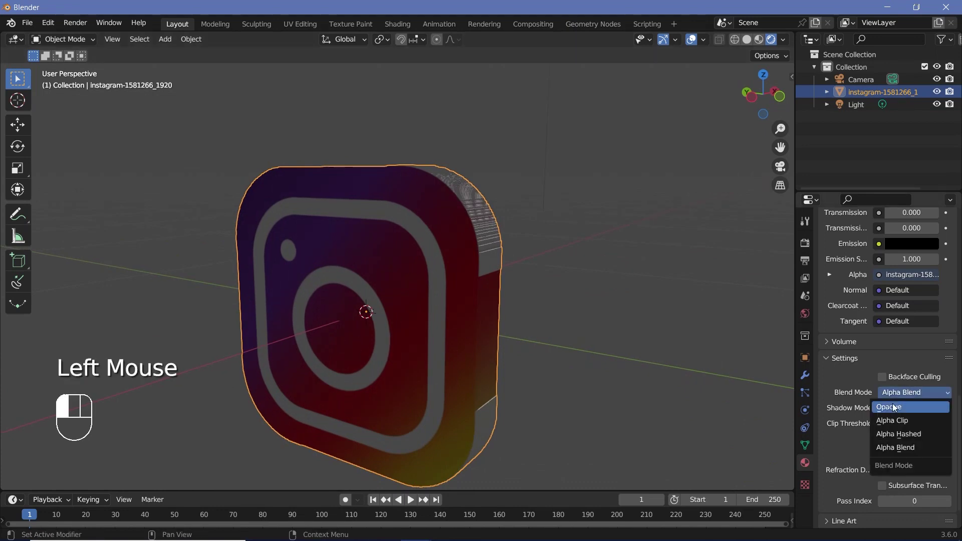
{"action": "left_click", "coordinate": [891, 406]}
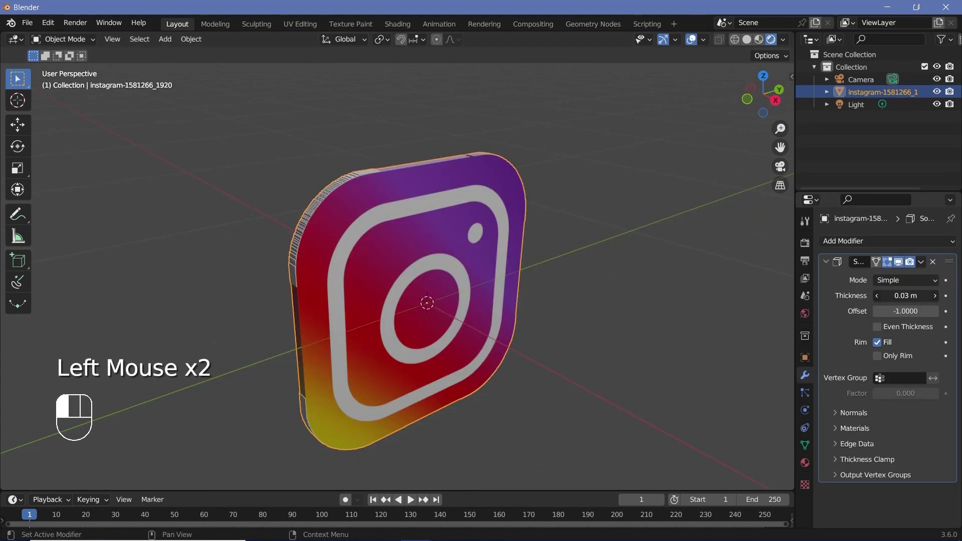
{"action": "scroll", "coordinate": [340, 232], "scroll_direction": "up", "scroll_amount": 2}
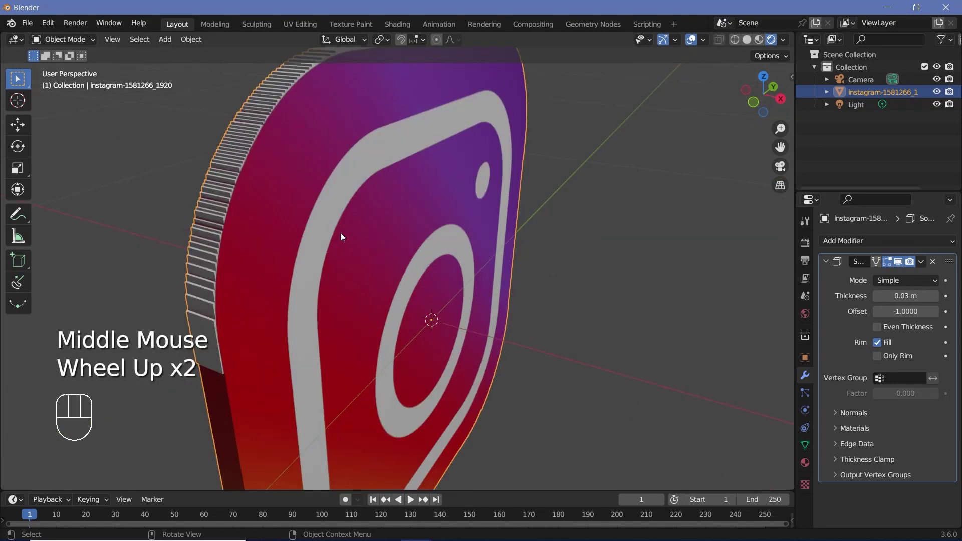
{"action": "middle_click_drag", "start_coordinate": [403, 245], "coordinate": [455, 263], "text": "shift"}
- Add a Smooth modifier to the icon and raise its Factor from 0.5 to 10
{"action": "scroll", "coordinate": [453, 266], "scroll_direction": "up", "scroll_amount": 2}
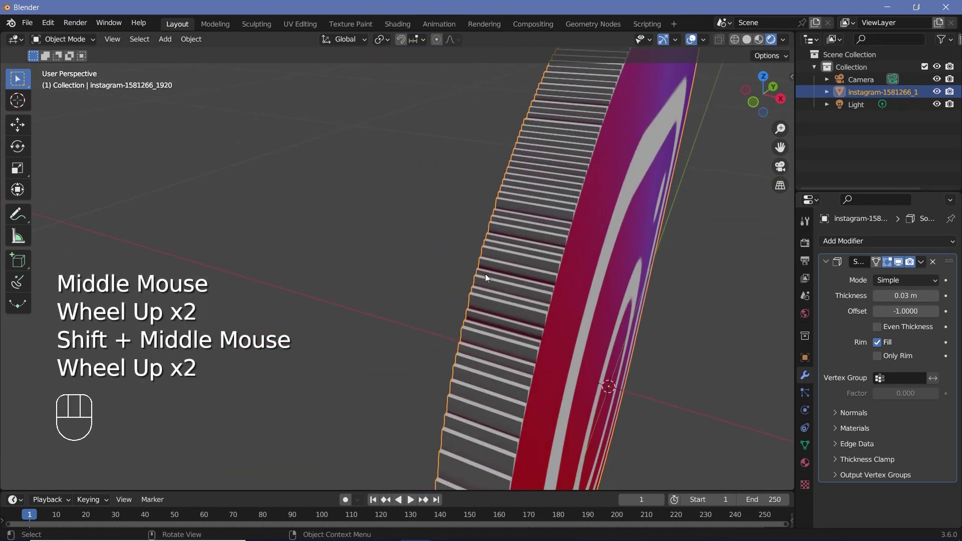
{"action": "left_click", "coordinate": [852, 241]}
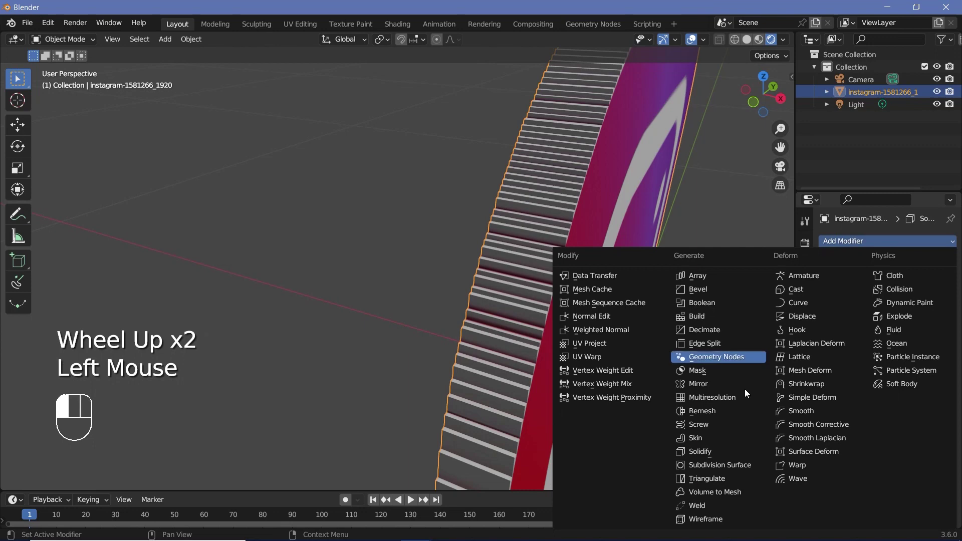
{"action": "left_click", "coordinate": [817, 411]}
{"action": "scroll", "coordinate": [816, 411], "scroll_direction": "down", "scroll_amount": 7}
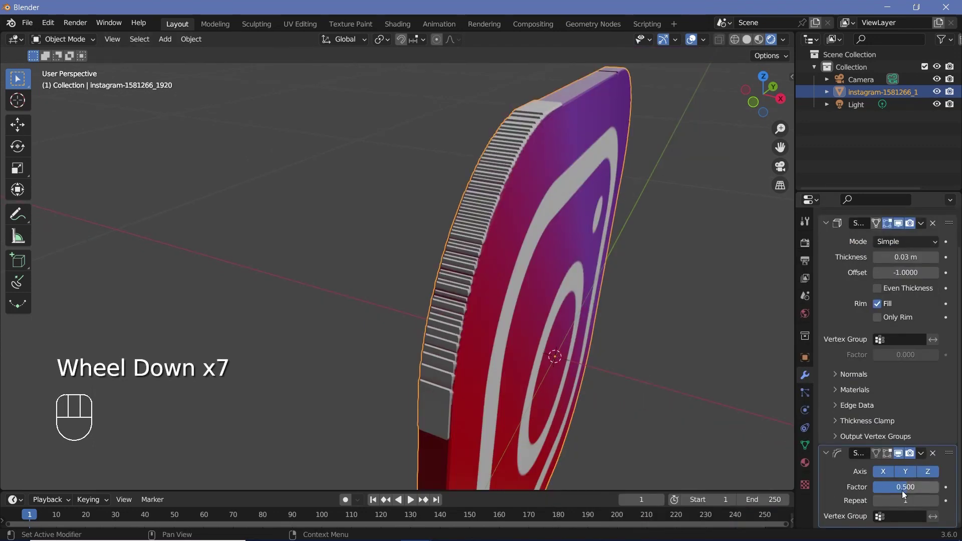
{"action": "left_click", "coordinate": [901, 488]}
{"action": "mouse_move", "coordinate": [901, 488]}
{"action": "left_mouse_down"}
{"action": "mouse_move", "coordinate": [914, 489]}
{"action": "mouse_move", "coordinate": [899, 485]}
{"action": "left_mouse_up"}
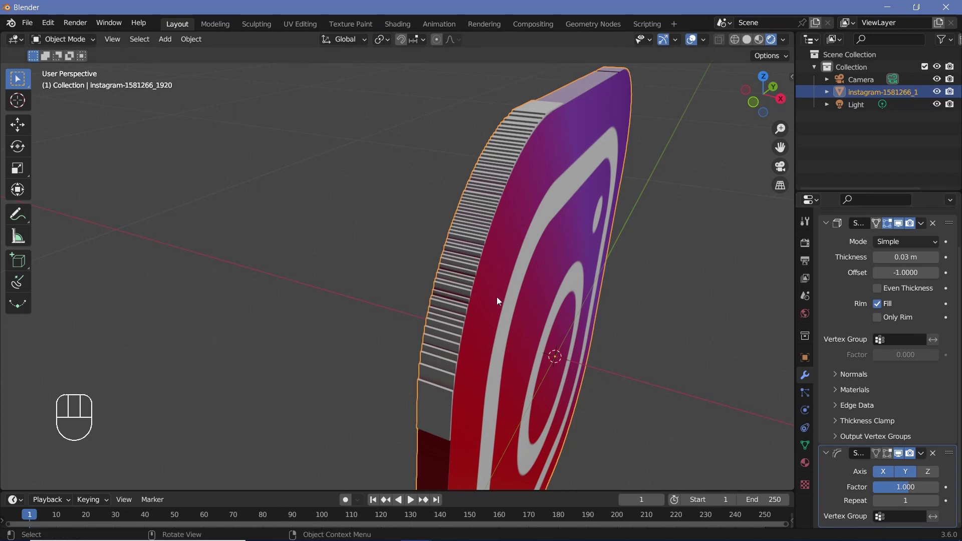
{"action": "scroll", "coordinate": [469, 277], "scroll_direction": "up", "scroll_amount": 4}
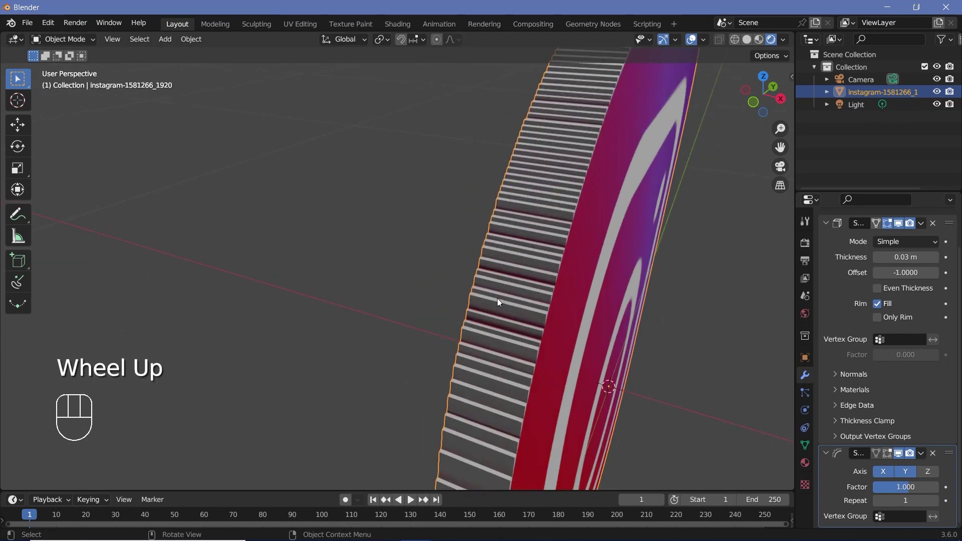
{"action": "left_click_drag", "start_coordinate": [905, 487], "coordinate": [931, 486]}
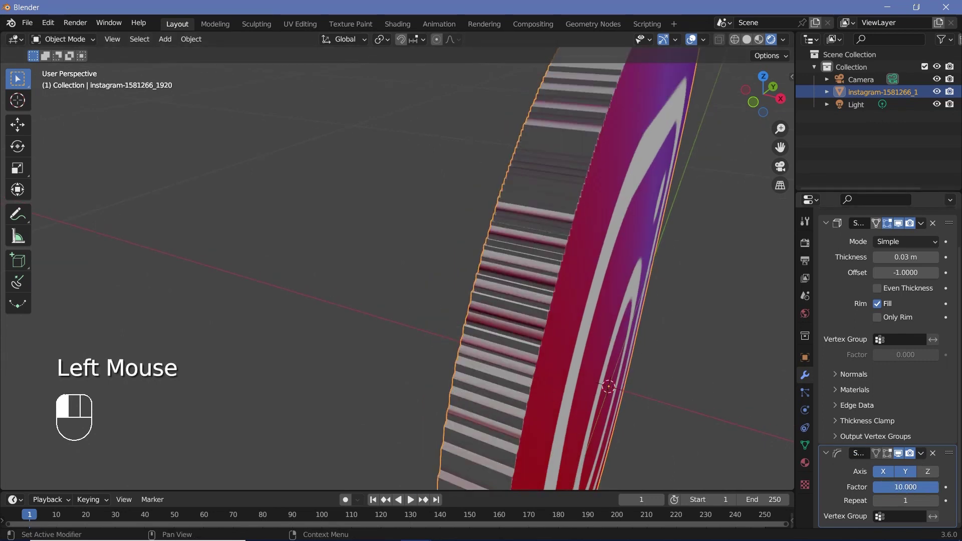
{"action": "middle_click_drag", "start_coordinate": [644, 382], "coordinate": [666, 360]}
{"action": "scroll", "coordinate": [666, 360], "scroll_direction": "up", "scroll_amount": 1}
{"action": "scroll", "coordinate": [888, 443], "scroll_direction": "down", "scroll_amount": 2}
{"action": "scroll", "coordinate": [860, 335], "scroll_direction": "up", "scroll_amount": 3}
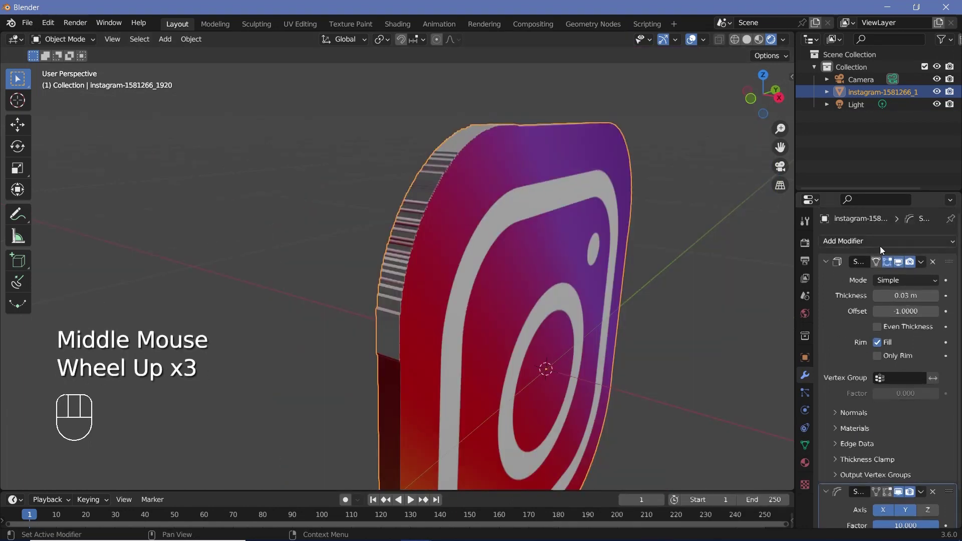
- Add a Corrective Smooth modifier with Smooth Type set to Length Weight
{"action": "left_click", "coordinate": [879, 245]}
{"action": "left_click", "coordinate": [830, 427]}
{"action": "scroll", "coordinate": [837, 438], "scroll_direction": "down", "scroll_amount": 7}
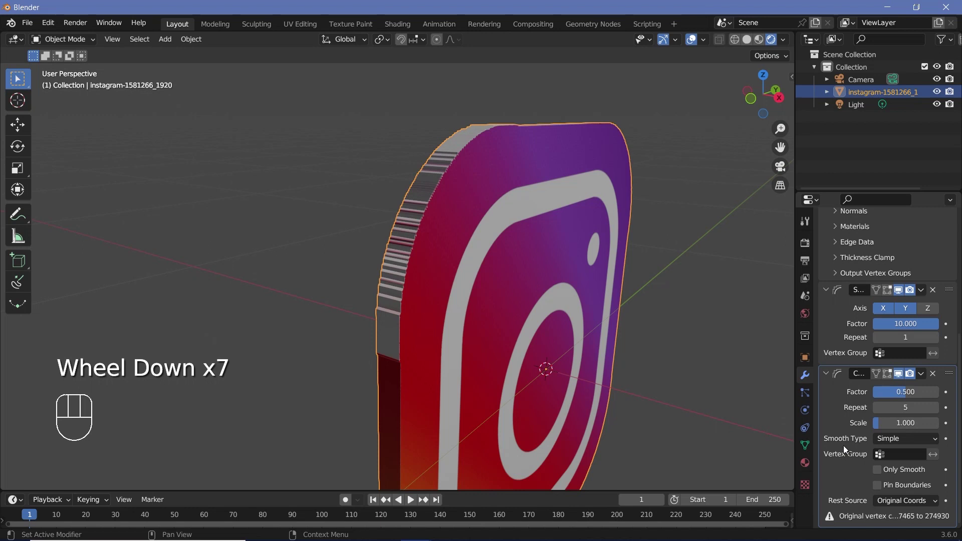
{"action": "left_click", "coordinate": [891, 439]}
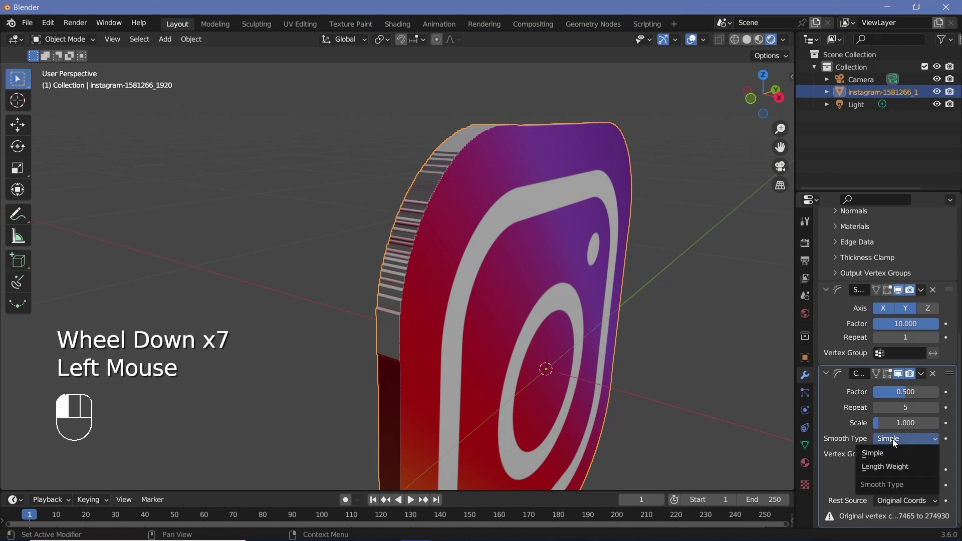
{"action": "left_click", "coordinate": [888, 469]}
- Set Corrective Smooth Factor 1, Only Smooth on, Repeat 40 and Scale 10
{"action": "left_click_drag", "start_coordinate": [902, 392], "coordinate": [936, 392]}
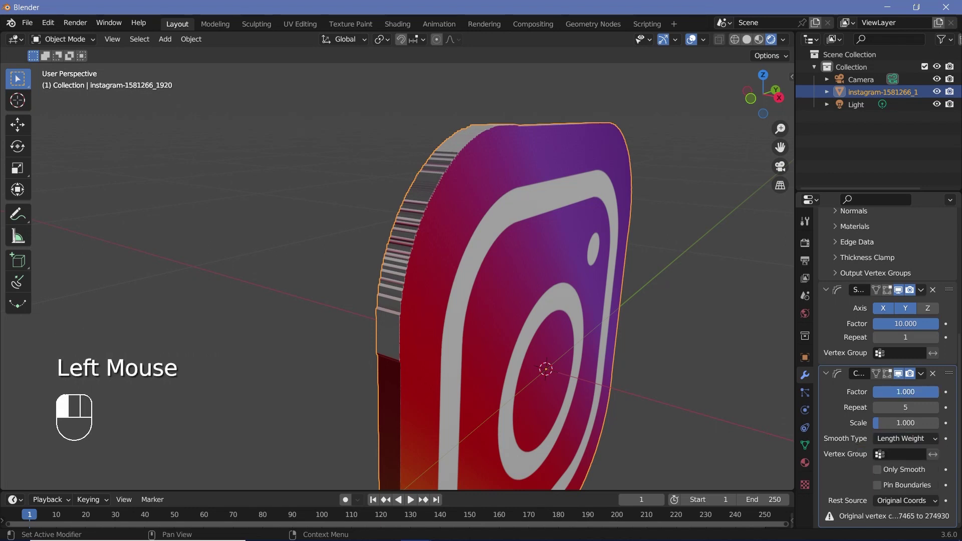
{"action": "left_click", "coordinate": [876, 470]}
{"action": "left_click_drag", "start_coordinate": [901, 422], "coordinate": [927, 438]}
{"action": "scroll", "coordinate": [398, 295], "scroll_direction": "up", "scroll_amount": 2}
{"action": "scroll", "coordinate": [398, 296], "scroll_direction": "down", "scroll_amount": 4}
{"action": "middle_click_drag", "start_coordinate": [397, 296], "coordinate": [292, 301]}
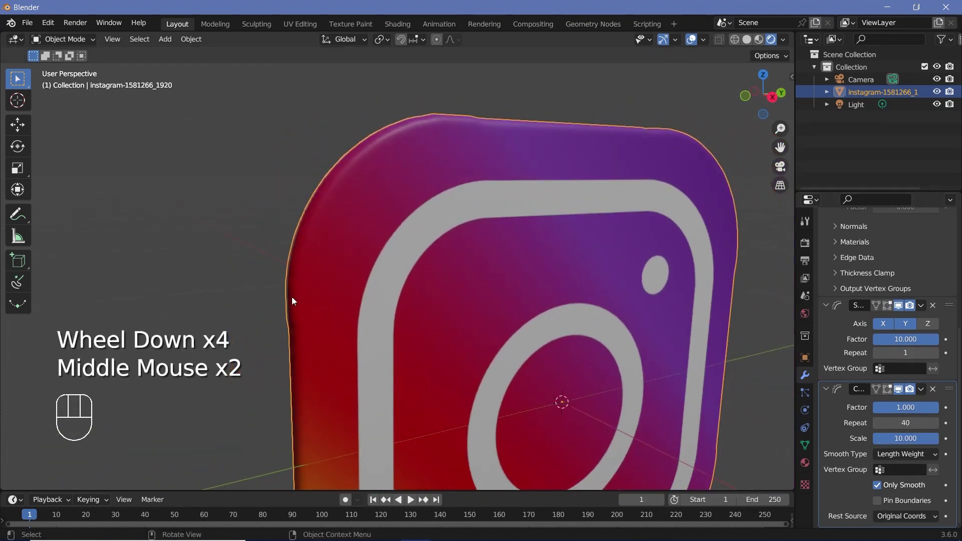
{"action": "scroll", "coordinate": [410, 332], "scroll_direction": "down", "scroll_amount": 2}
{"action": "middle_click_drag", "start_coordinate": [549, 206], "coordinate": [474, 322]}
- Make the icon's material fully metallic with 0.2 roughness, then start trackball-rotating the icon
{"action": "scroll", "coordinate": [477, 329], "scroll_direction": "down", "scroll_amount": 1}
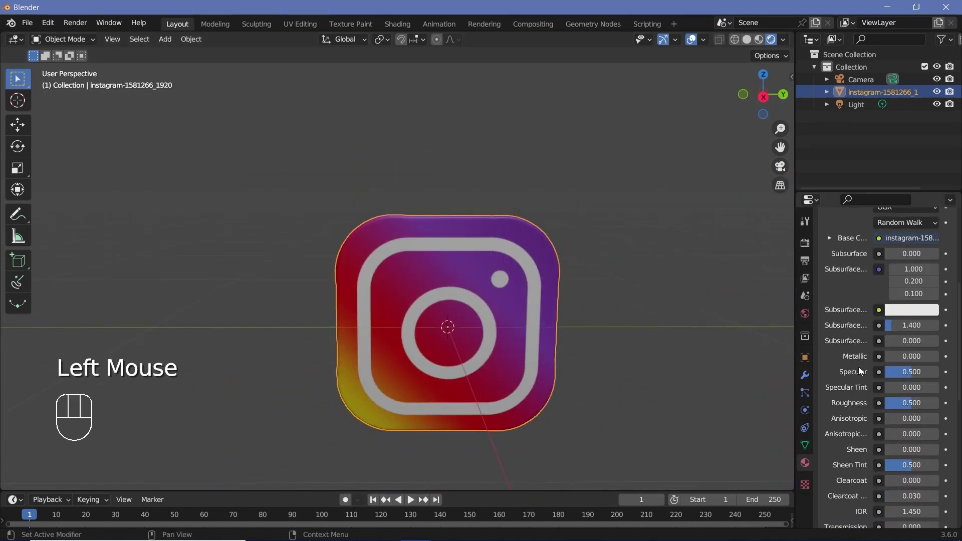
{"action": "left_click_drag", "start_coordinate": [897, 356], "coordinate": [934, 356]}
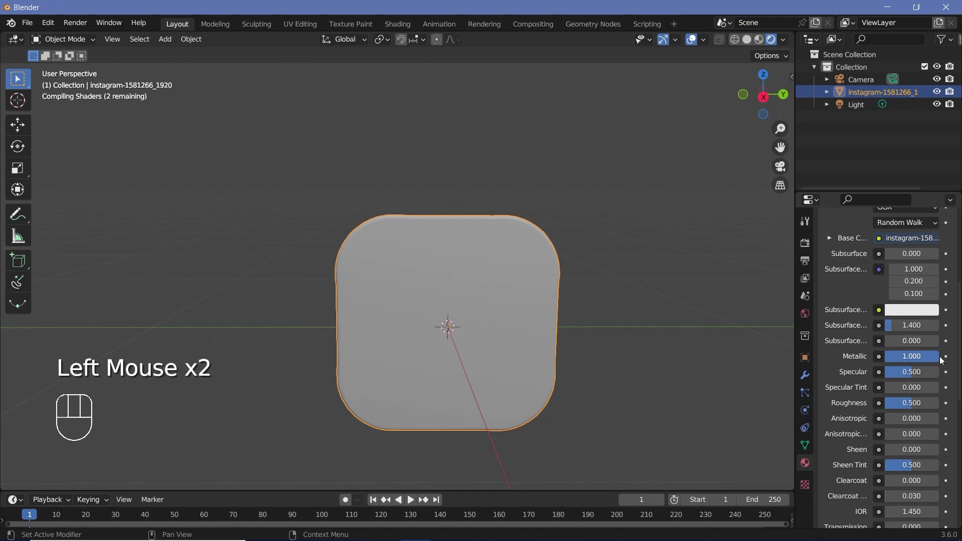
{"action": "left_click", "coordinate": [891, 403]}
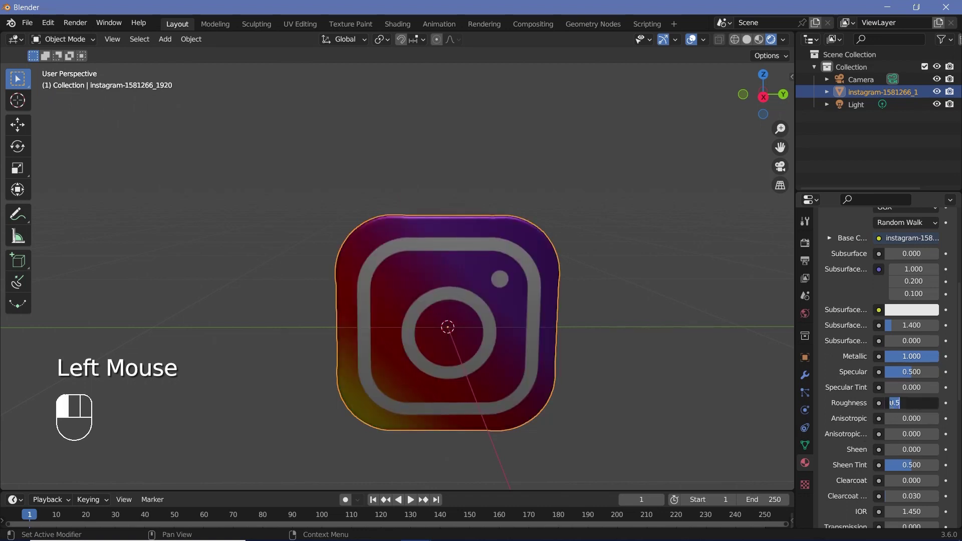
{"action": "type", "text": "0.2"}
{"action": "key", "text": "Return"}
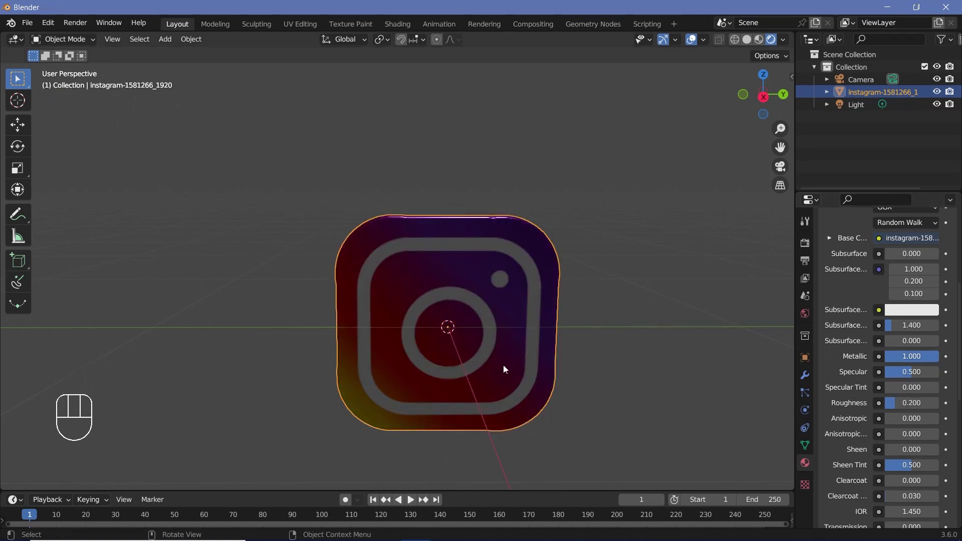
{"action": "key", "text": "r"}
{"action": "key", "text": "r"}
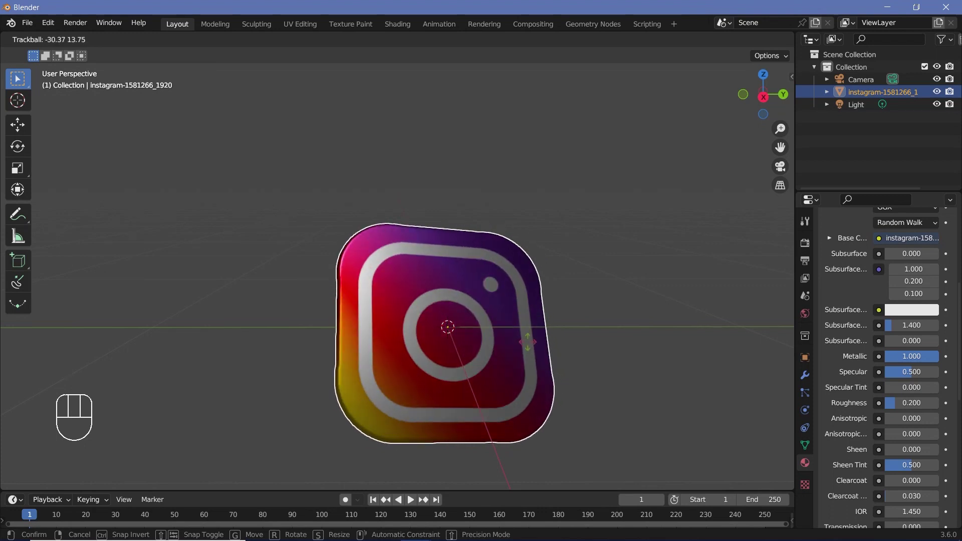
- Confirm the icon's tilt and raise it along the Z axis
{"action": "left_click", "coordinate": [528, 341]}
{"action": "key", "text": "g"}
{"action": "key", "text": "z"}
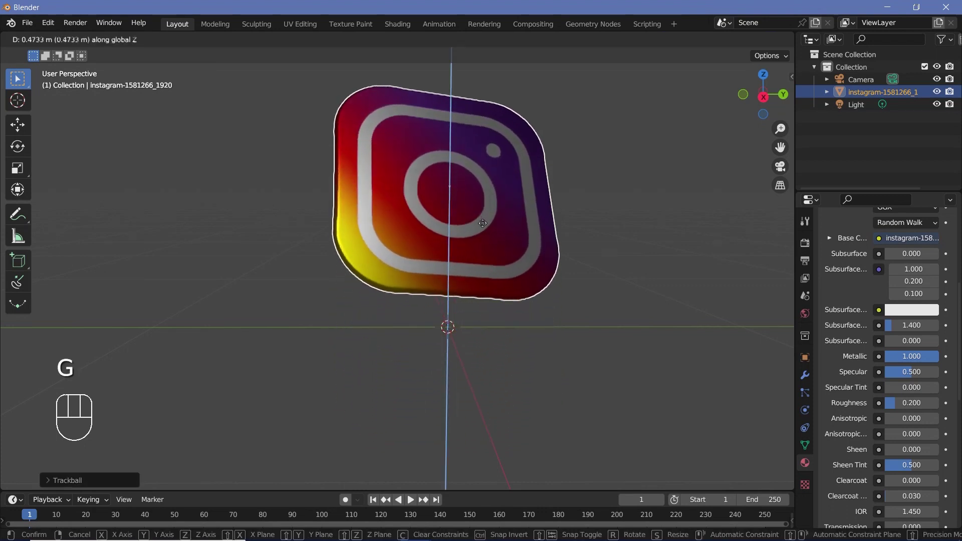
{"action": "left_click", "coordinate": [477, 337]}
- Add a cylinder mesh with 256 vertices
{"action": "key", "text": "shift+a"}
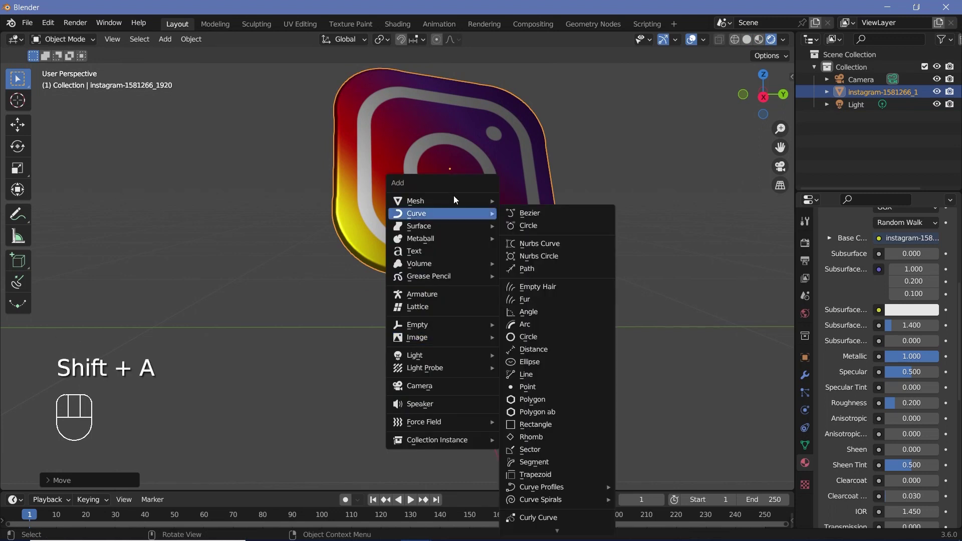
{"action": "mouse_move", "coordinate": [437, 200]}
{"action": "left_click", "coordinate": [531, 263]}
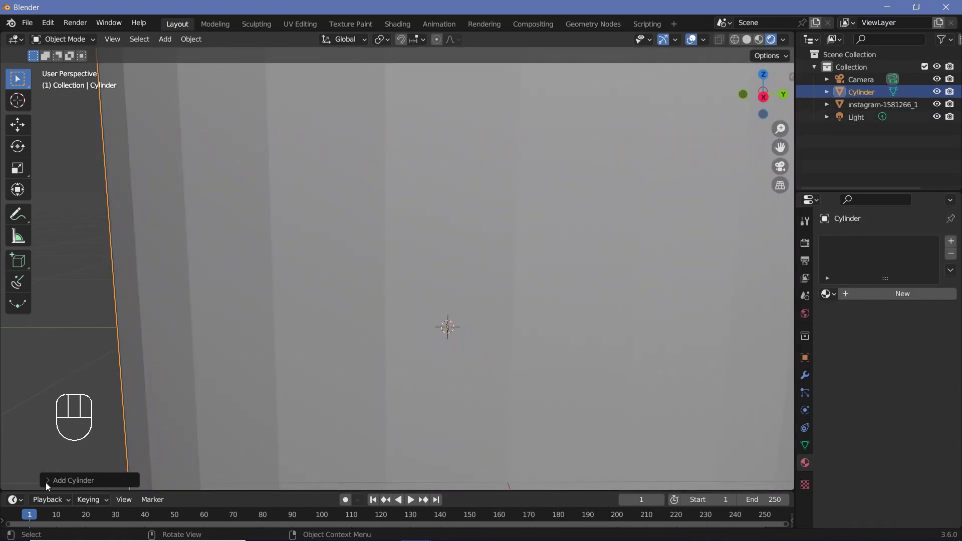
{"action": "left_click", "coordinate": [47, 480]}
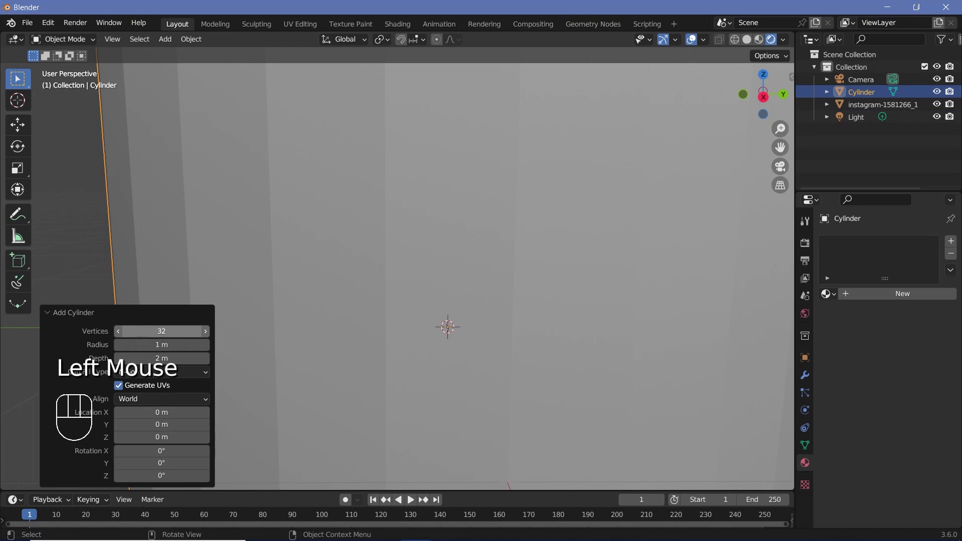
{"action": "double_click", "coordinate": [142, 332]}
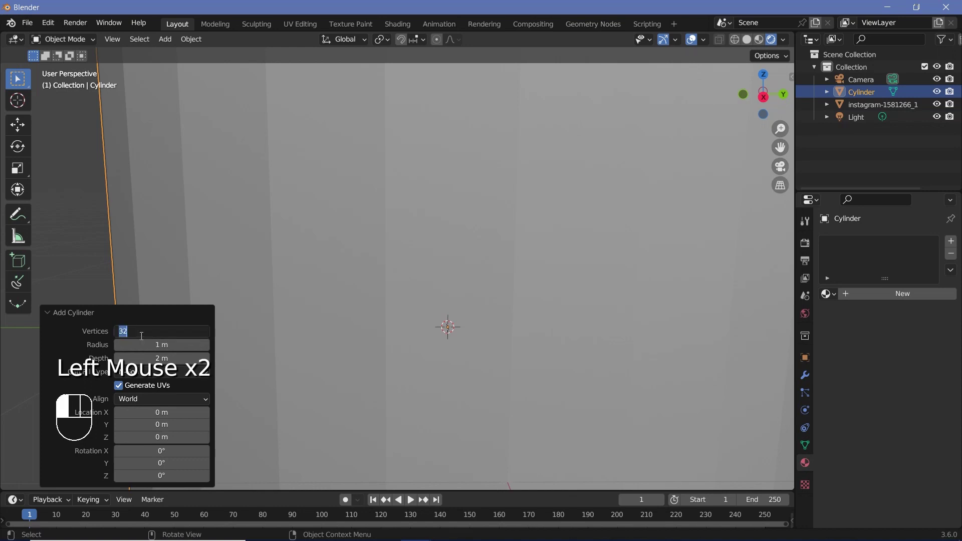
{"action": "type", "text": "256"}
{"action": "left_click", "coordinate": [143, 340]}
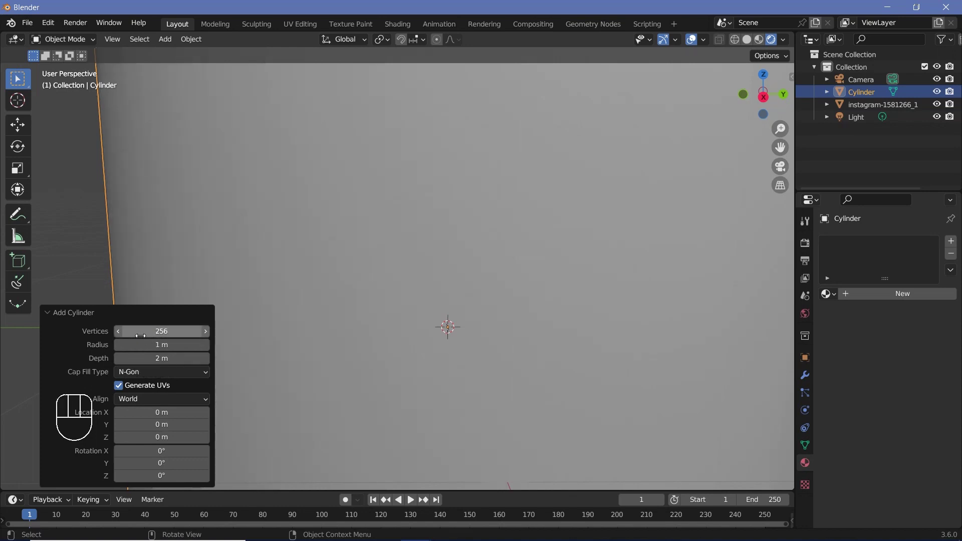
{"action": "scroll", "coordinate": [482, 297], "scroll_direction": "down", "scroll_amount": 3}
- Flatten the cylinder along Z into a pedestal disc and apply Shade Auto Smooth
{"action": "key", "text": "s"}
{"action": "key", "text": "z"}
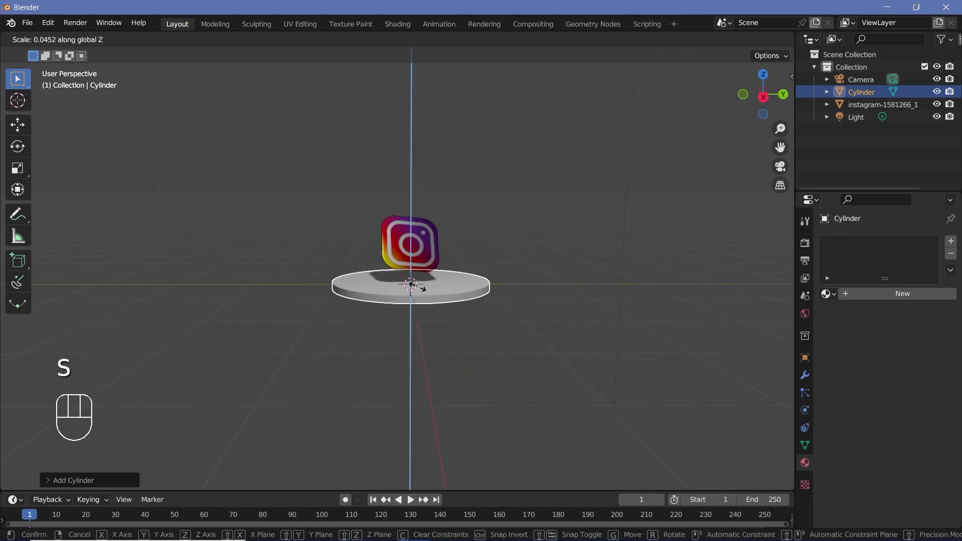
{"action": "left_click", "coordinate": [436, 311]}
{"action": "scroll", "coordinate": [437, 311], "scroll_direction": "up", "scroll_amount": 3}
{"action": "scroll", "coordinate": [510, 334], "scroll_direction": "down", "scroll_amount": 1}
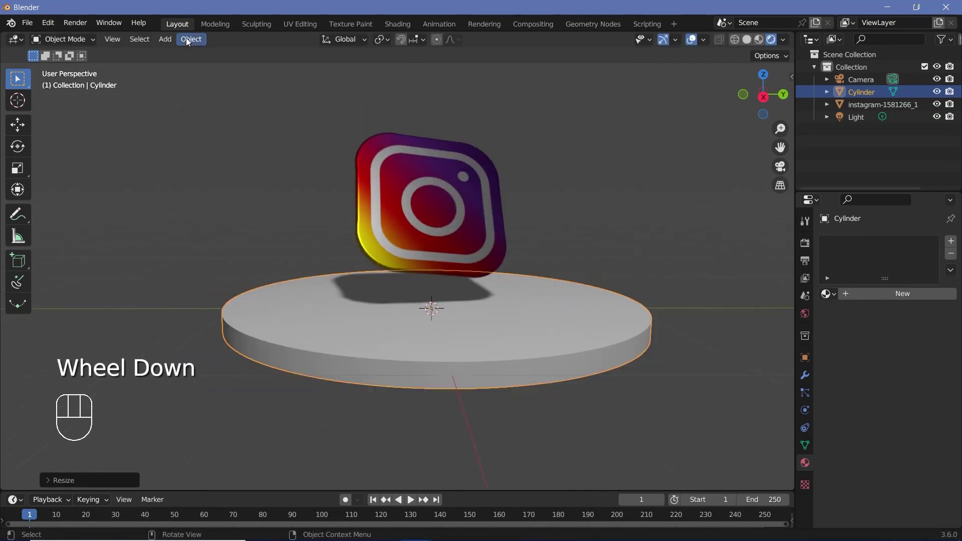
{"action": "left_click", "coordinate": [186, 38]}
{"action": "left_click", "coordinate": [244, 325]}
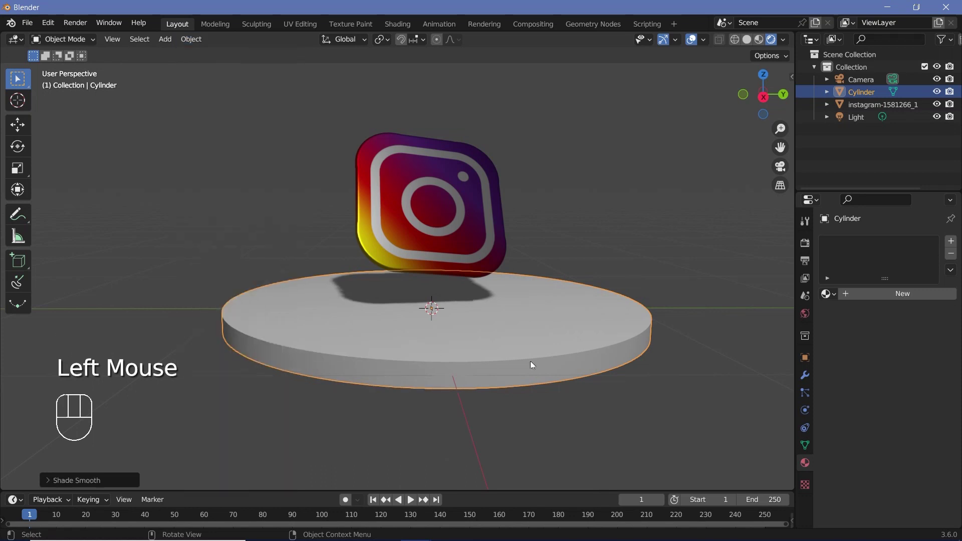
{"action": "scroll", "coordinate": [450, 376], "scroll_direction": "up", "scroll_amount": 2}
{"action": "middle_click_drag", "start_coordinate": [450, 375], "coordinate": [474, 289], "text": "shift"}
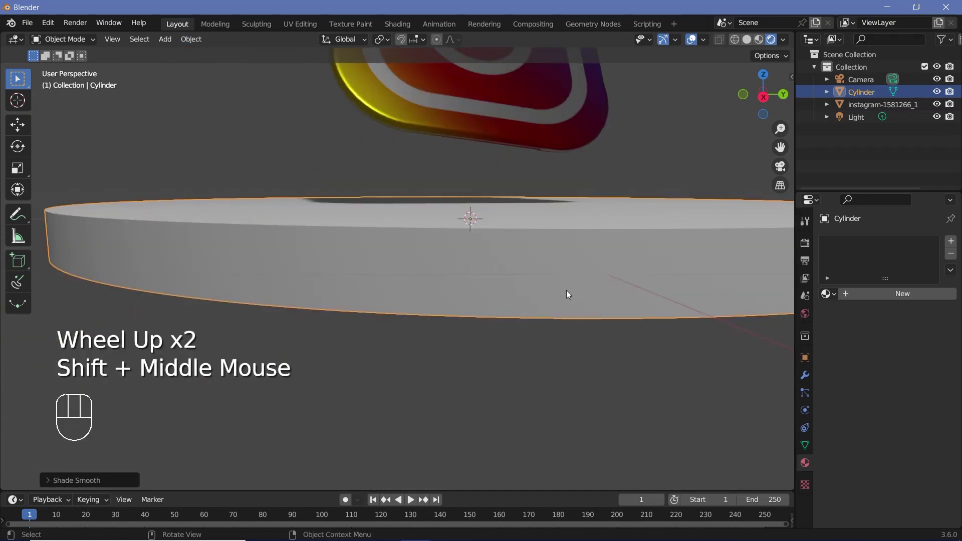
{"action": "scroll", "coordinate": [534, 274], "scroll_direction": "down", "scroll_amount": 2}
{"action": "middle_click_drag", "start_coordinate": [534, 273], "coordinate": [451, 307]}
{"action": "scroll", "coordinate": [440, 316], "scroll_direction": "down", "scroll_amount": 2}
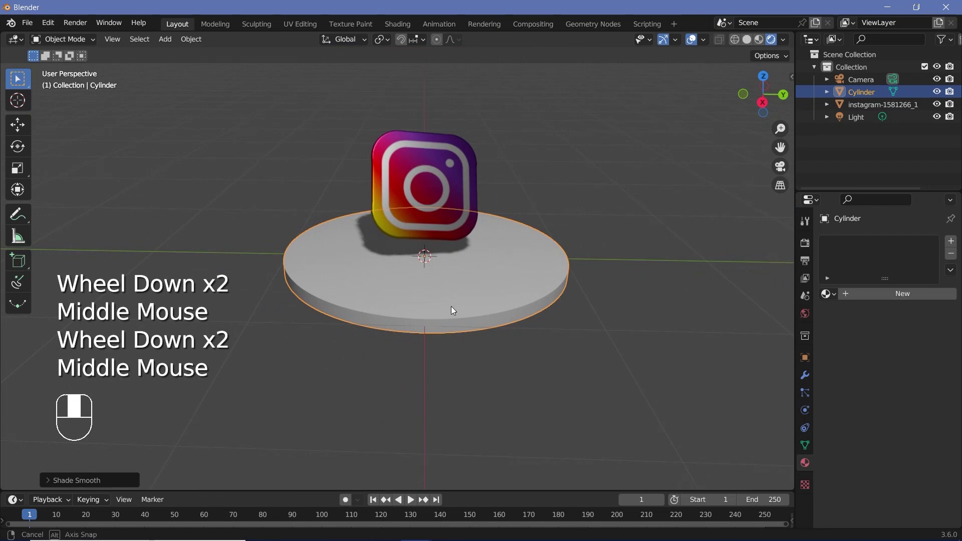
{"action": "key", "text": "shift+a"}
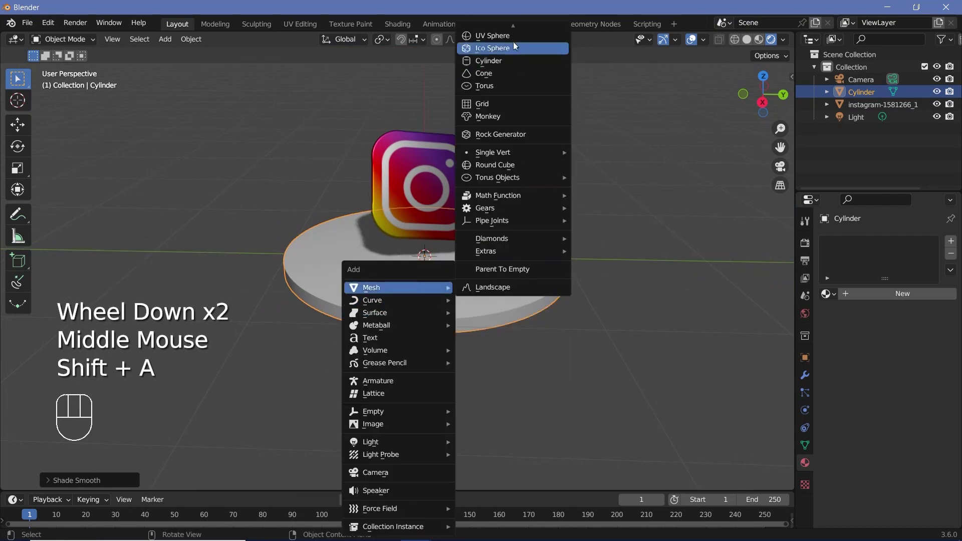
- Add a plane and scale it up into a large floor
{"action": "left_click", "coordinate": [513, 41]}
{"action": "key", "text": "s"}
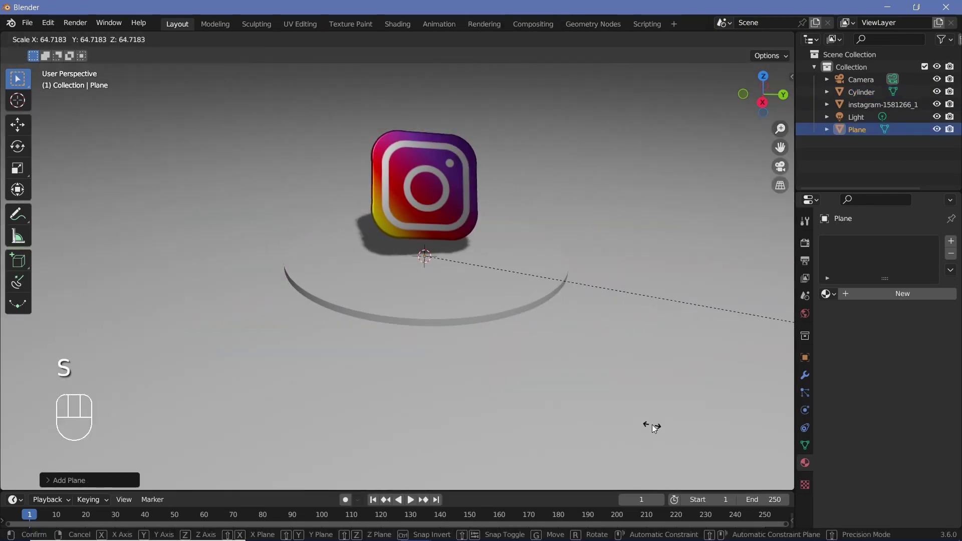
{"action": "left_click", "coordinate": [651, 424]}
{"action": "left_click", "coordinate": [381, 200]}
- Add a Plain Axes empty and raise it along Z to the icon's centre
{"action": "key", "text": "shift+a"}
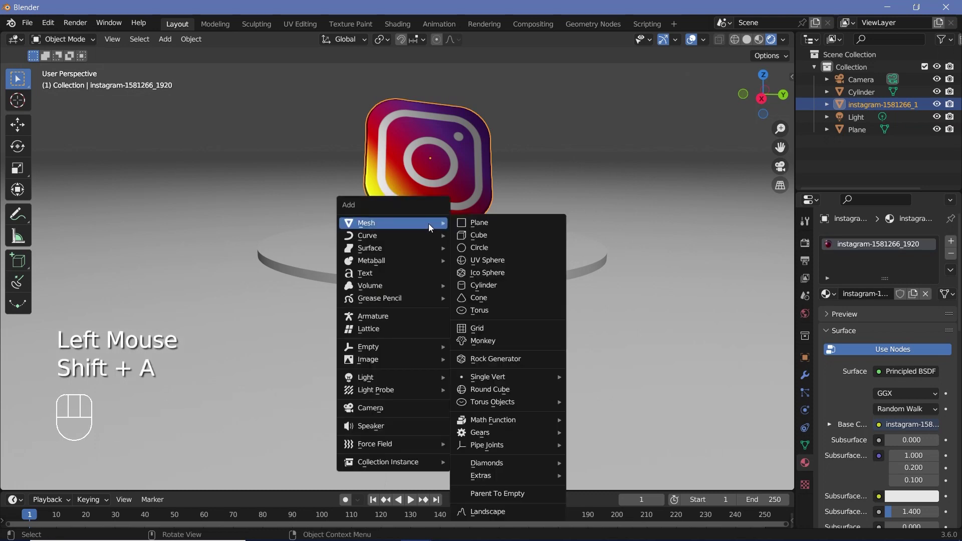
{"action": "mouse_move", "coordinate": [406, 358]}
{"action": "left_click", "coordinate": [496, 346]}
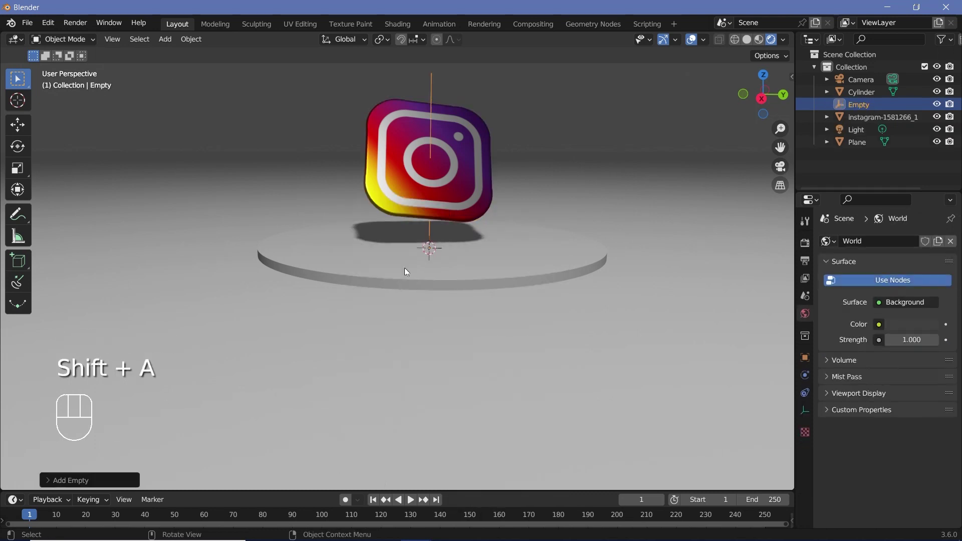
{"action": "key", "text": "g"}
{"action": "key", "text": "z"}
{"action": "left_click", "coordinate": [439, 109]}
- Parent the Instagram icon to the empty with Ctrl+P > Object
{"action": "left_click", "coordinate": [441, 105]}
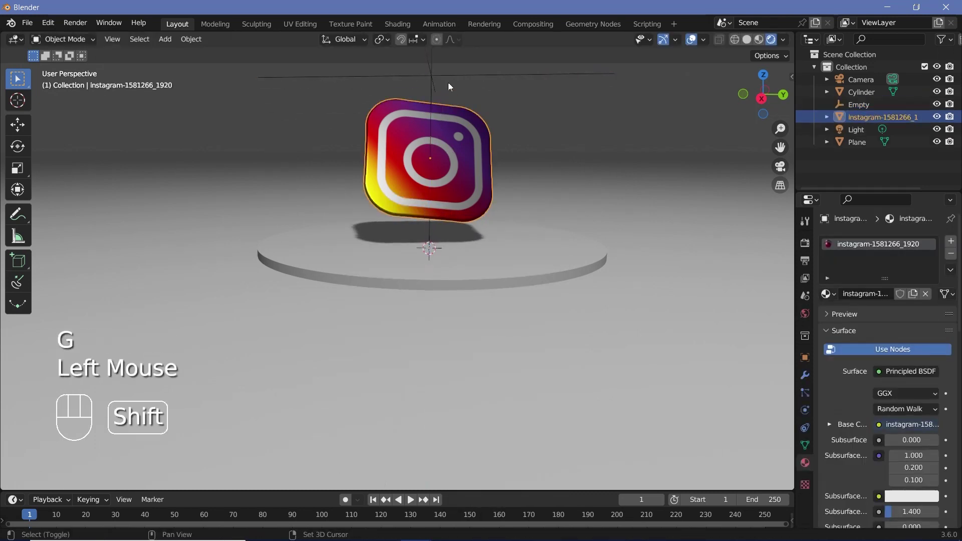
{"action": "left_click", "coordinate": [447, 80], "text": "shift"}
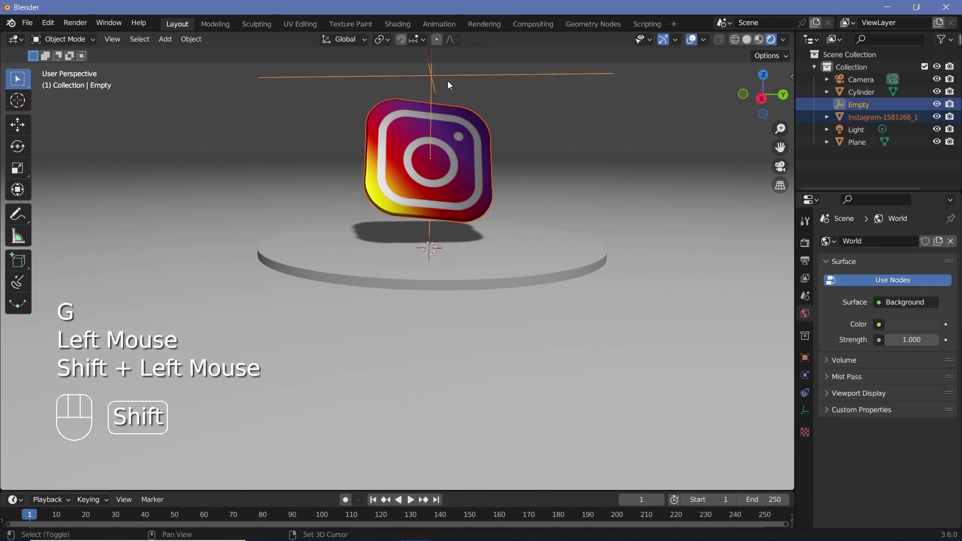
{"action": "key", "text": "ctrl+p"}
{"action": "left_click", "coordinate": [432, 111]}
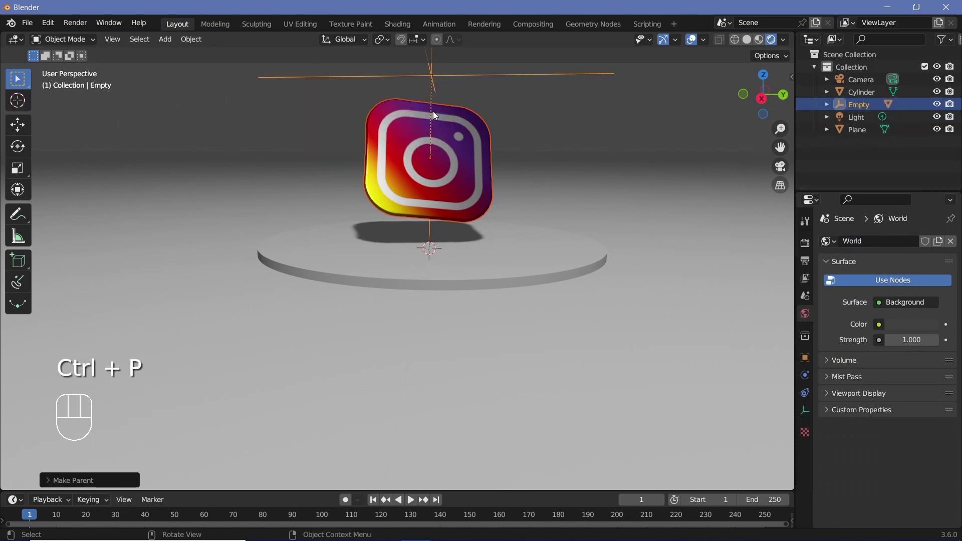
- Drag the empty's Z rotation in Object properties to test spinning the icon
{"action": "left_click", "coordinate": [804, 359]}
{"action": "key", "text": "ctrl+z"}
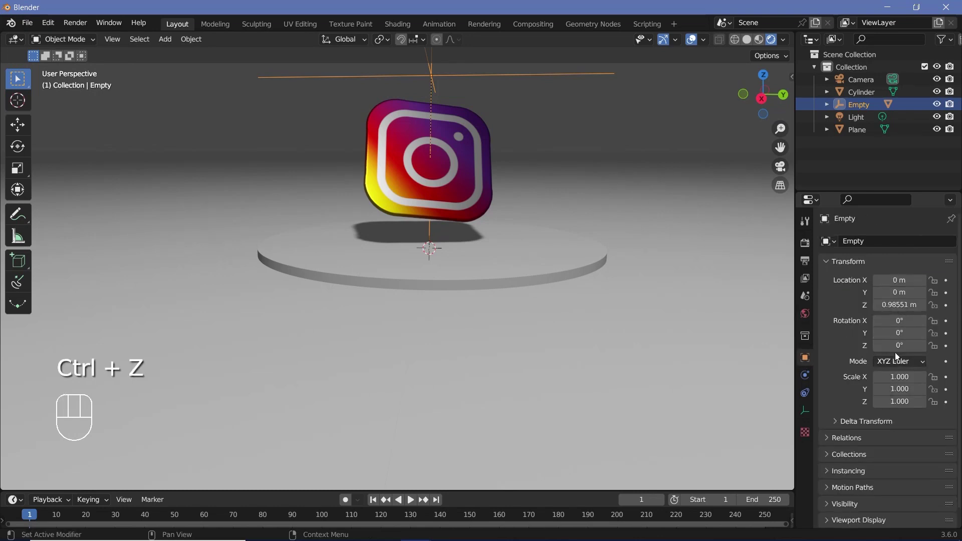
{"action": "left_click", "coordinate": [881, 345]}
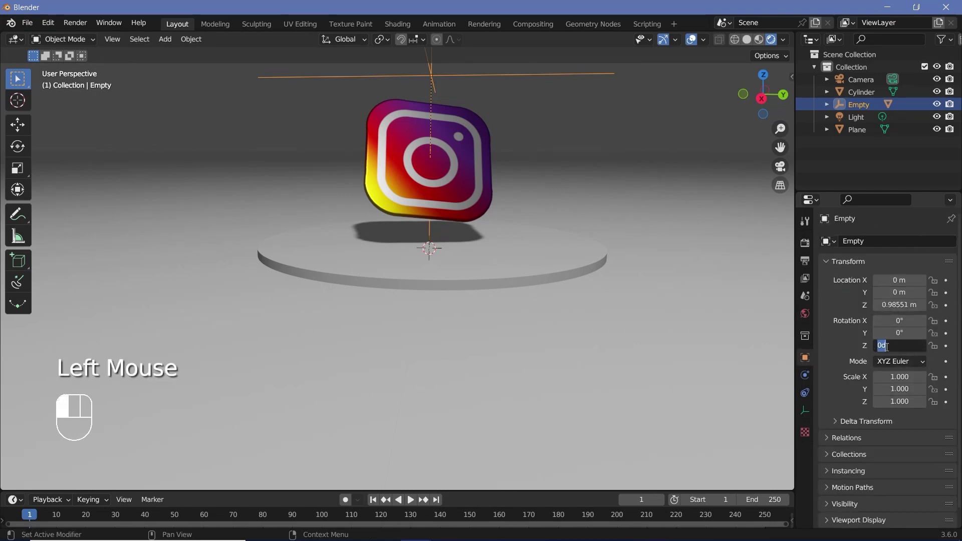
{"action": "left_click_drag", "start_coordinate": [899, 346], "coordinate": [810, 310]}
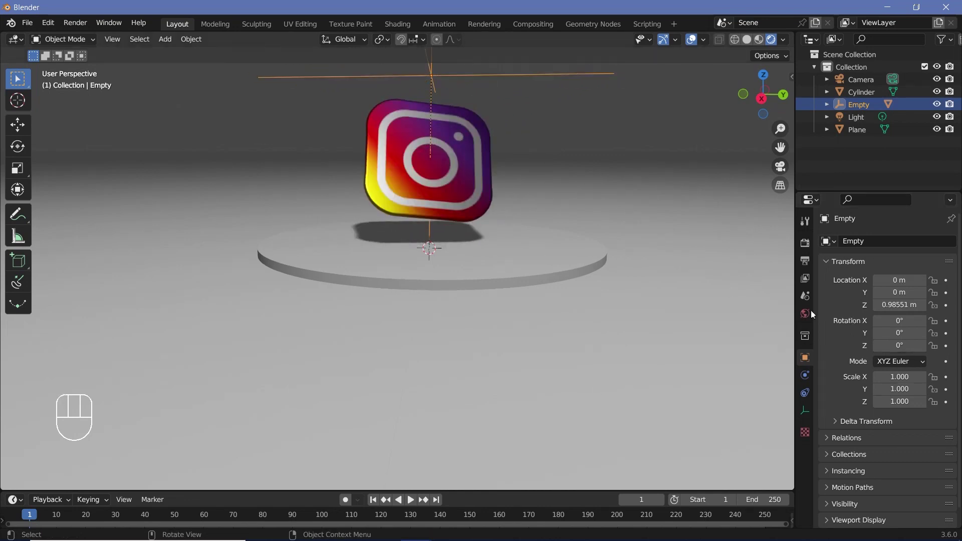
- Set the output frame rate to 30 fps and the end frame to 150
{"action": "left_click", "coordinate": [804, 261]}
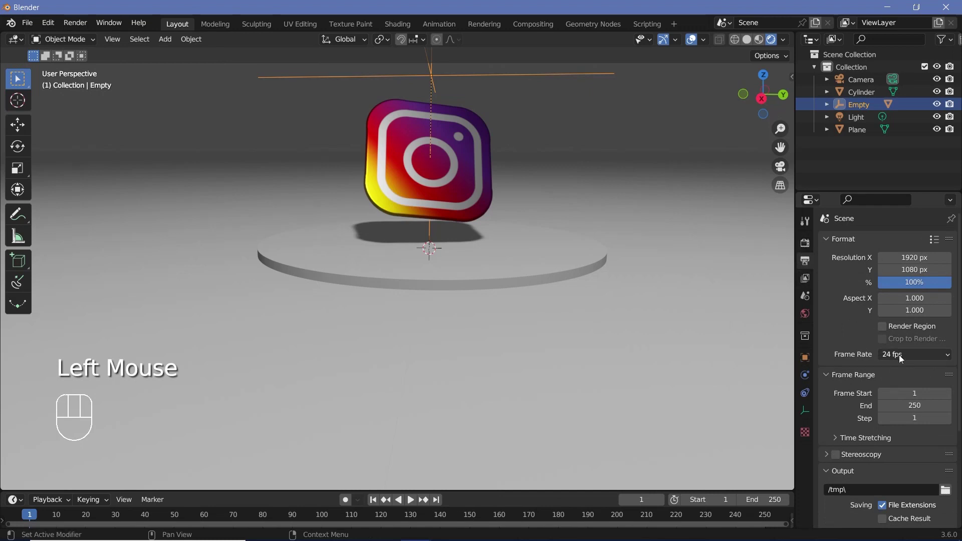
{"action": "left_click", "coordinate": [898, 354]}
{"action": "left_click", "coordinate": [901, 419]}
{"action": "left_click", "coordinate": [897, 405]}
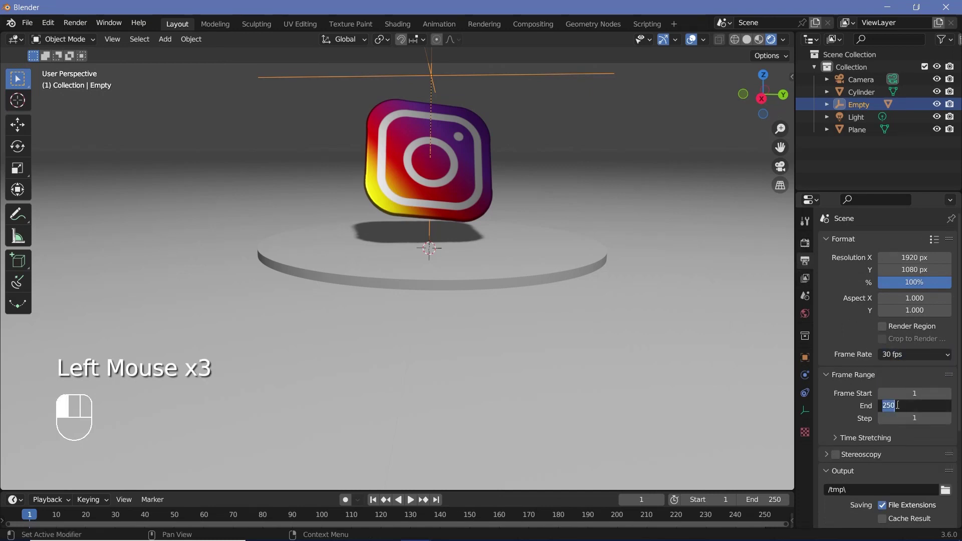
{"action": "type", "text": "1"}
{"action": "key", "text": "Return"}
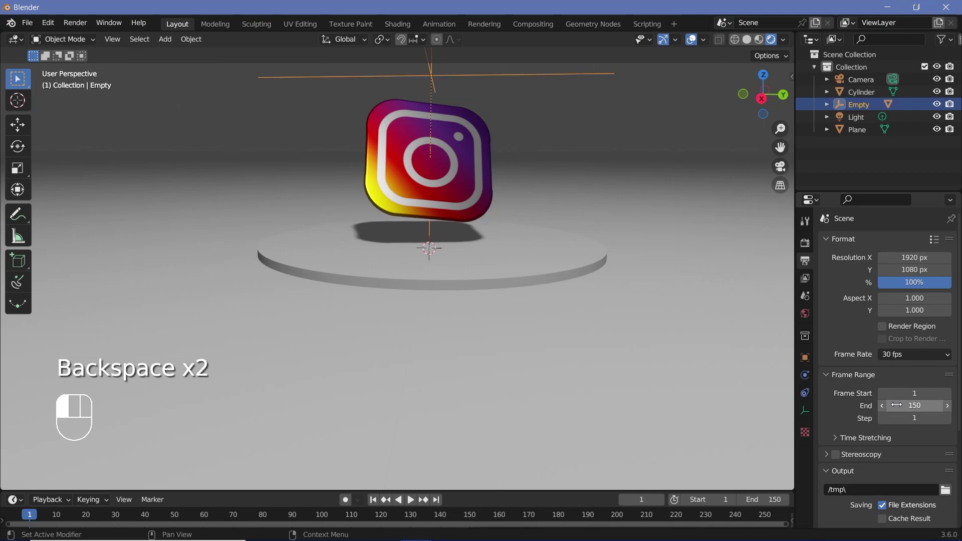
{"action": "left_click", "coordinate": [805, 359]}
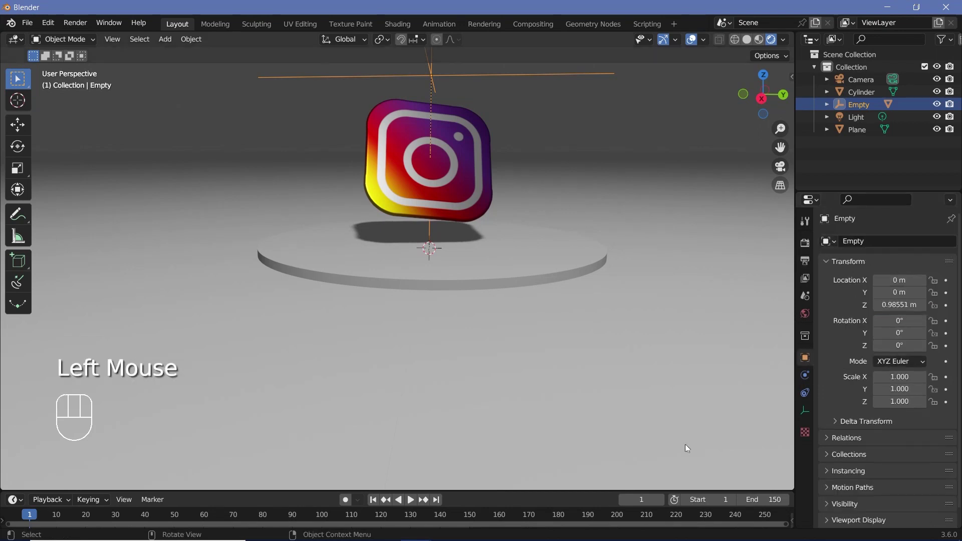
- Keyframe only the empty's Z rotation at 0° on frame 0
{"action": "left_click_drag", "start_coordinate": [568, 490], "coordinate": [583, 447]}
{"action": "key", "text": "Left"}
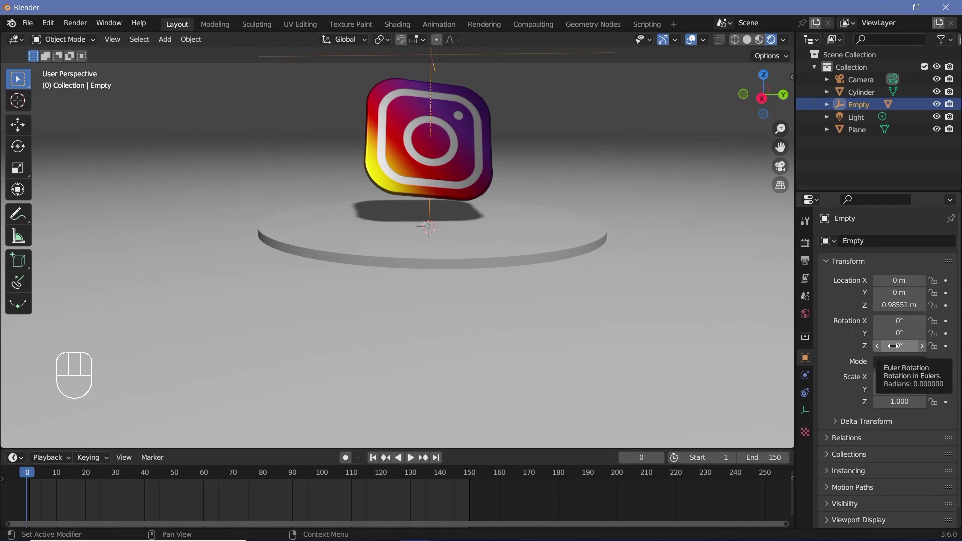
{"action": "key", "text": "i"}
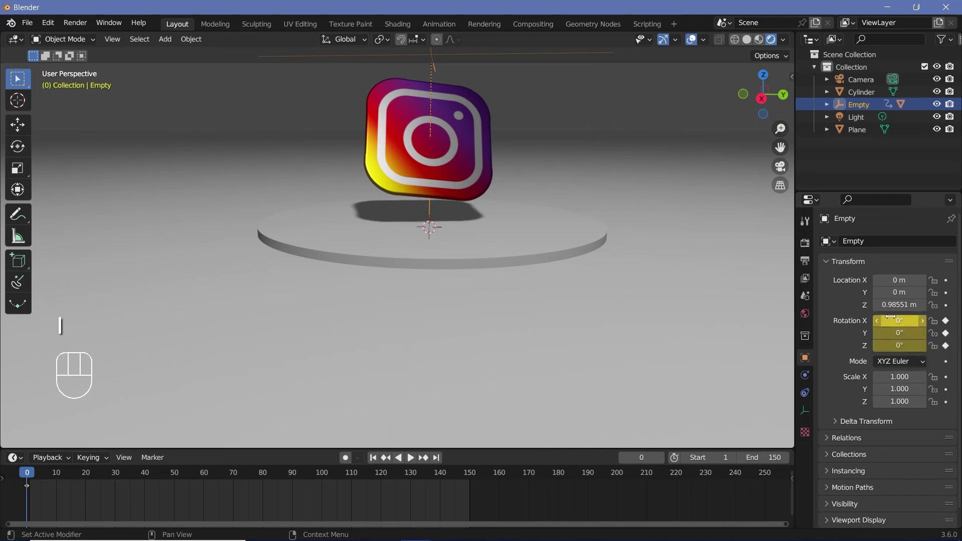
{"action": "left_click", "coordinate": [946, 321]}
{"action": "left_click", "coordinate": [946, 333]}
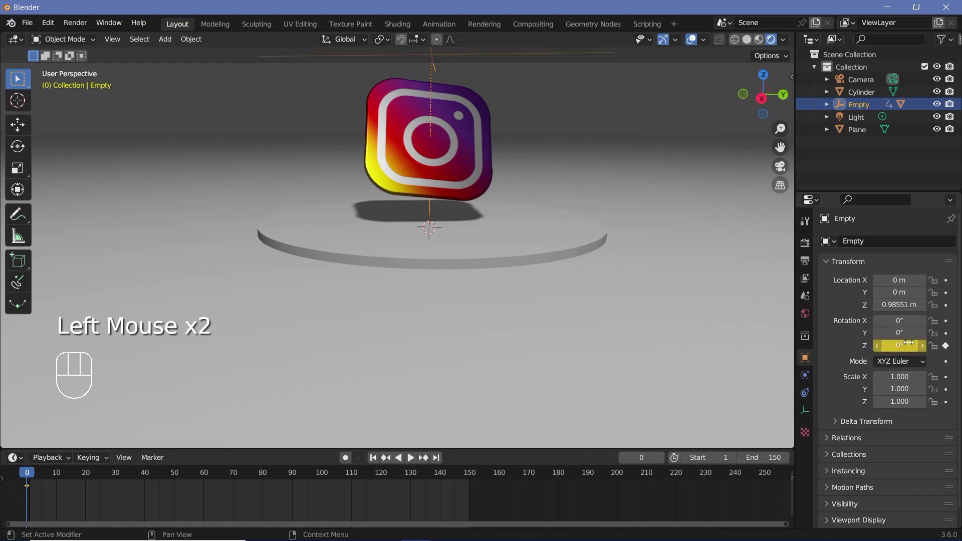
{"action": "right_click", "coordinate": [908, 343]}
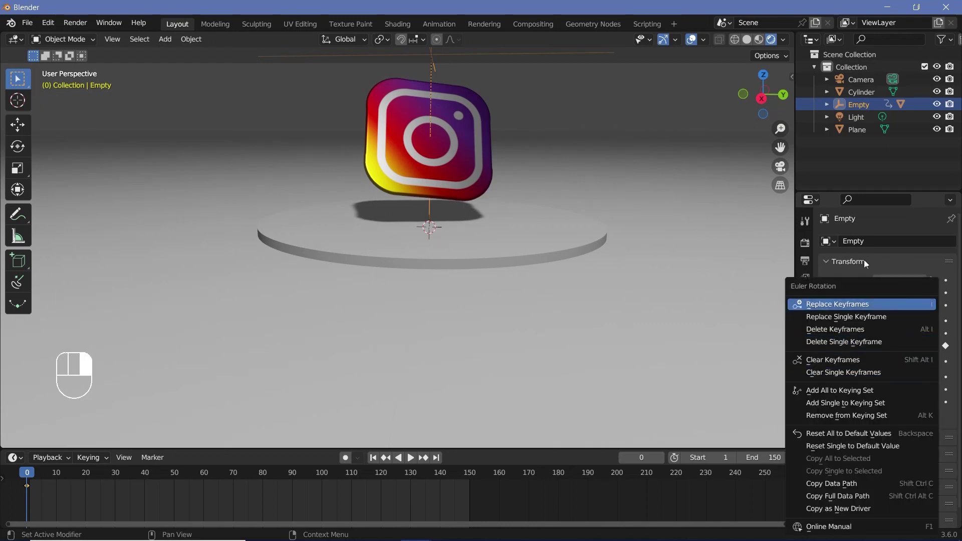
{"action": "right_click", "coordinate": [844, 343]}
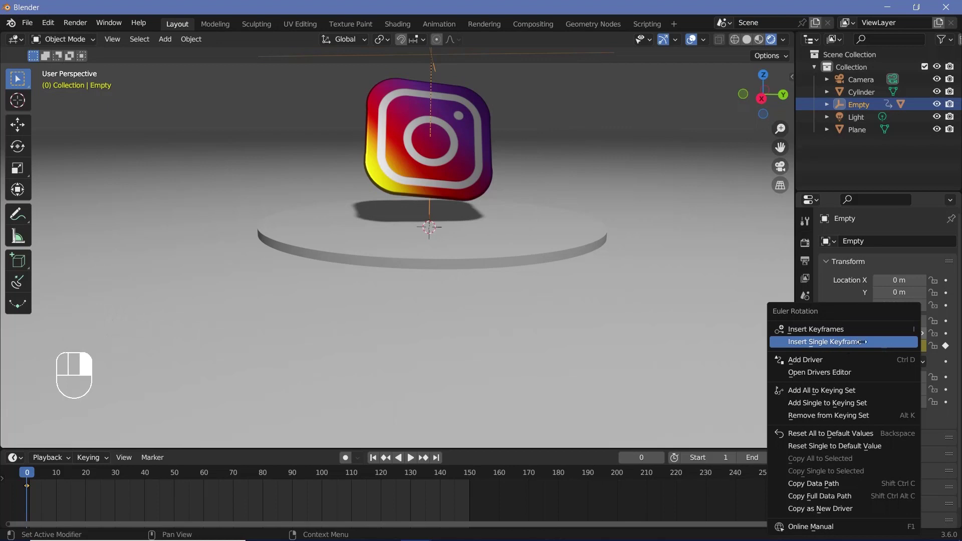
{"action": "left_click", "coordinate": [859, 347]}
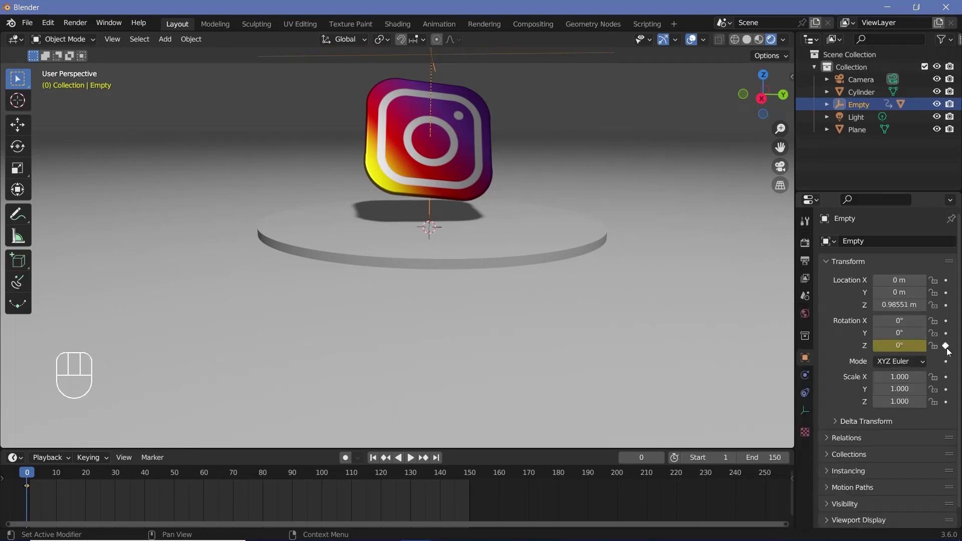
- At frame 150, set Z rotation to 360° and keyframe it
{"action": "left_click", "coordinate": [470, 474]}
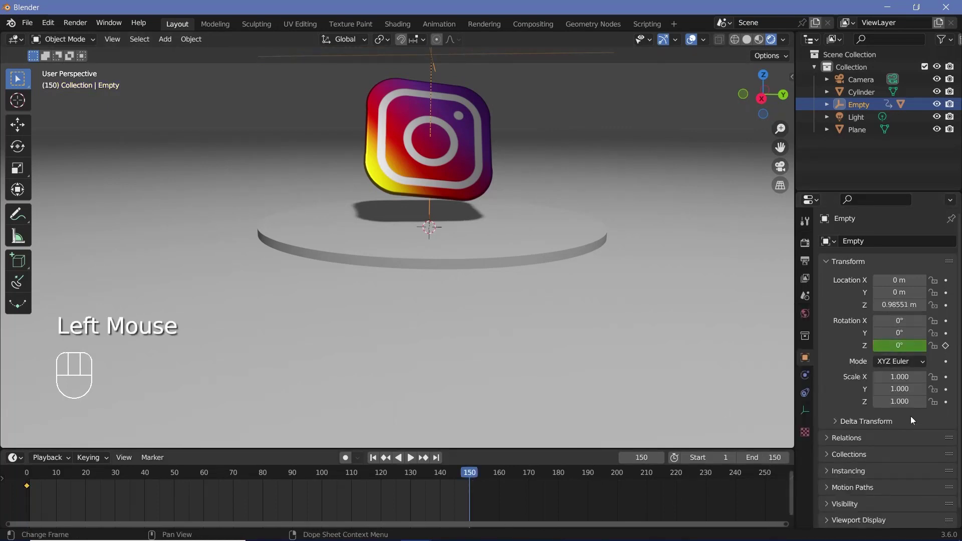
{"action": "double_click", "coordinate": [905, 346]}
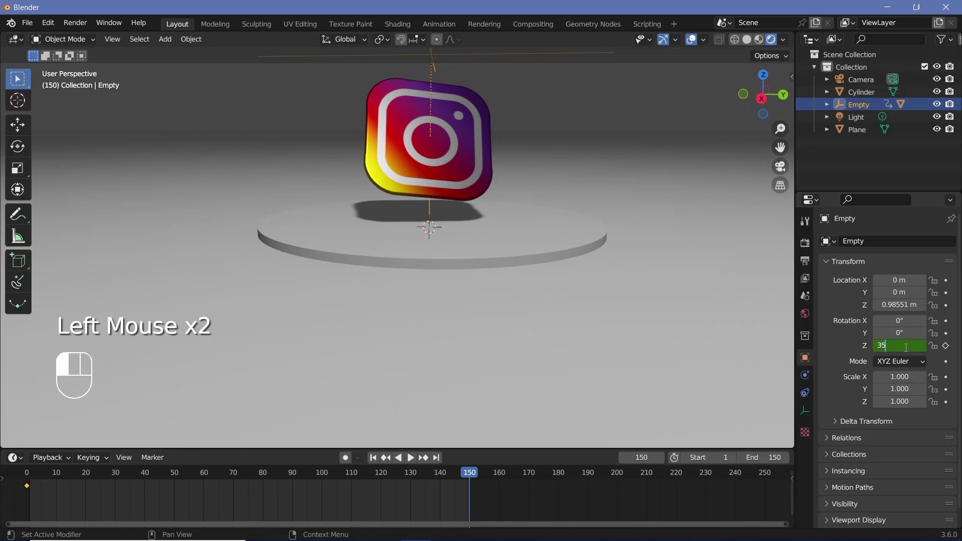
{"action": "key", "text": "ctrl+z"}
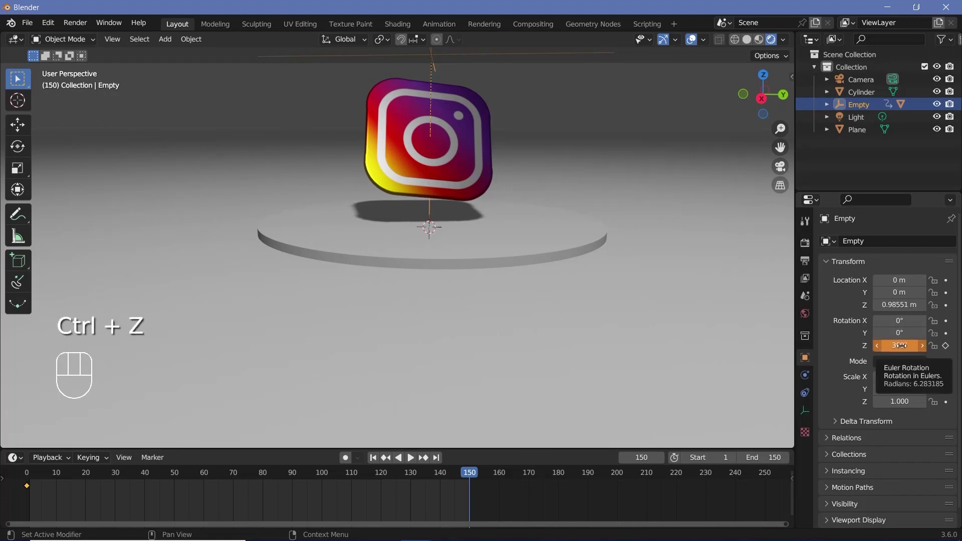
{"action": "right_click", "coordinate": [904, 346]}
{"action": "left_click", "coordinate": [873, 347]}
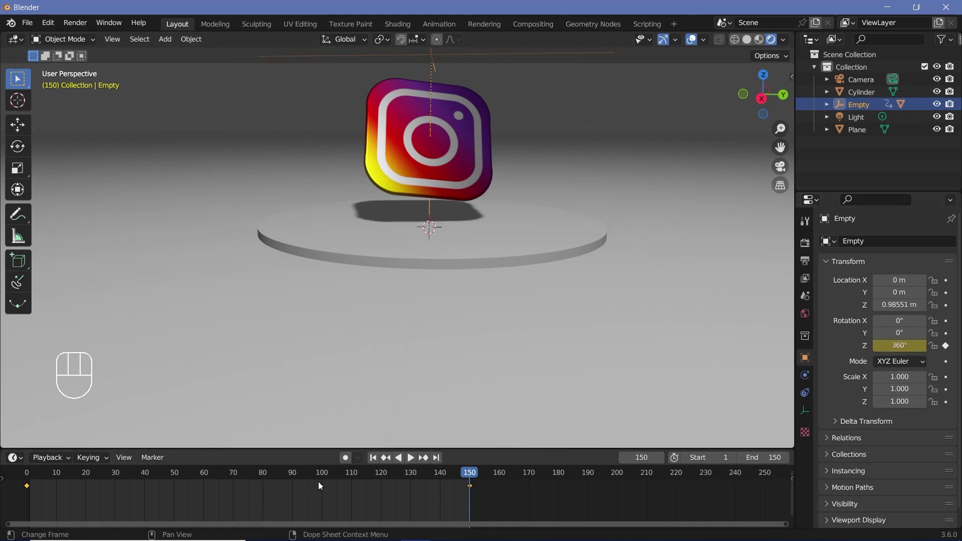
- Make the spin interpolate linearly, preview playback, and return to frame 0
{"action": "key", "text": "t"}
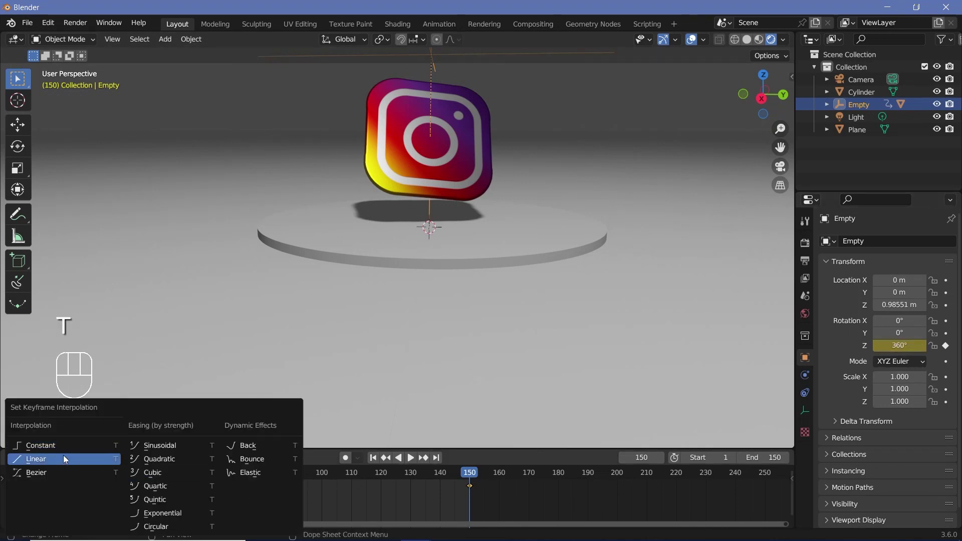
{"action": "left_click", "coordinate": [45, 457]}
{"action": "key", "text": "space"}
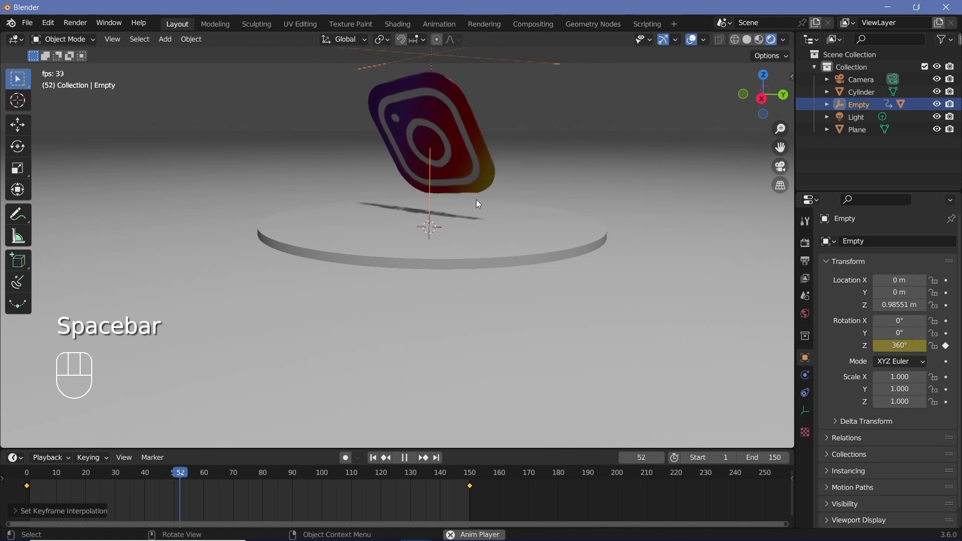
{"action": "scroll", "coordinate": [444, 157], "scroll_direction": "down", "scroll_amount": 2}
{"action": "scroll", "coordinate": [455, 189], "scroll_direction": "up", "scroll_amount": 2}
{"action": "key", "text": "space"}
{"action": "scroll", "coordinate": [455, 191], "scroll_direction": "down", "scroll_amount": 1}
{"action": "key", "text": "space"}
{"action": "key", "text": "space"}
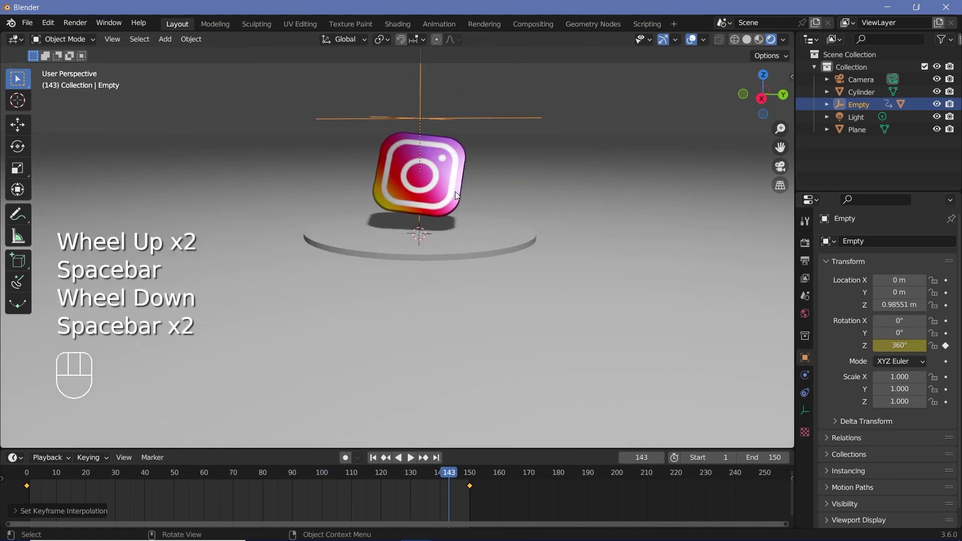
{"action": "scroll", "coordinate": [455, 192], "scroll_direction": "up", "scroll_amount": 1}
{"action": "key", "text": "space"}
{"action": "key", "text": "space"}
{"action": "left_click_drag", "start_coordinate": [45, 478], "coordinate": [26, 477]}
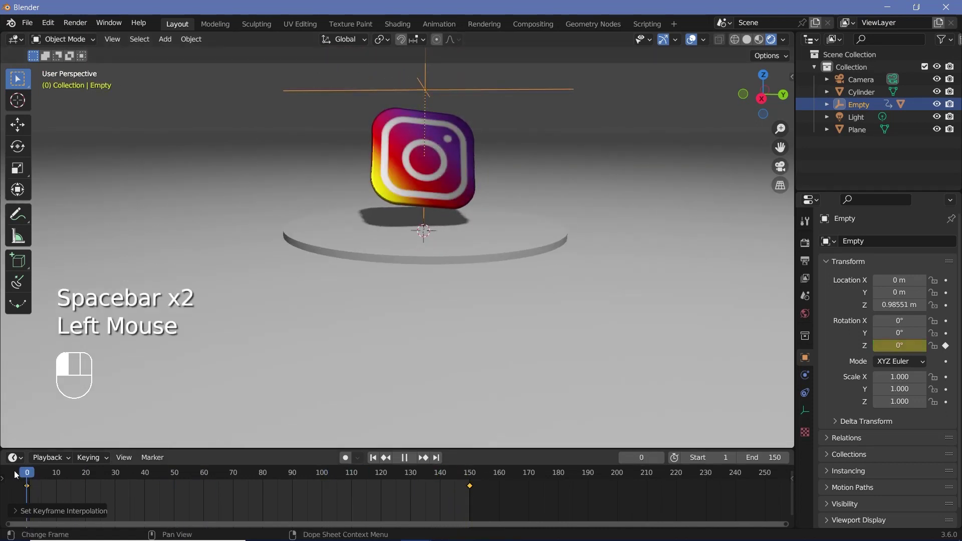
{"action": "key", "text": "shift+a"}
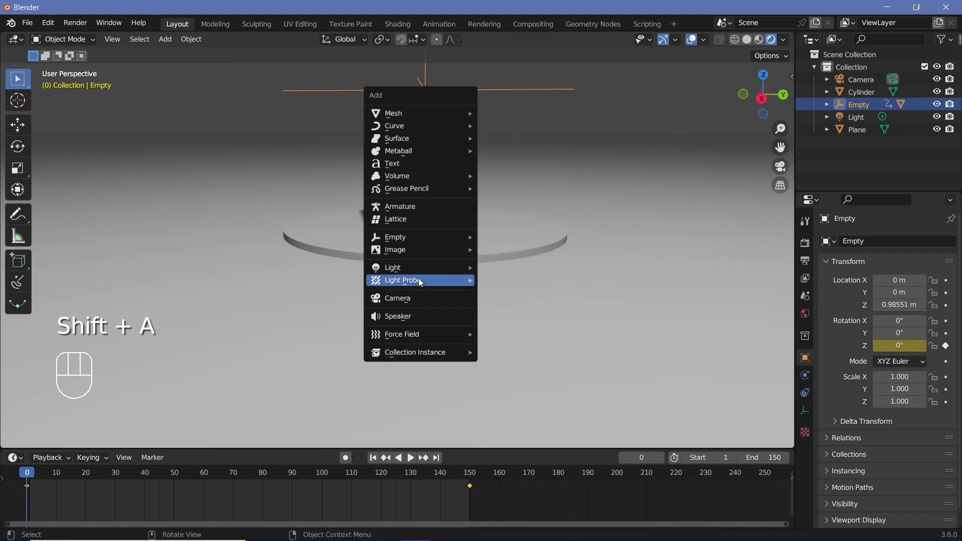
- Add an area light, raise it above the icon along Z, and enlarge it
{"action": "mouse_move", "coordinate": [419, 269]}
{"action": "left_click", "coordinate": [517, 309]}
{"action": "key", "text": "g"}
{"action": "key", "text": "z"}
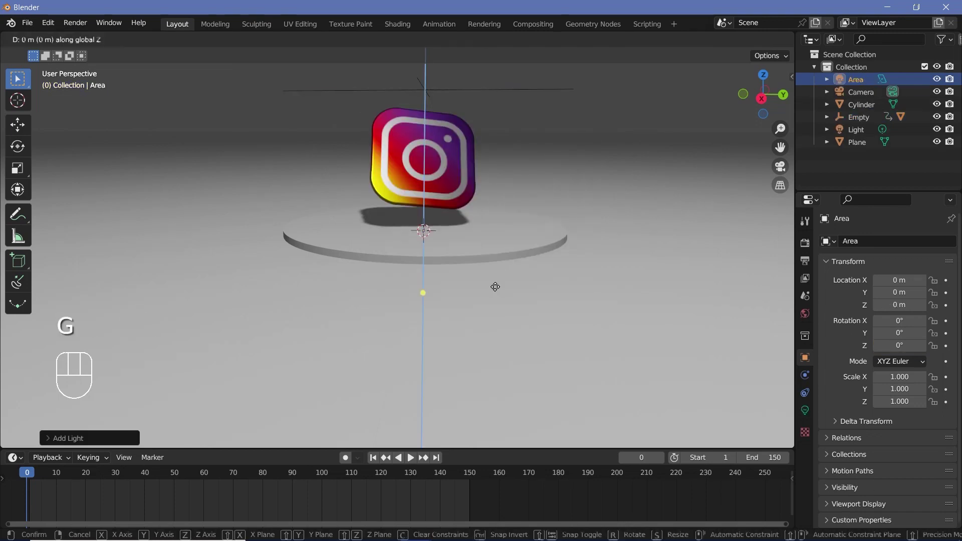
{"action": "left_click", "coordinate": [532, 143]}
{"action": "key", "text": "s"}
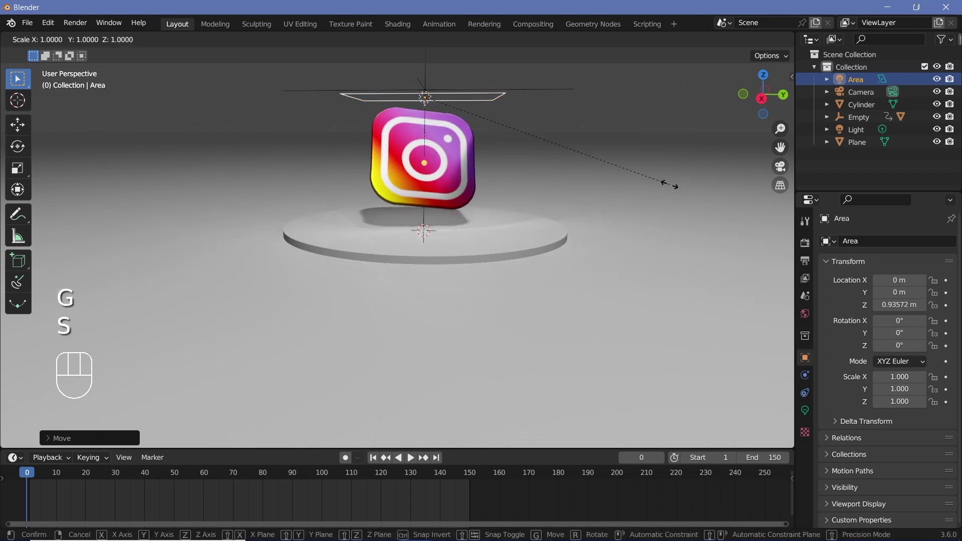
{"action": "key", "text": "y"}
{"action": "key", "text": "g"}
{"action": "key", "text": "z"}
{"action": "key", "text": "g"}
{"action": "key", "text": "s"}
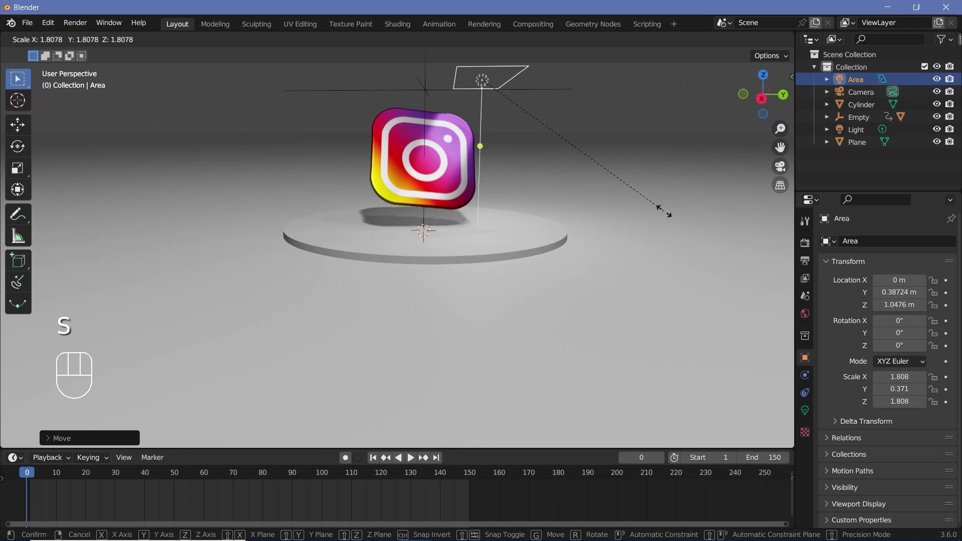
{"action": "left_click", "coordinate": [590, 215]}
- Duplicate the area light, rotate the copy 40° on Z, and scale it larger
{"action": "key", "text": "shift+d"}
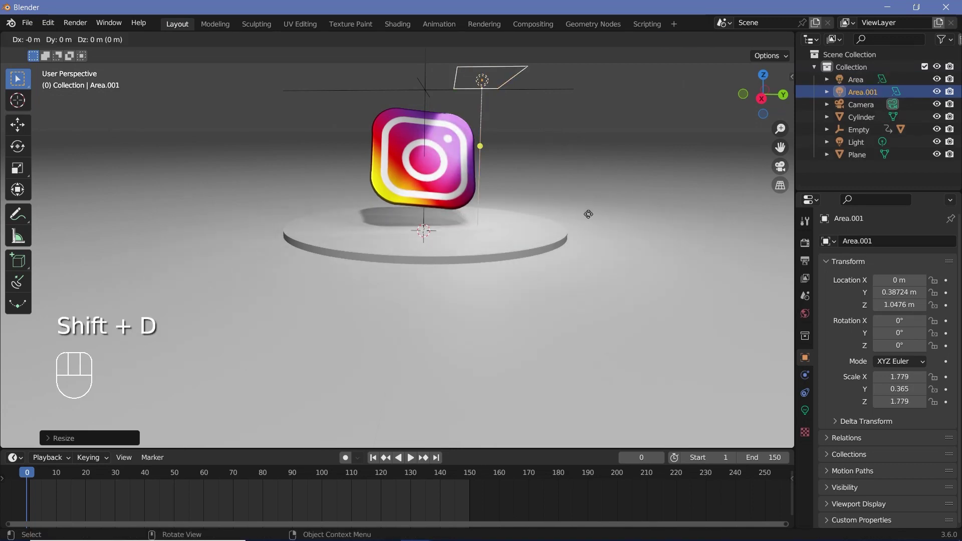
{"action": "key", "text": "r"}
{"action": "key", "text": "s"}
{"action": "left_click", "coordinate": [322, 116]}
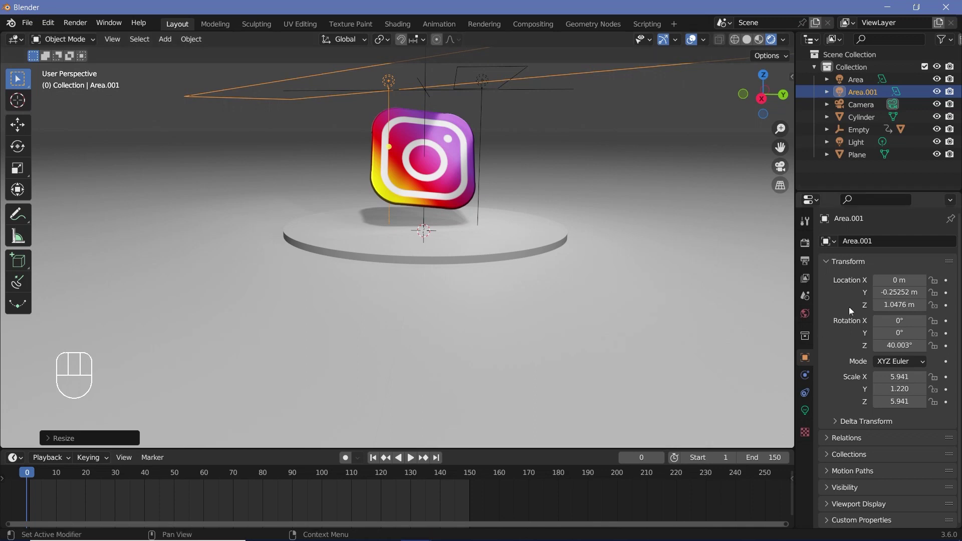
{"action": "left_click", "coordinate": [804, 243]}
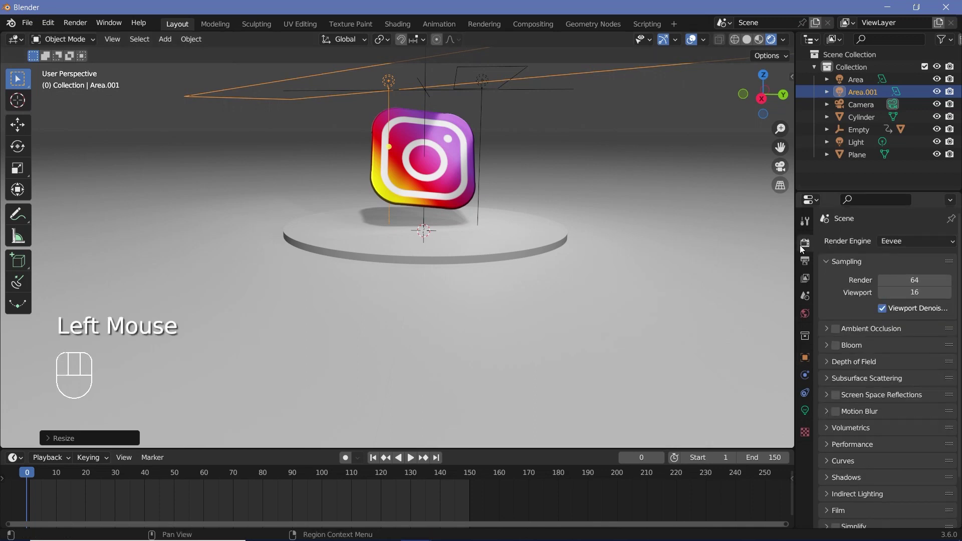
- Enable Bloom and Screen Space Reflections, with Bloom intensity 0.020
{"action": "left_click", "coordinate": [835, 345]}
{"action": "left_click", "coordinate": [835, 395]}
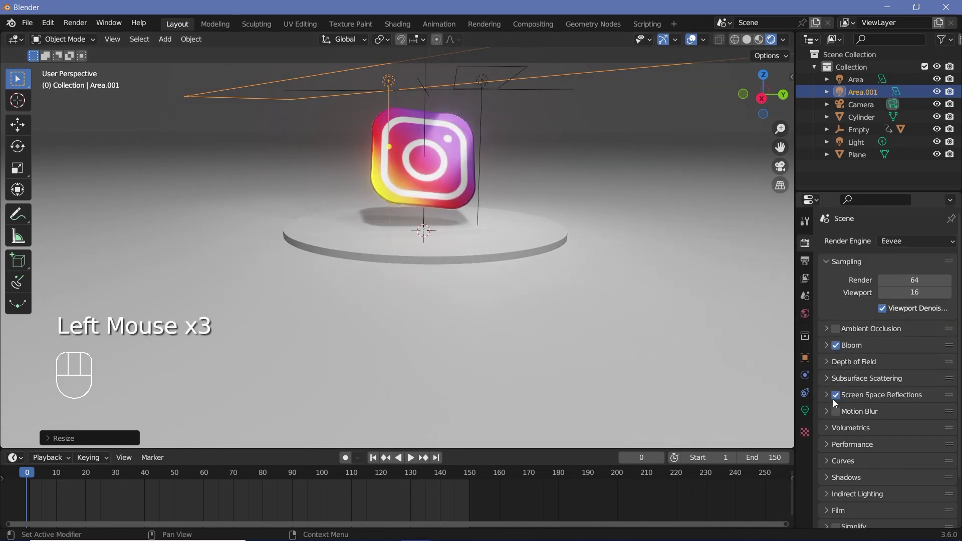
{"action": "left_click", "coordinate": [827, 345]}
{"action": "left_click", "coordinate": [893, 417]}
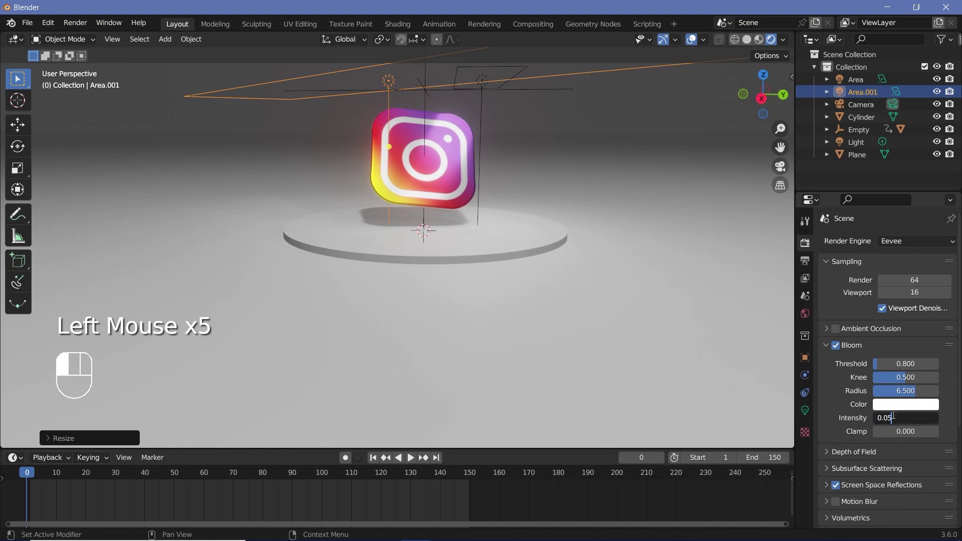
{"action": "left_click", "coordinate": [912, 429]}
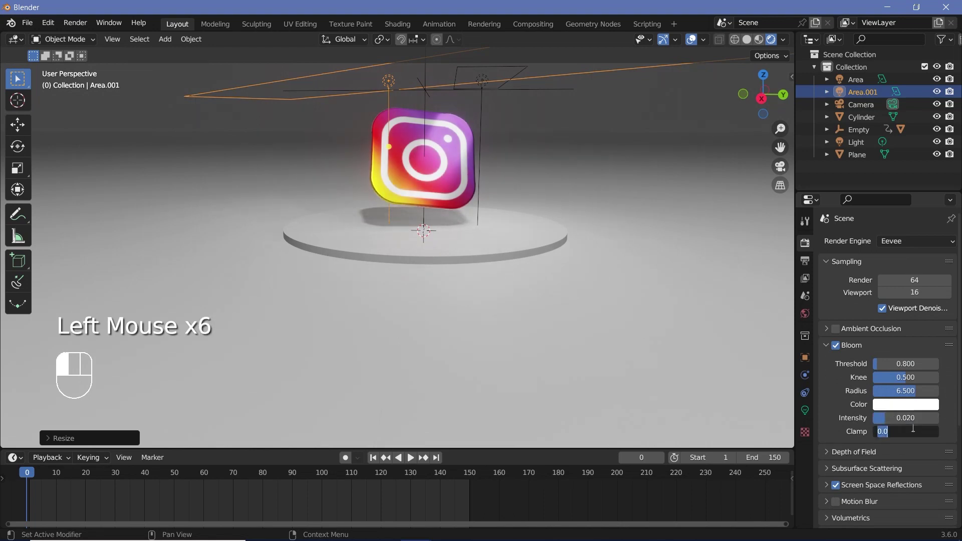
- Set the world background colour to black
{"action": "left_click", "coordinate": [804, 313]}
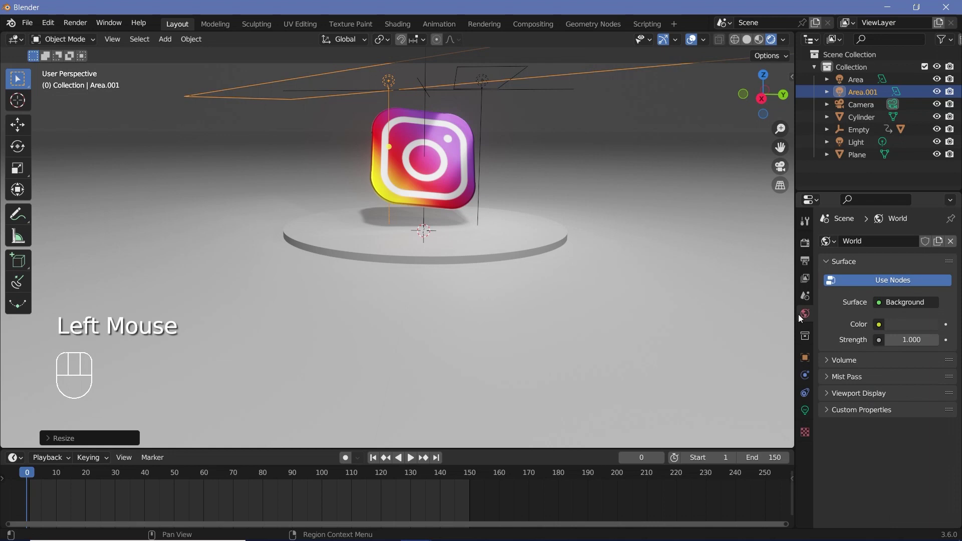
{"action": "left_click", "coordinate": [907, 324]}
{"action": "left_click_drag", "start_coordinate": [929, 229], "coordinate": [929, 239]}
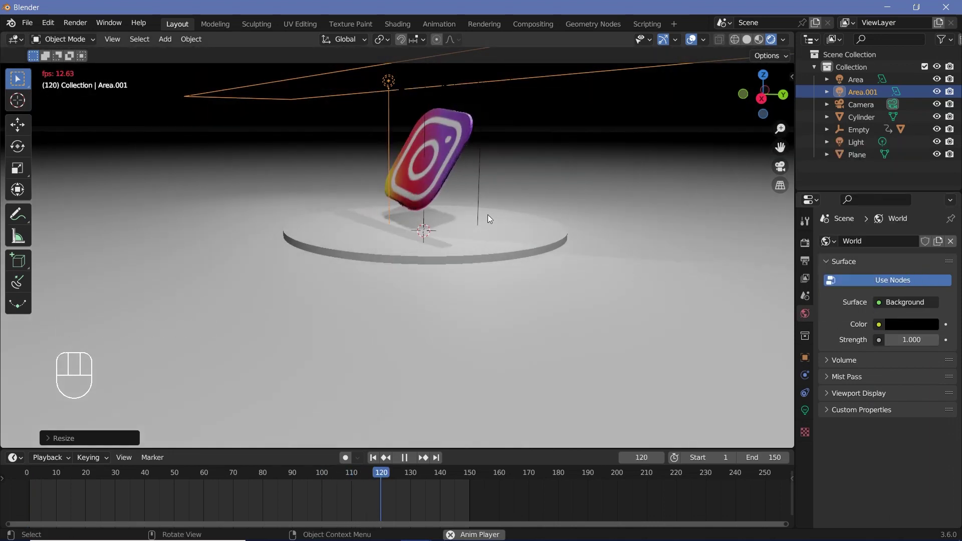
- Stop playback, align the camera to the current view, and reposition it
{"action": "key", "text": "ctrl+z"}
{"action": "key", "text": "ctrl+z"}
{"action": "key", "text": "ctrl+z"}
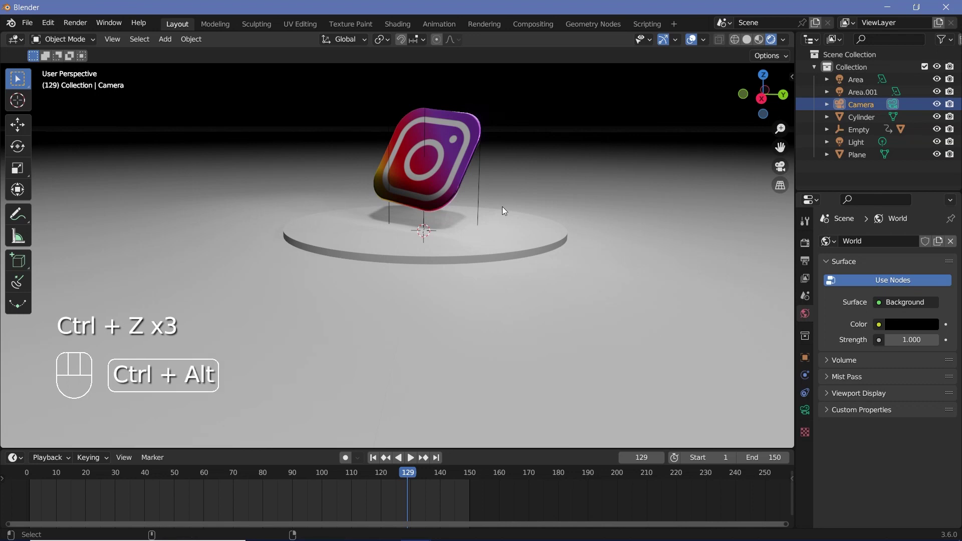
{"action": "key", "text": "ctrl+alt+KP_0"}
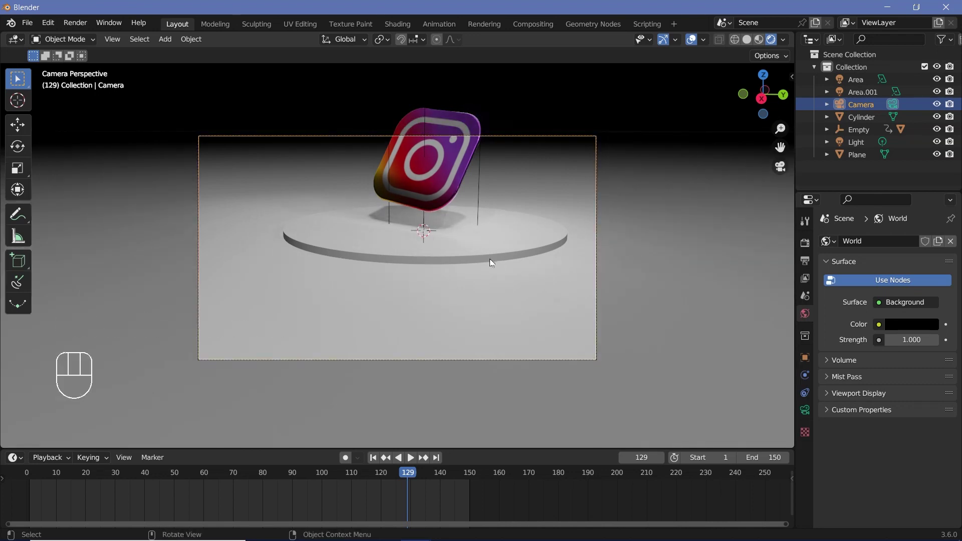
{"action": "left_click", "coordinate": [850, 108]}
{"action": "key", "text": "g"}
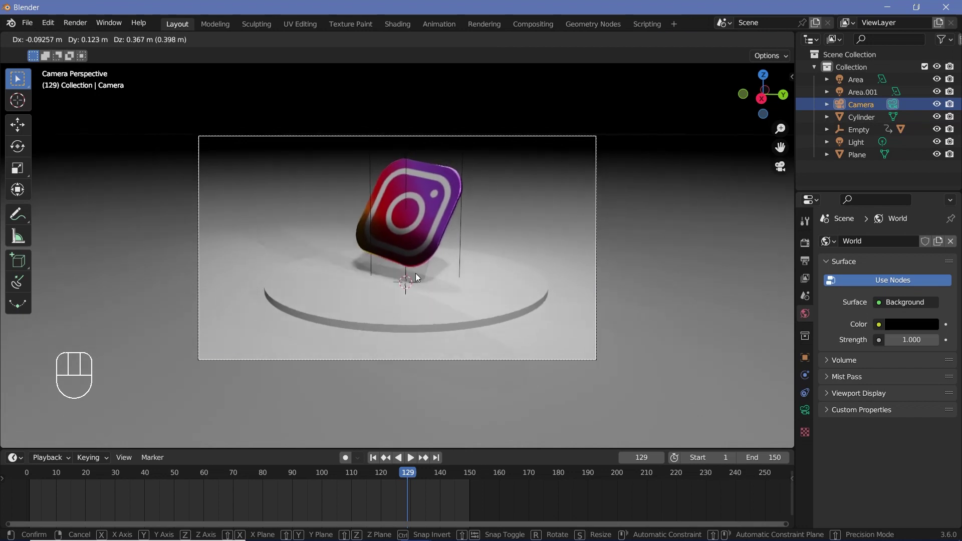
{"action": "left_click", "coordinate": [416, 273]}
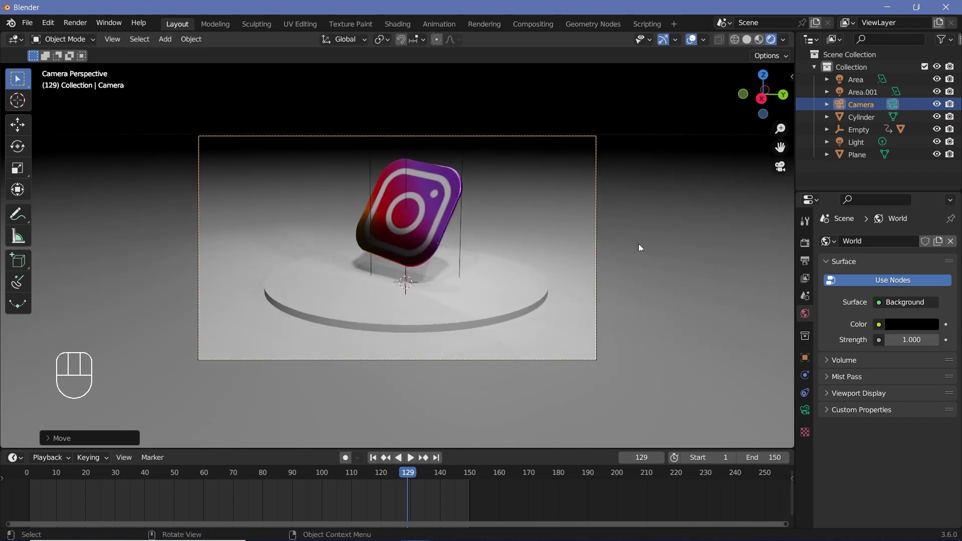
- Enable camera Passepartout and the Center composition guide
{"action": "left_click", "coordinate": [805, 410]}
{"action": "left_click", "coordinate": [831, 463]}
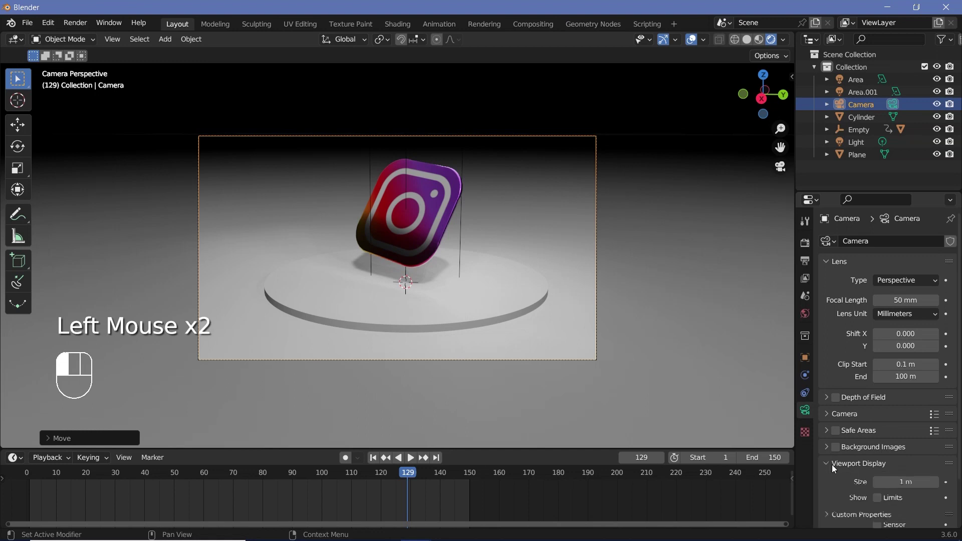
{"action": "scroll", "coordinate": [841, 469], "scroll_direction": "down", "scroll_amount": 2}
{"action": "left_click", "coordinate": [877, 484]}
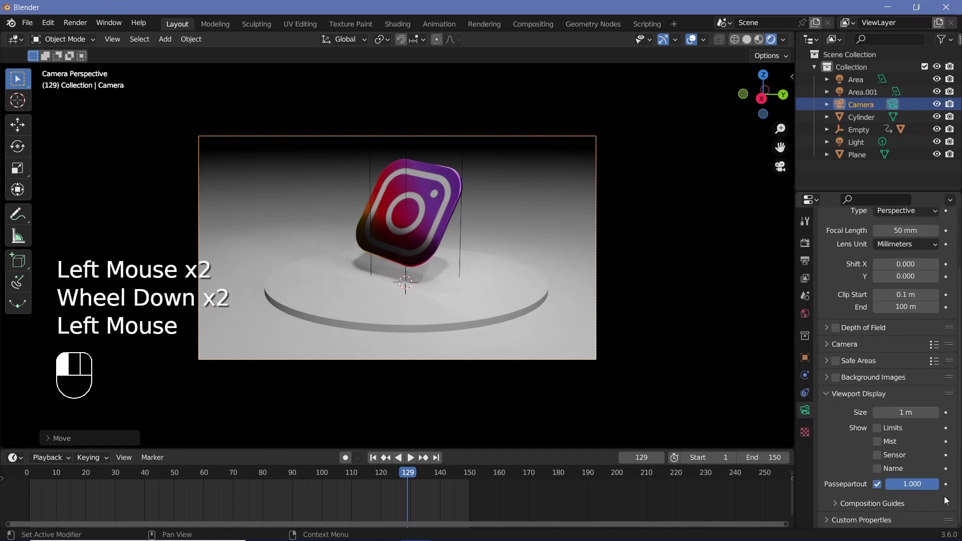
{"action": "left_click", "coordinate": [841, 504]}
{"action": "scroll", "coordinate": [873, 454], "scroll_direction": "down", "scroll_amount": 2}
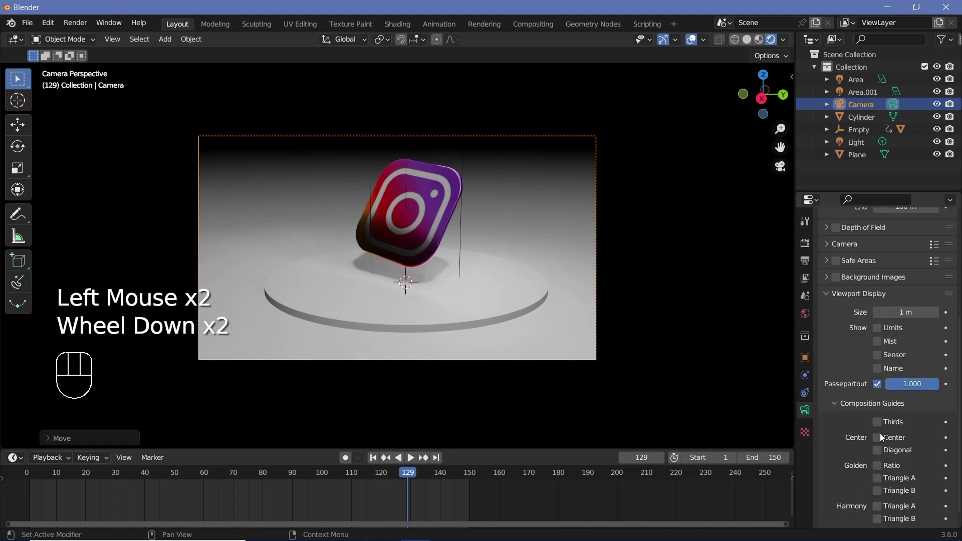
{"action": "left_click", "coordinate": [879, 438]}
- Lock the camera to the view and orbit to centre the logo above the pedestal
{"action": "middle_click_drag", "start_coordinate": [491, 295], "coordinate": [418, 288], "text": "shift"}
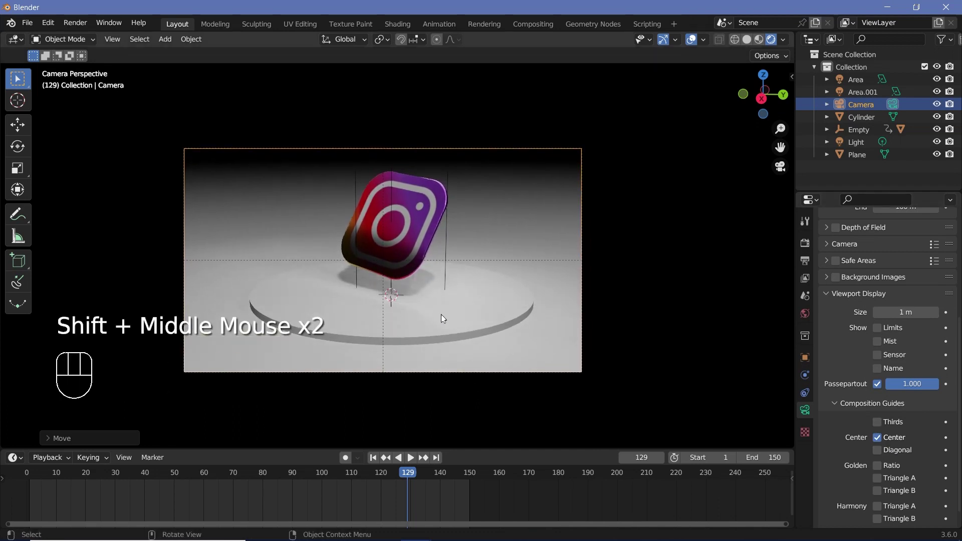
{"action": "key", "text": "g"}
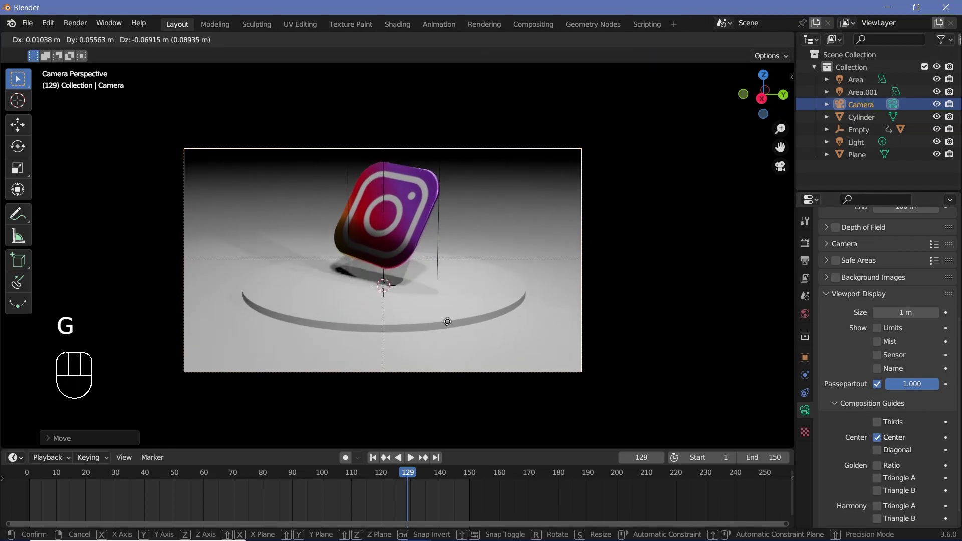
{"action": "left_click", "coordinate": [547, 317]}
{"action": "key", "text": "n"}
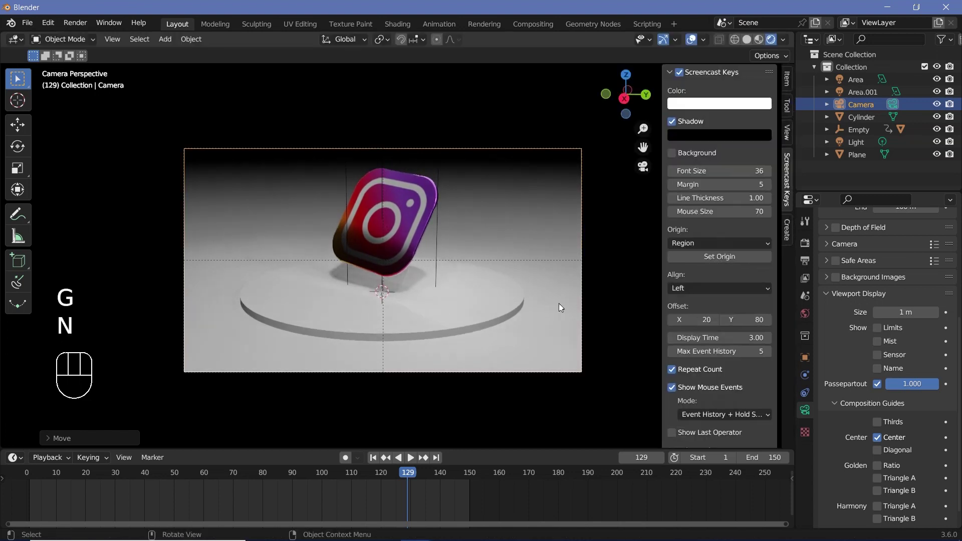
{"action": "left_click", "coordinate": [788, 133]}
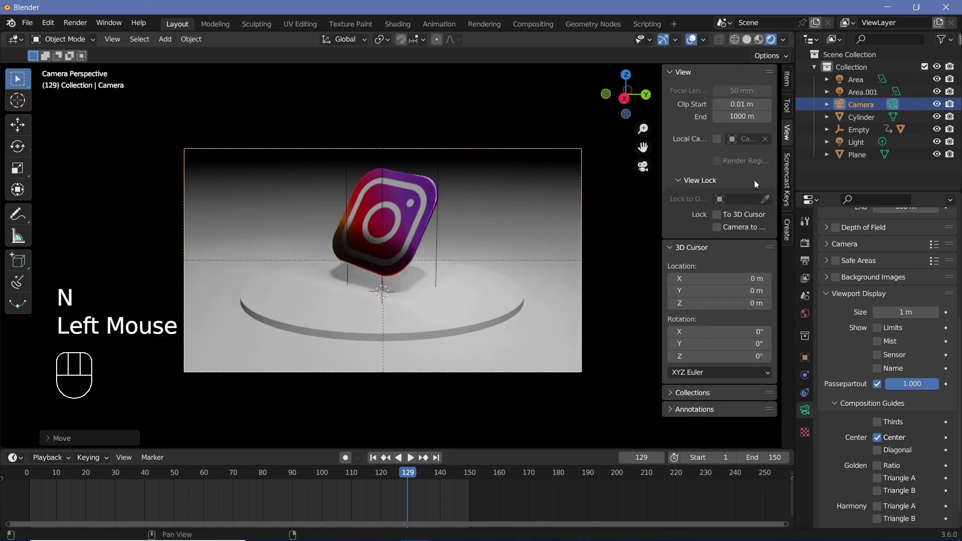
{"action": "left_click", "coordinate": [716, 231]}
{"action": "key", "text": "n"}
{"action": "middle_click_drag", "start_coordinate": [453, 276], "coordinate": [465, 310]}
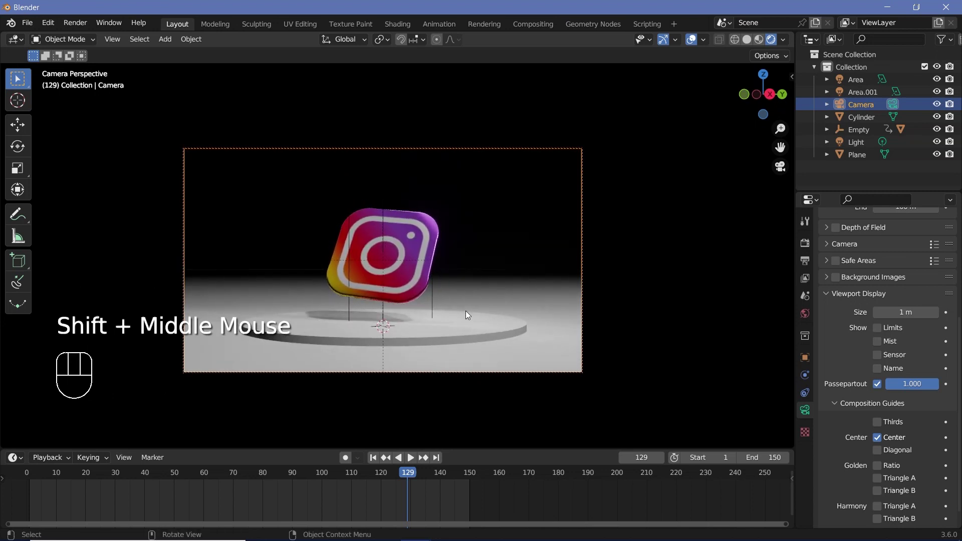
- Play the spin animation and stop it at frame 138
{"action": "key", "text": "space"}
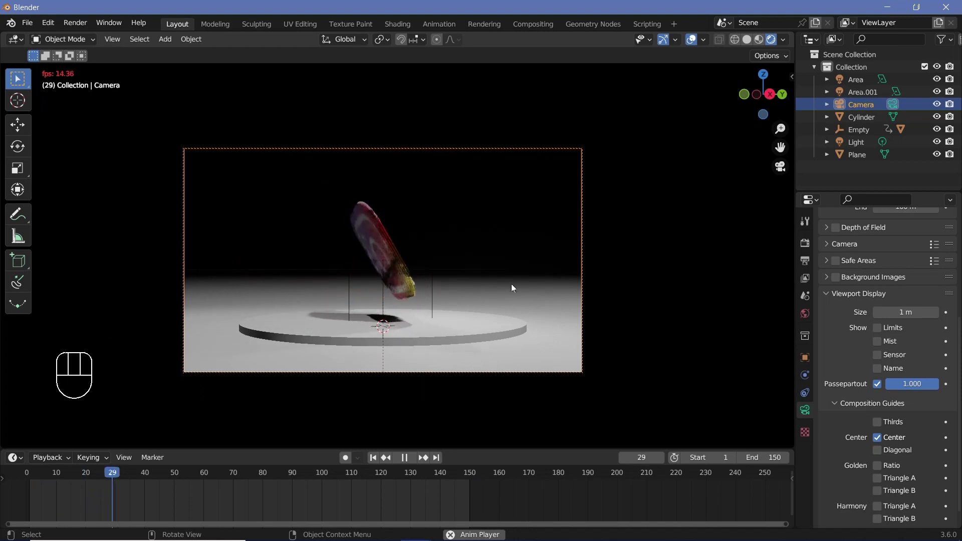
{"action": "key", "text": "space"}
{"action": "key", "text": "space"}
{"action": "key", "text": "space"}
{"action": "key", "text": "space"}
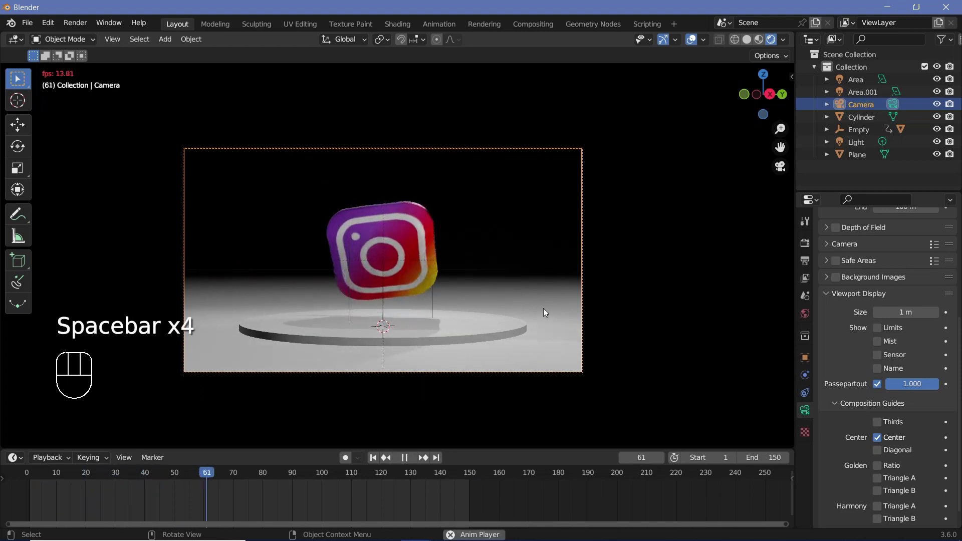
{"action": "key", "text": "space"}
{"action": "key", "text": "space"}
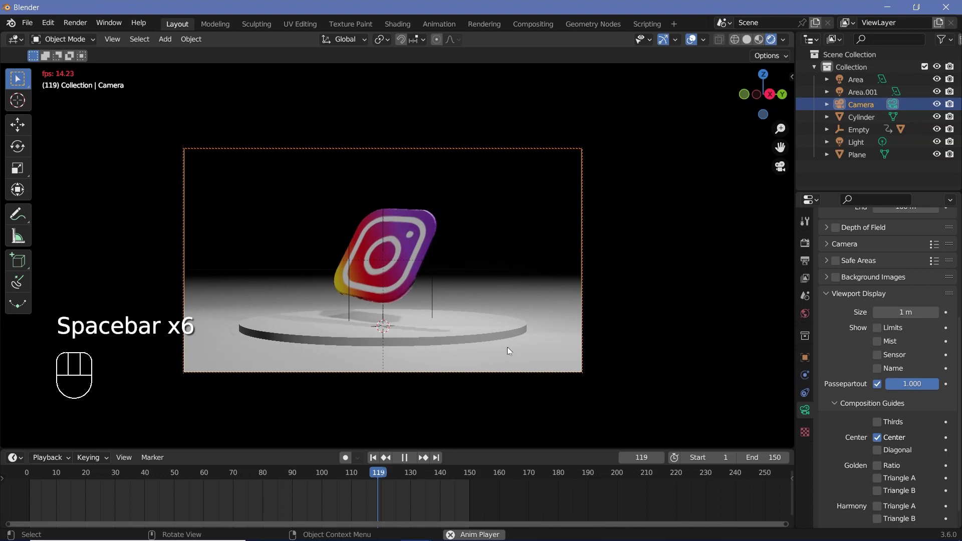
{"action": "key", "text": "space"}
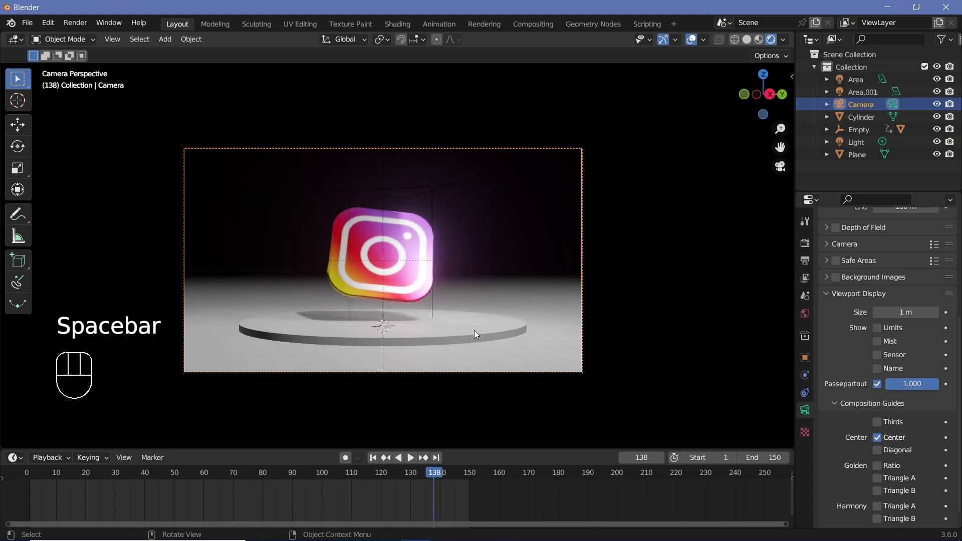
- Give the ground plane a new Material.001 with Metallic 1.000 and Roughness 0.200
{"action": "left_click", "coordinate": [474, 330]}
{"action": "left_click", "coordinate": [527, 351]}
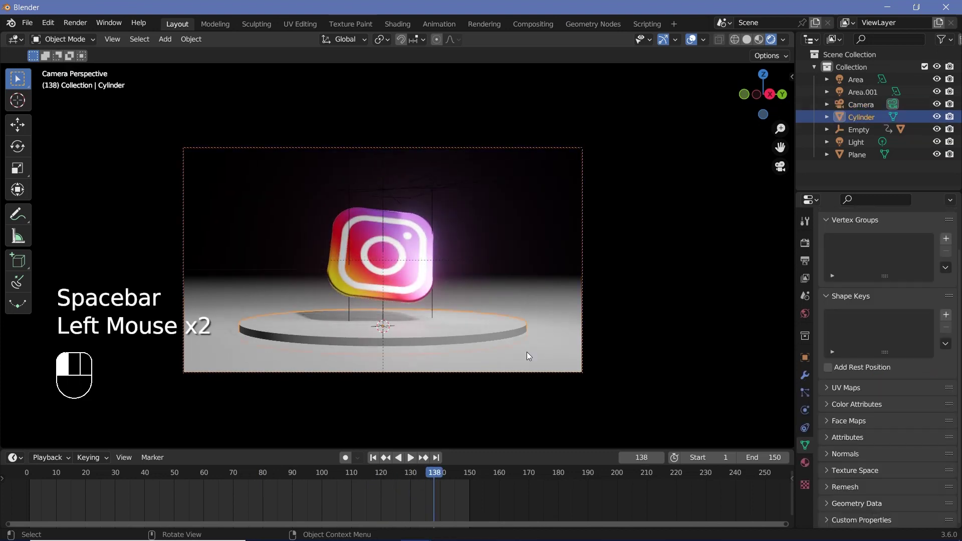
{"action": "left_click", "coordinate": [805, 462]}
{"action": "left_click", "coordinate": [884, 293]}
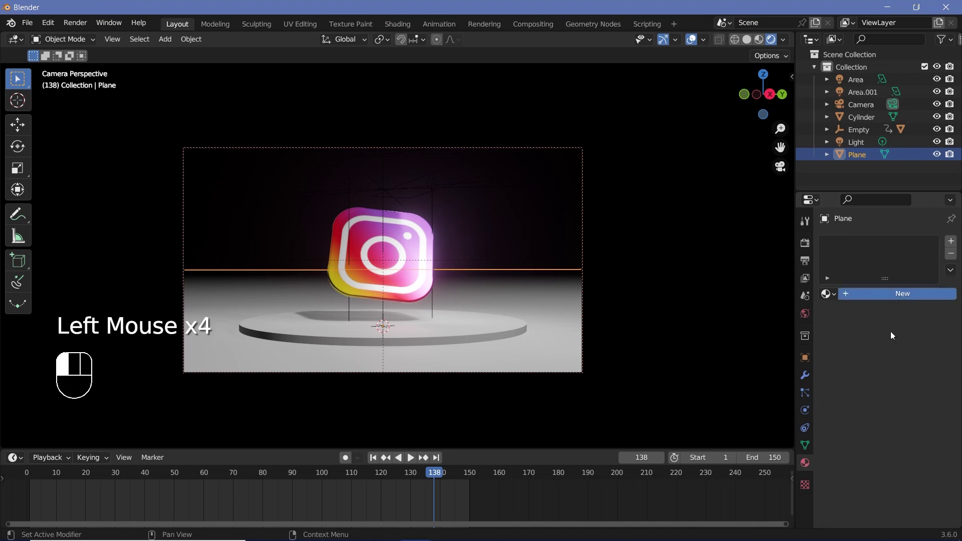
{"action": "scroll", "coordinate": [831, 415], "scroll_direction": "down", "scroll_amount": 2}
{"action": "left_click", "coordinate": [831, 415]}
{"action": "mouse_move", "coordinate": [897, 462]}
{"action": "left_mouse_down"}
{"action": "mouse_move", "coordinate": [937, 462]}
{"action": "mouse_move", "coordinate": [897, 450]}
{"action": "left_mouse_up"}
{"action": "scroll", "coordinate": [890, 472], "scroll_direction": "down", "scroll_amount": 1}
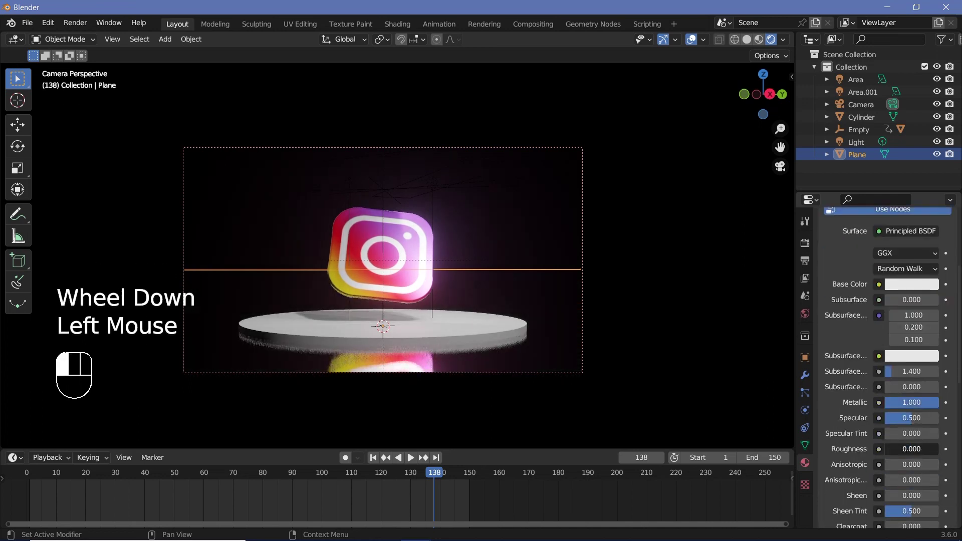
{"action": "key", "text": "space"}
{"action": "key", "text": "space"}
{"action": "key", "text": "space"}
{"action": "key", "text": "space"}
{"action": "key", "text": "space"}
{"action": "key", "text": "space"}
{"action": "left_click", "coordinate": [494, 333]}
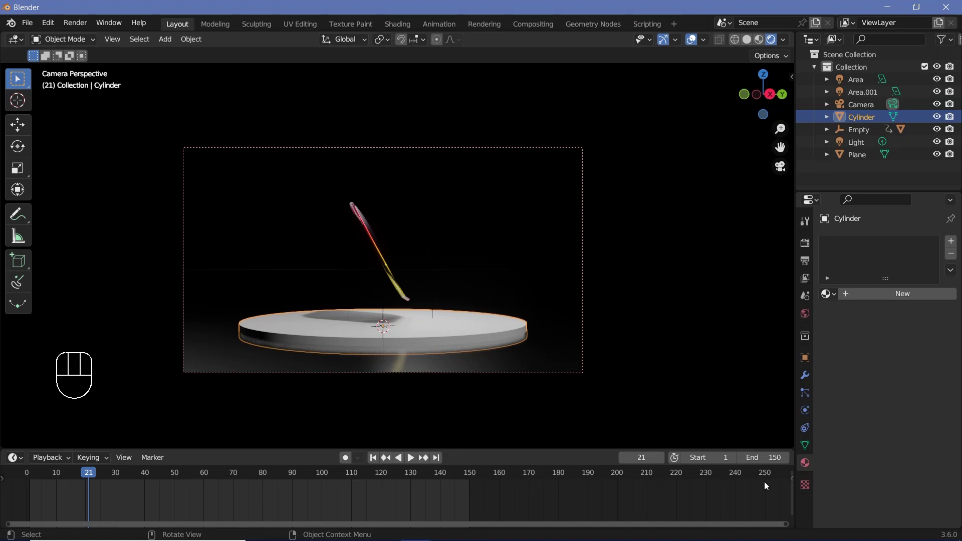
- Split the viewport and turn the lower area into a Shader Editor
{"action": "left_click_drag", "start_coordinate": [597, 449], "coordinate": [601, 476]}
{"action": "left_click_drag", "start_coordinate": [790, 475], "coordinate": [736, 312]}
{"action": "left_click", "coordinate": [16, 321]}
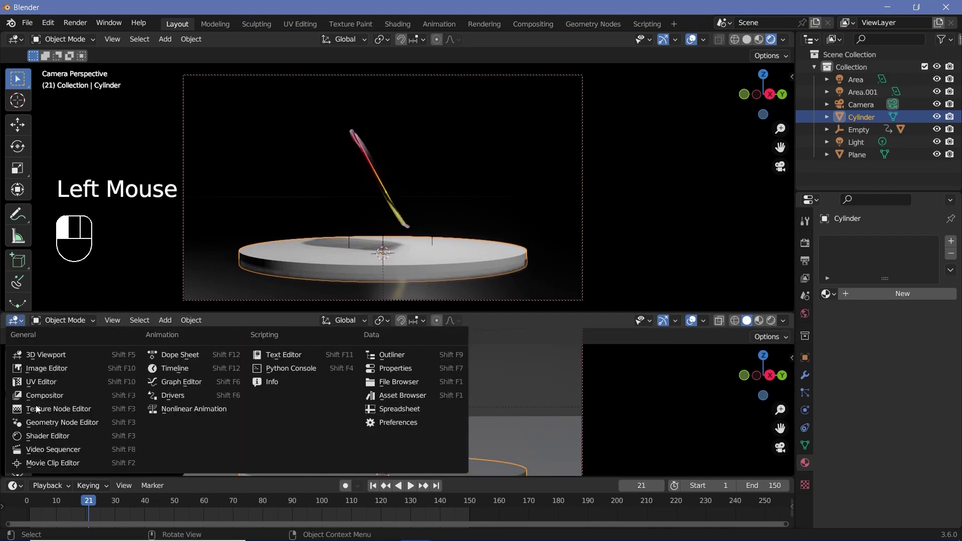
{"action": "left_click", "coordinate": [50, 437]}
- Create a new material for the pedestal cylinder and set Metallic to 1
{"action": "left_click", "coordinate": [421, 321]}
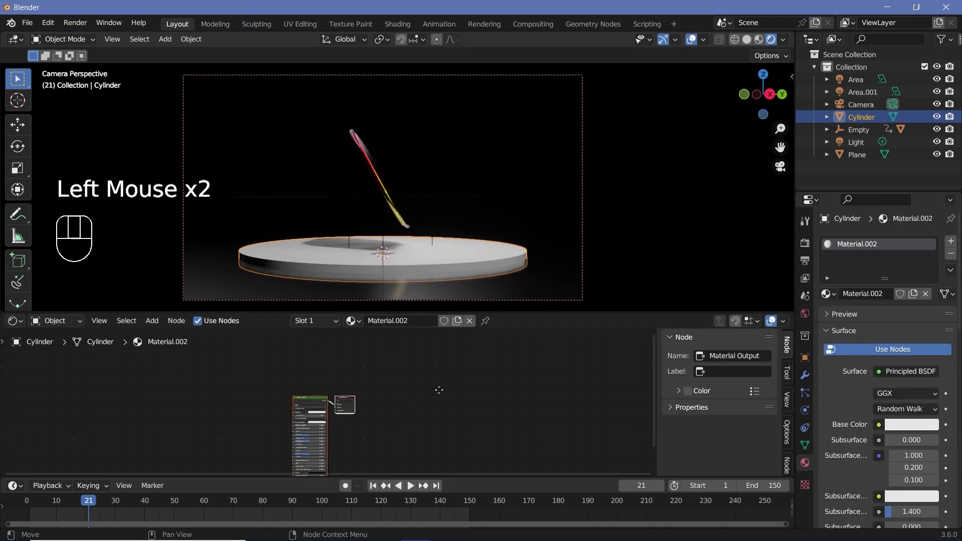
{"action": "scroll", "coordinate": [490, 380], "scroll_direction": "up", "scroll_amount": 6}
{"action": "left_click_drag", "start_coordinate": [464, 416], "coordinate": [526, 416]}
{"action": "middle_click_drag", "start_coordinate": [526, 416], "coordinate": [551, 407]}
{"action": "scroll", "coordinate": [551, 407], "scroll_direction": "up", "scroll_amount": 2}
{"action": "left_click", "coordinate": [503, 429]}
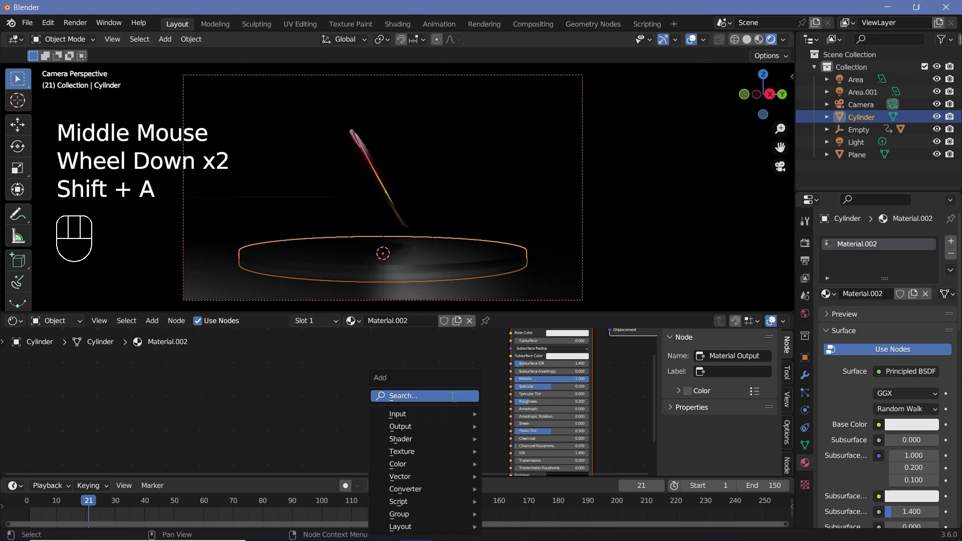
- Add a Wave Texture node and give it coordinate and mapping nodes with Ctrl+T
{"action": "left_click", "coordinate": [452, 396]}
{"action": "type", "text": "wave"}
{"action": "key", "text": "Return"}
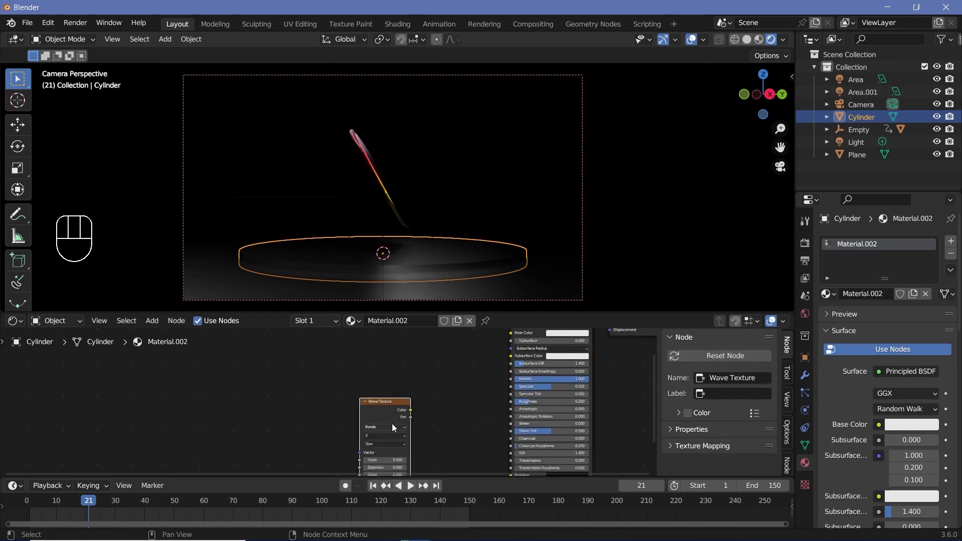
{"action": "middle_click_drag", "start_coordinate": [391, 423], "coordinate": [444, 396]}
{"action": "left_click", "coordinate": [437, 386]}
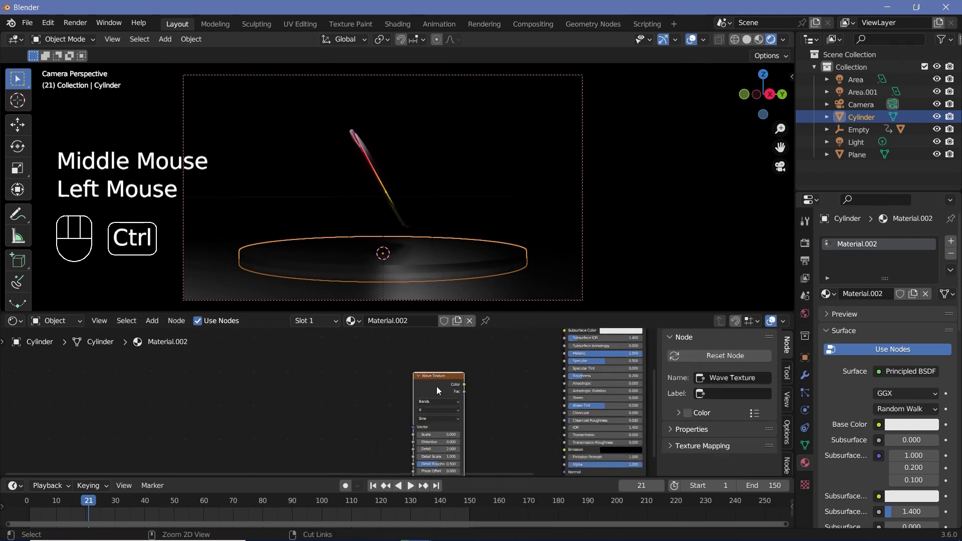
{"action": "key", "text": "ctrl+t"}
{"action": "middle_click_drag", "start_coordinate": [371, 365], "coordinate": [386, 343]}
{"action": "scroll", "coordinate": [333, 405], "scroll_direction": "up", "scroll_amount": 3}
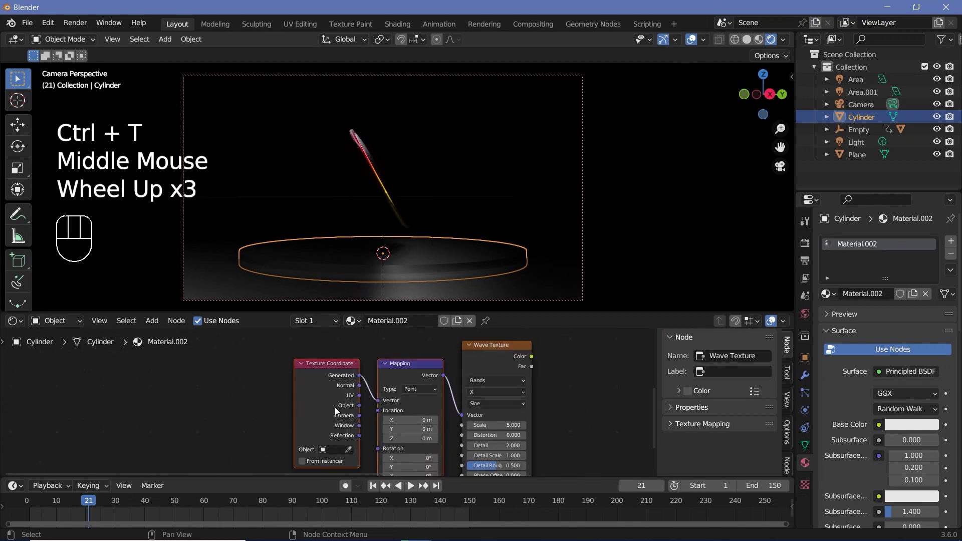
- Feed Object coordinates into the Mapping node and set the wave to Rings along Z
{"action": "left_click_drag", "start_coordinate": [359, 405], "coordinate": [374, 400]}
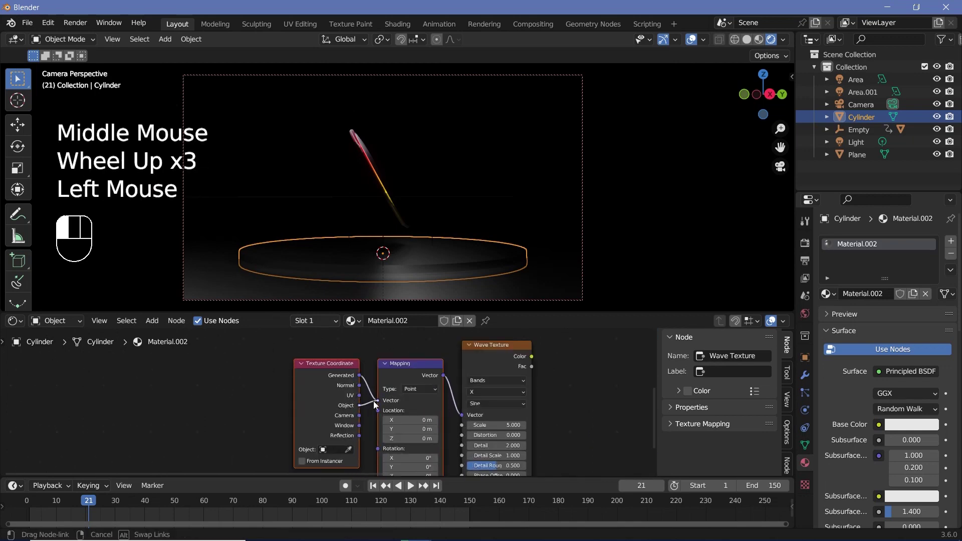
{"action": "middle_click_drag", "start_coordinate": [374, 401], "coordinate": [305, 398]}
{"action": "scroll", "coordinate": [440, 392], "scroll_direction": "up", "scroll_amount": 1}
{"action": "left_click", "coordinate": [437, 377]}
{"action": "left_click", "coordinate": [424, 399]}
{"action": "left_click", "coordinate": [443, 389]}
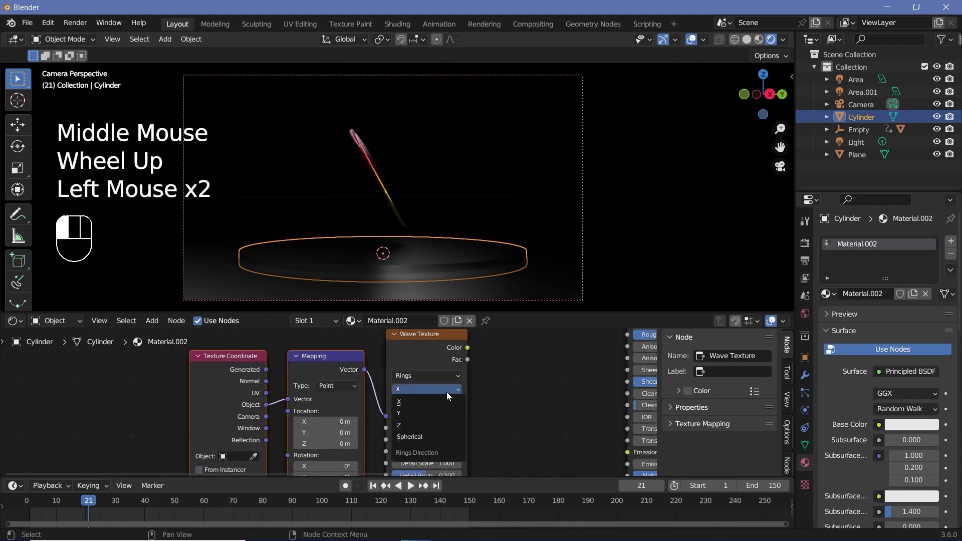
{"action": "left_click", "coordinate": [421, 424]}
- Connect the Wave Texture's Color to the shader's Emission input
{"action": "scroll", "coordinate": [510, 399], "scroll_direction": "down", "scroll_amount": 2}
{"action": "middle_click_drag", "start_coordinate": [479, 362], "coordinate": [373, 352]}
{"action": "left_click_drag", "start_coordinate": [372, 349], "coordinate": [508, 434]}
{"action": "left_click", "coordinate": [276, 358]}
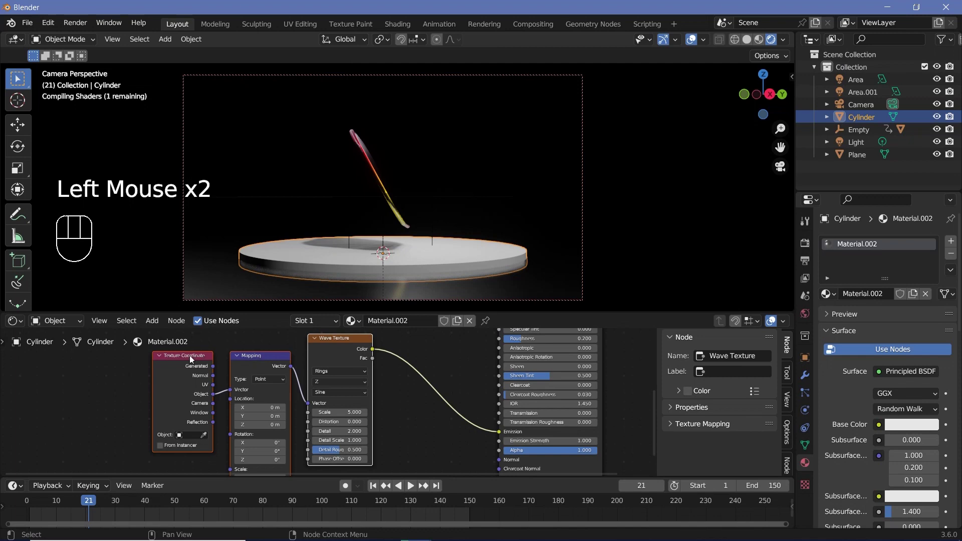
- Insert a Color Ramp between wave and shader, moving the black stop to thin the rings
{"action": "key", "text": "shift+a"}
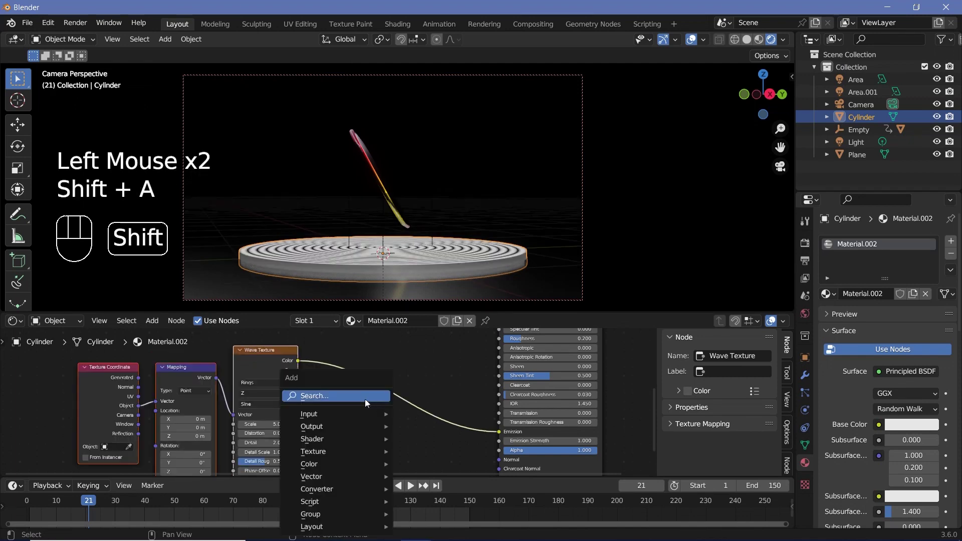
{"action": "left_click", "coordinate": [347, 395]}
{"action": "type", "text": "color"}
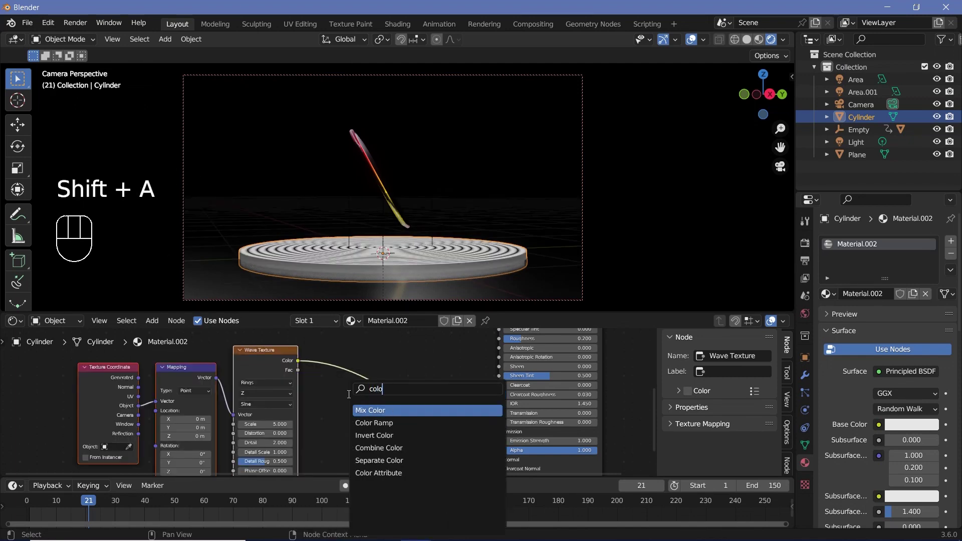
{"action": "left_click", "coordinate": [386, 422]}
{"action": "scroll", "coordinate": [324, 404], "scroll_direction": "up", "scroll_amount": 2}
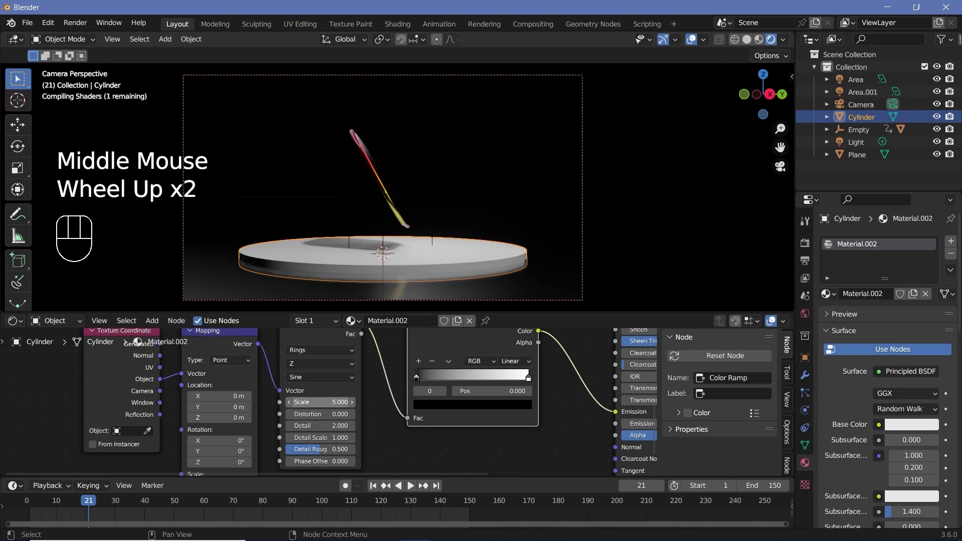
{"action": "left_click_drag", "start_coordinate": [417, 377], "coordinate": [522, 380]}
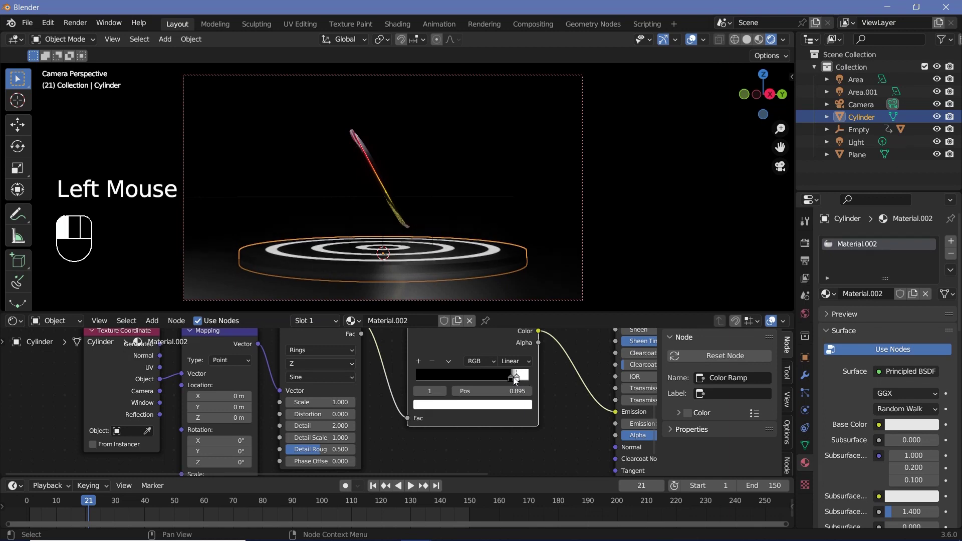
{"action": "scroll", "coordinate": [476, 273], "scroll_direction": "up", "scroll_amount": 1}
{"action": "scroll", "coordinate": [476, 273], "scroll_direction": "down", "scroll_amount": 3}
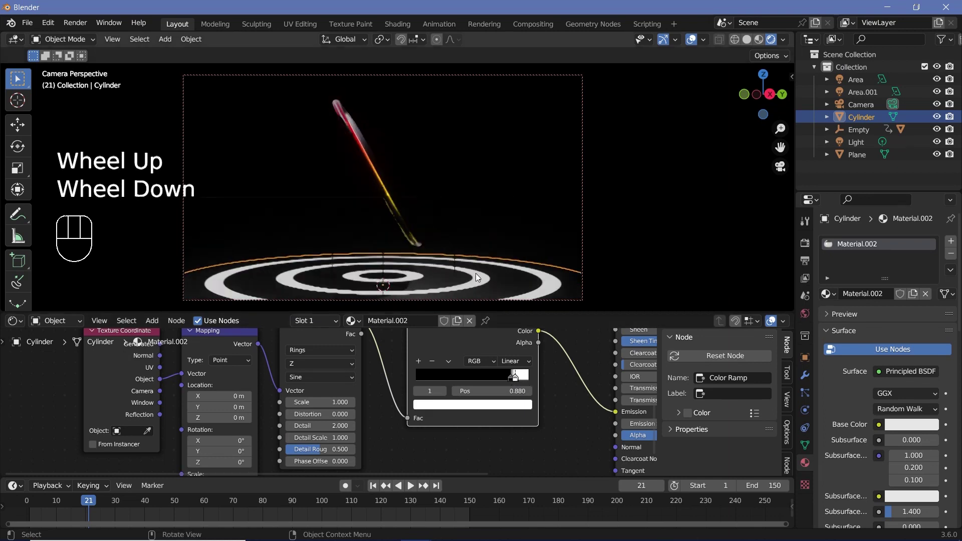
- Lock the camera to the viewport view from the sidebar
{"action": "key", "text": "n"}
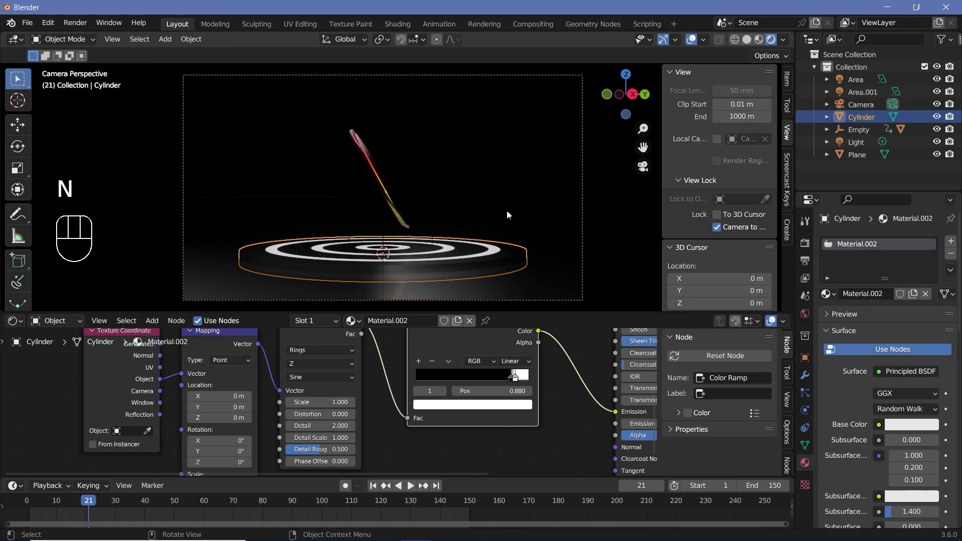
{"action": "left_click", "coordinate": [717, 228]}
{"action": "key", "text": "n"}
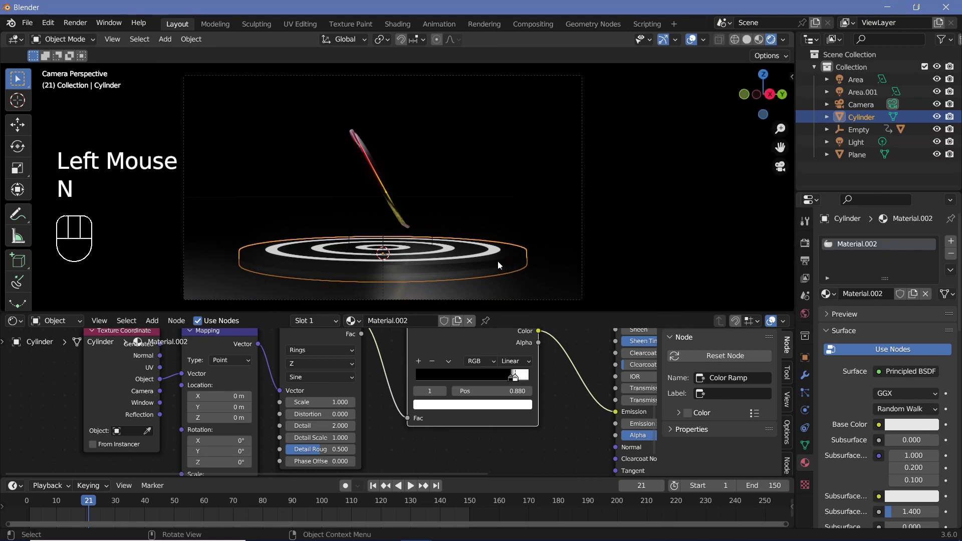
{"action": "scroll", "coordinate": [494, 258], "scroll_direction": "up", "scroll_amount": 3}
{"action": "scroll", "coordinate": [493, 258], "scroll_direction": "down", "scroll_amount": 3}
{"action": "scroll", "coordinate": [489, 255], "scroll_direction": "up", "scroll_amount": 2}
{"action": "scroll", "coordinate": [489, 254], "scroll_direction": "up", "scroll_amount": 1}
{"action": "scroll", "coordinate": [489, 255], "scroll_direction": "down", "scroll_amount": 3}
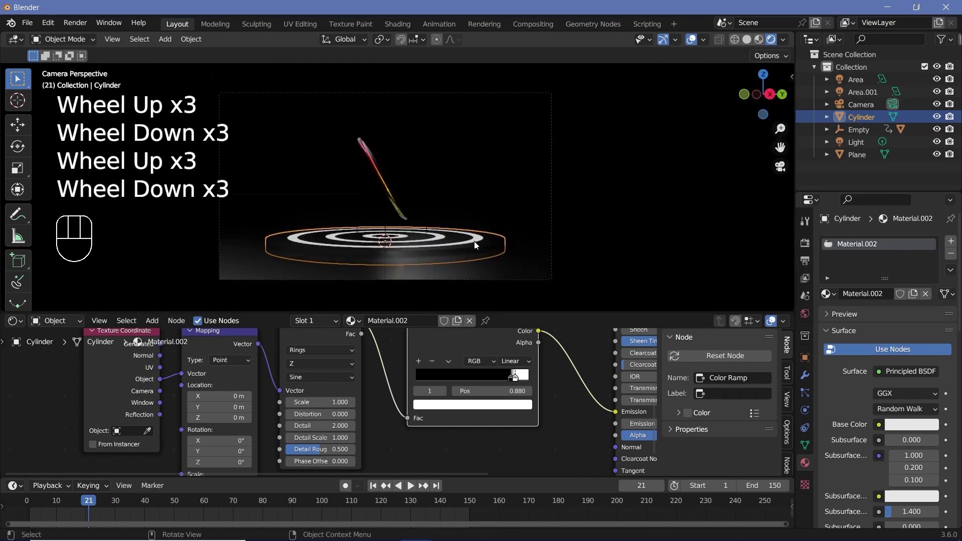
- Raise the shader's Emission Strength to 10
{"action": "middle_click_drag", "start_coordinate": [666, 434], "coordinate": [500, 443]}
{"action": "left_click_drag", "start_coordinate": [501, 432], "coordinate": [541, 433]}
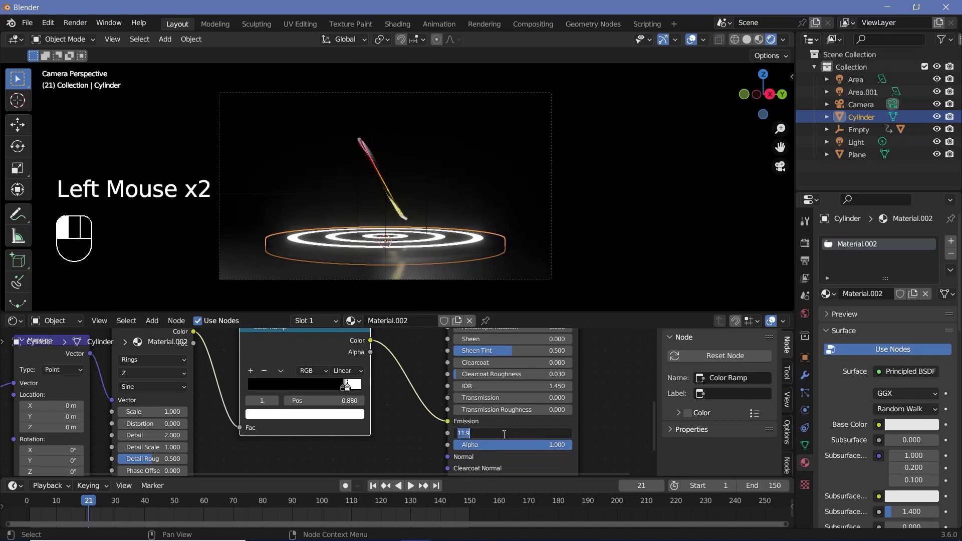
{"action": "key", "text": "Return"}
{"action": "scroll", "coordinate": [326, 401], "scroll_direction": "up", "scroll_amount": 1}
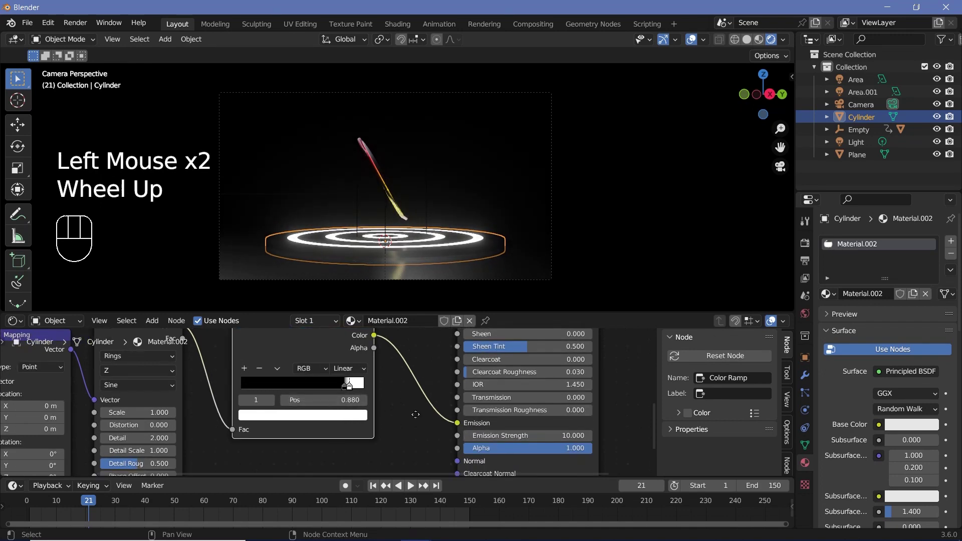
- Tint the Color Ramp's white stop pink-magenta
{"action": "middle_click_drag", "start_coordinate": [326, 400], "coordinate": [361, 406]}
{"action": "scroll", "coordinate": [361, 406], "scroll_direction": "up", "scroll_amount": 2}
{"action": "left_click", "coordinate": [441, 432]}
{"action": "left_click_drag", "start_coordinate": [378, 266], "coordinate": [421, 286], "text": "ctrl"}
- Enlarge the node editor and switch its shader type from Object to World
{"action": "scroll", "coordinate": [459, 391], "scroll_direction": "down", "scroll_amount": 2, "text": "ctrl"}
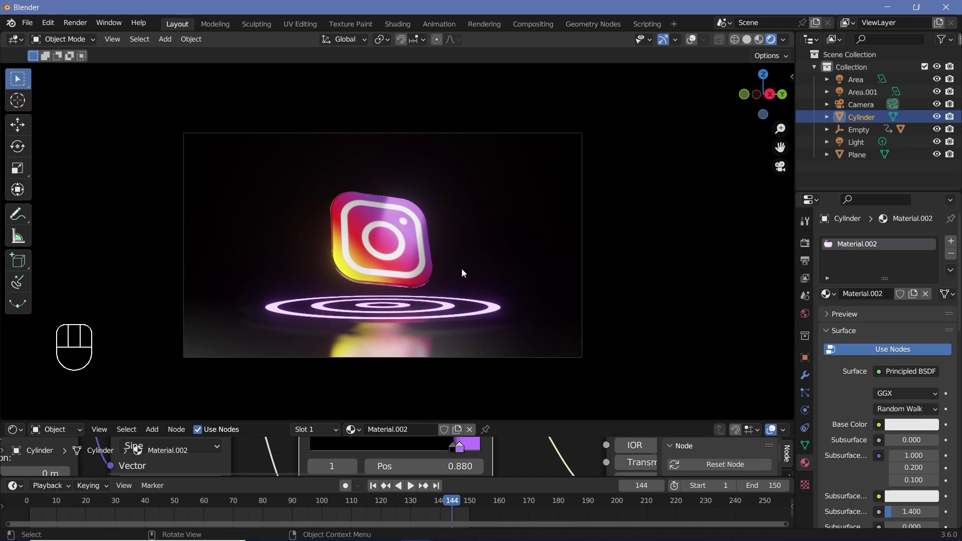
{"action": "left_click_drag", "start_coordinate": [142, 422], "coordinate": [142, 319]}
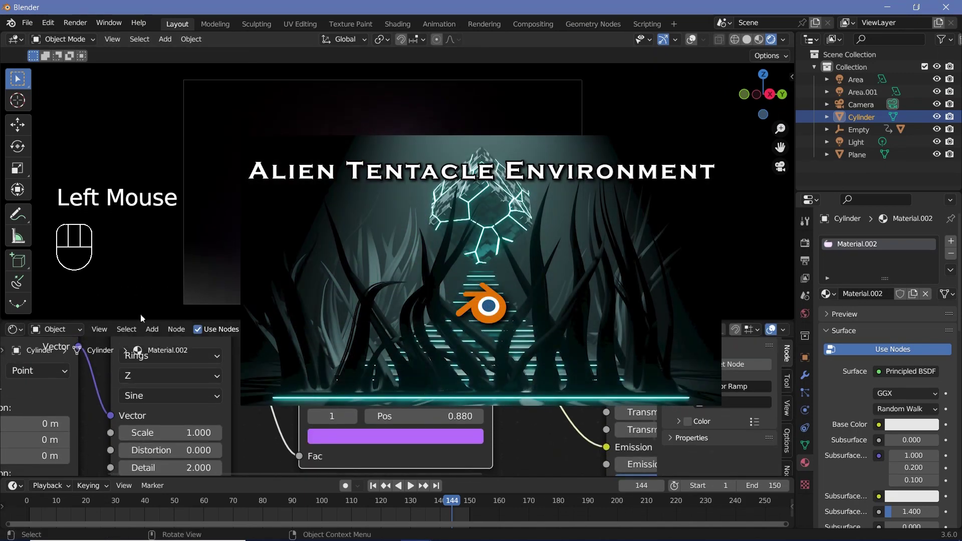
{"action": "left_click", "coordinate": [74, 329]}
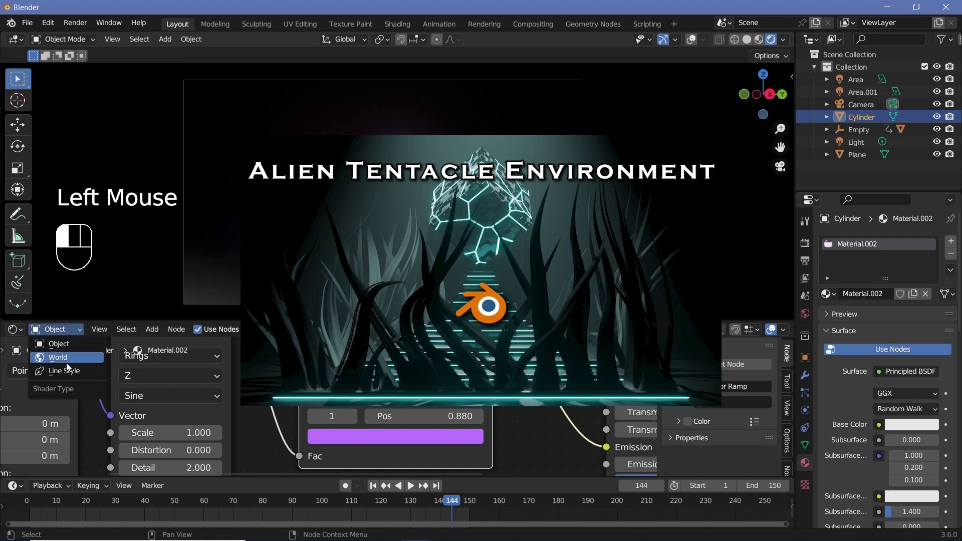
{"action": "left_click", "coordinate": [65, 357]}
{"action": "scroll", "coordinate": [421, 400], "scroll_direction": "down", "scroll_amount": 4}
{"action": "middle_click_drag", "start_coordinate": [420, 400], "coordinate": [398, 410]}
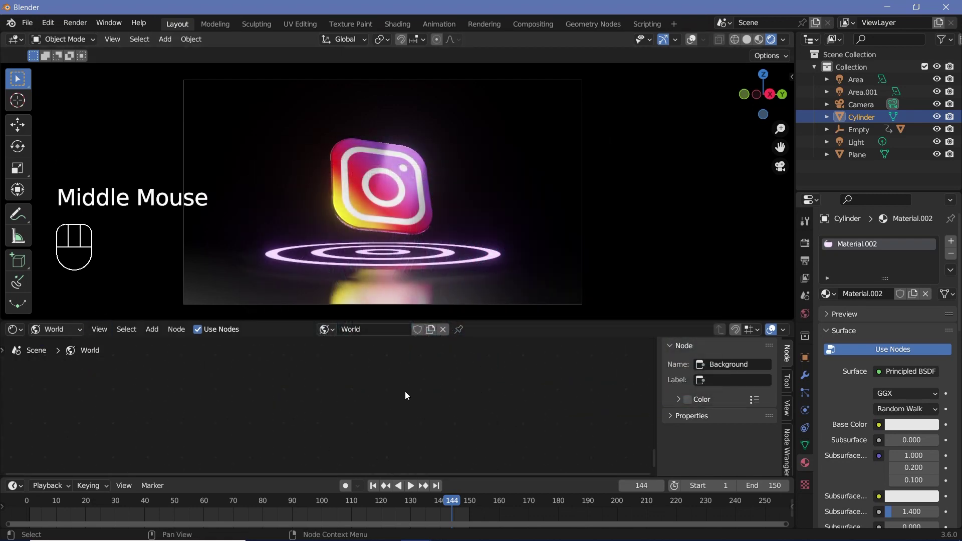
- Add a Volume Scatter node and connect it to the World Output's Volume input
{"action": "key", "text": "KP_Decimal"}
{"action": "mouse_move", "coordinate": [399, 398]}
{"action": "middle_mouse_down"}
{"action": "mouse_move", "coordinate": [385, 421]}
{"action": "mouse_move", "coordinate": [383, 398]}
{"action": "middle_mouse_up"}
{"action": "scroll", "coordinate": [384, 422], "scroll_direction": "up", "scroll_amount": 1}
{"action": "key", "text": "shift+a"}
{"action": "type", "text": "volume"}
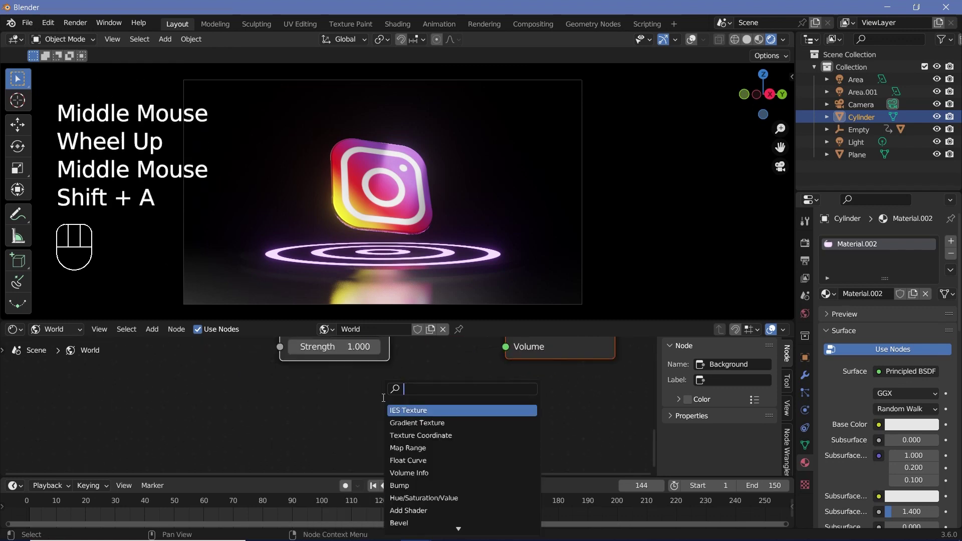
{"action": "left_click", "coordinate": [396, 422]}
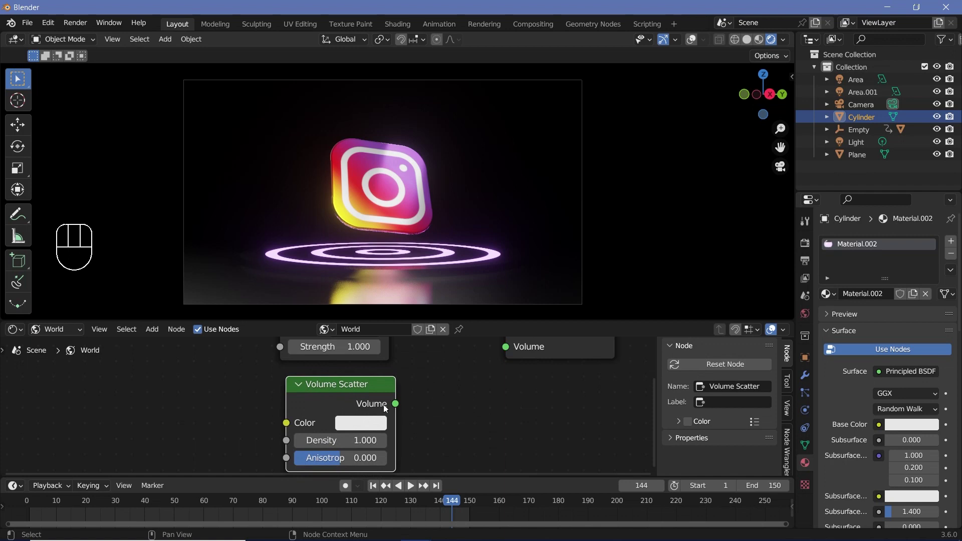
{"action": "left_click_drag", "start_coordinate": [394, 403], "coordinate": [503, 399]}
{"action": "middle_click_drag", "start_coordinate": [504, 399], "coordinate": [548, 301]}
- Set the fog Density to 0.100 and the point light's Volume contribution to 0
{"action": "left_click", "coordinate": [412, 392]}
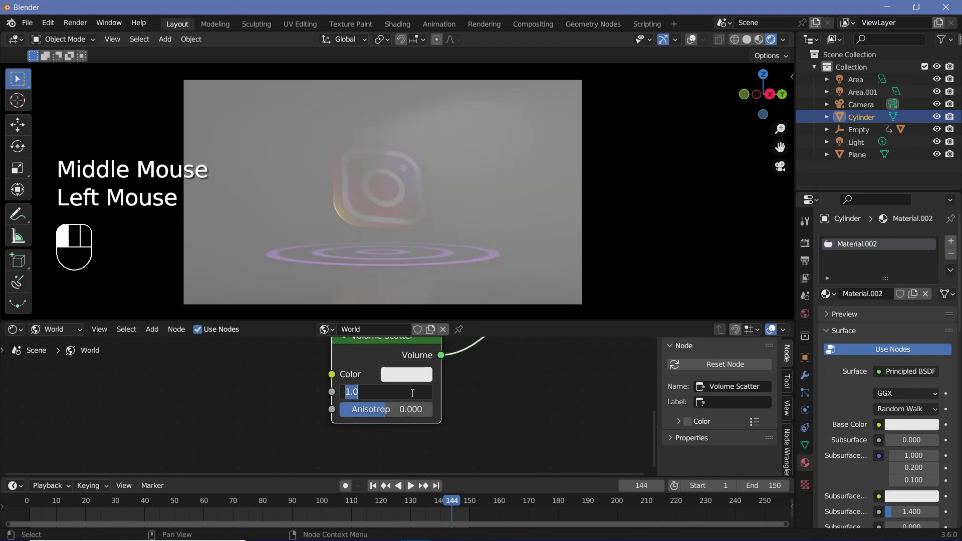
{"action": "key", "text": "Return"}
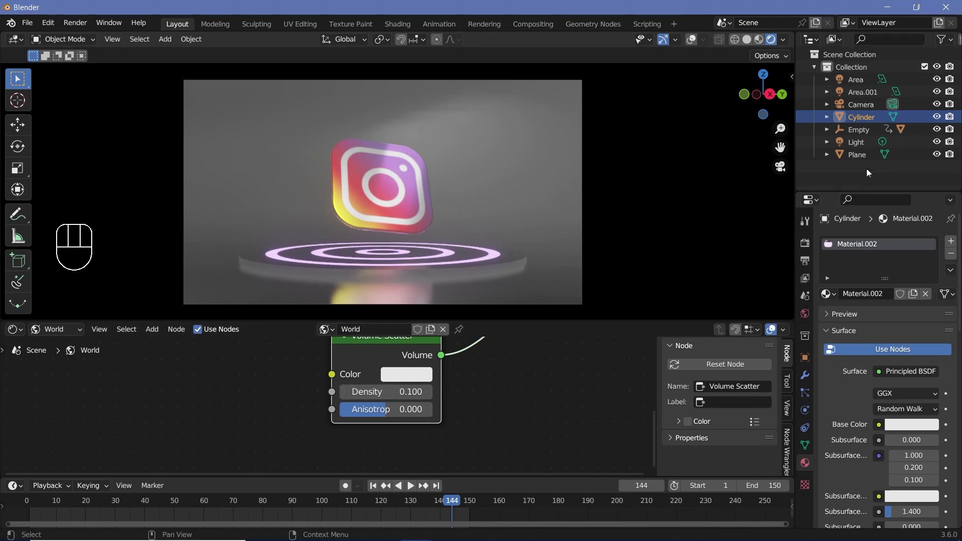
{"action": "left_click", "coordinate": [868, 144]}
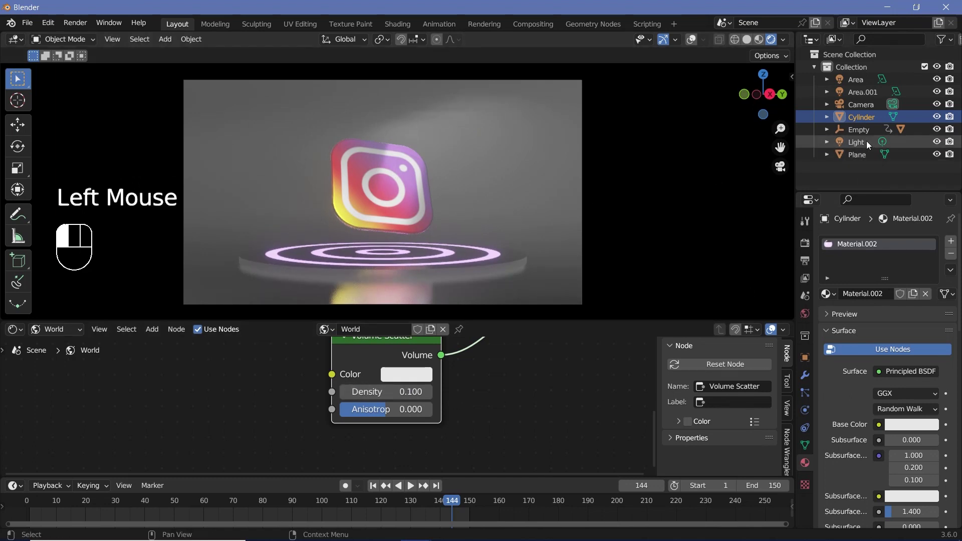
{"action": "left_click_drag", "start_coordinate": [900, 370], "coordinate": [846, 371]}
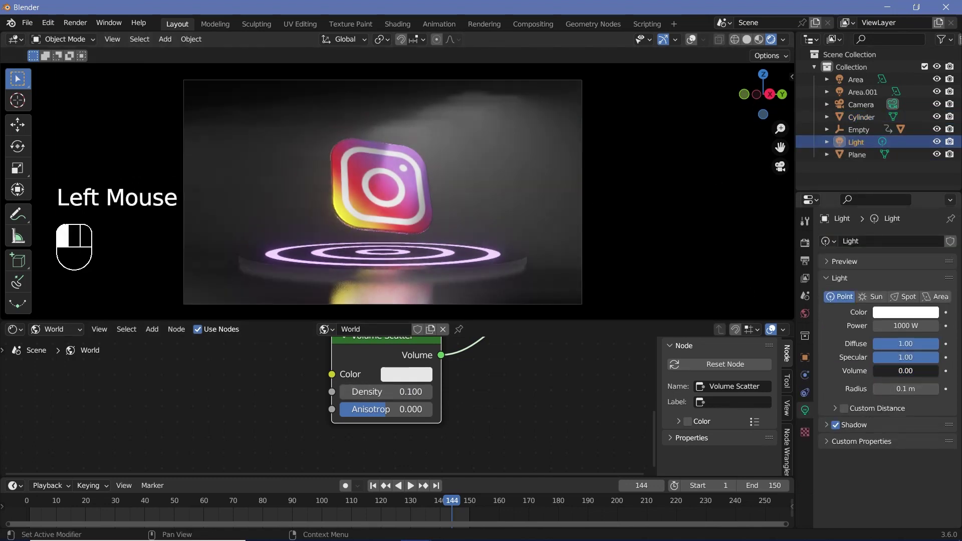
- Set the Area light's Volume contribution to 0 and select the second area light
{"action": "left_click", "coordinate": [860, 80]}
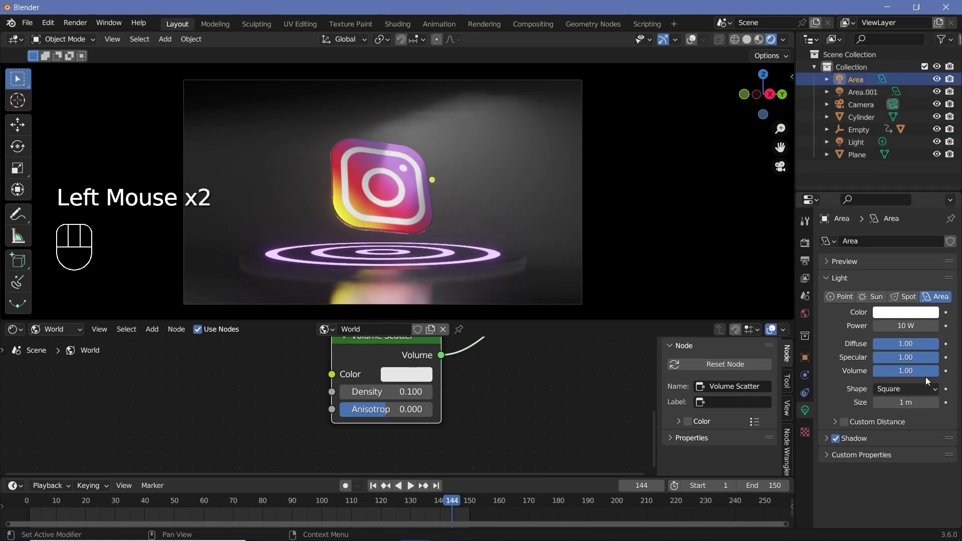
{"action": "left_click_drag", "start_coordinate": [901, 370], "coordinate": [846, 370]}
{"action": "left_click", "coordinate": [862, 91]}
{"action": "middle_click_drag", "start_coordinate": [390, 381], "coordinate": [390, 413]}
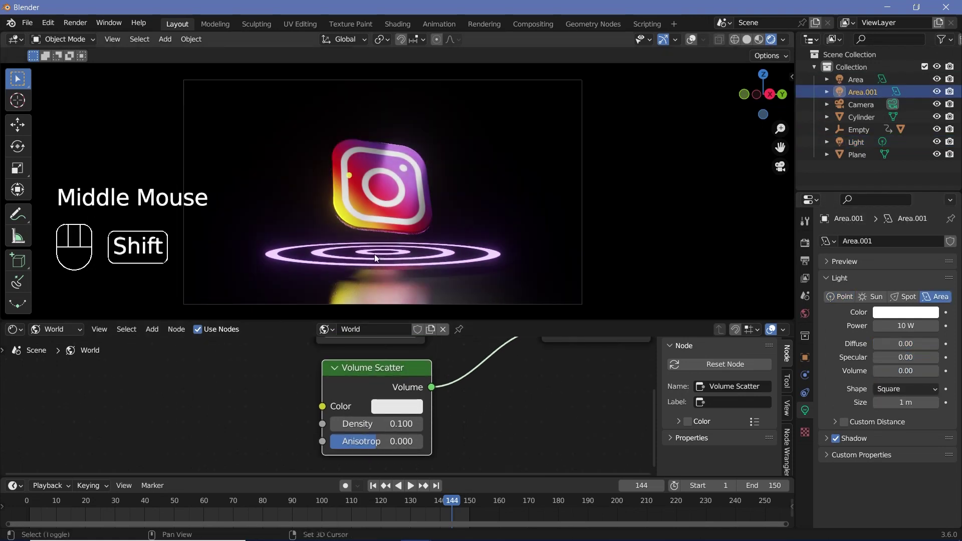
- Add a Spot light and raise it along Z above the icon
{"action": "key", "text": "shift+a"}
{"action": "mouse_move", "coordinate": [338, 413]}
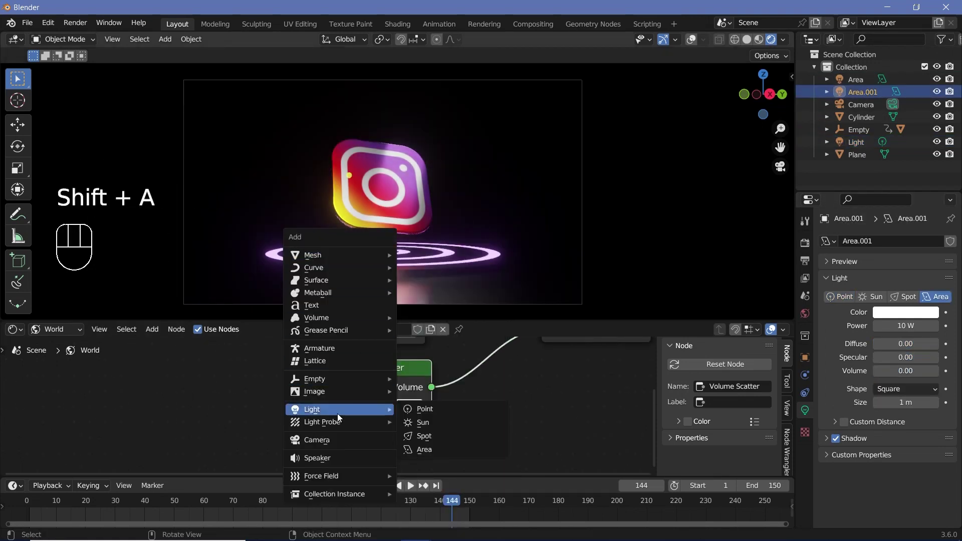
{"action": "left_click", "coordinate": [425, 434]}
{"action": "key", "text": "g"}
{"action": "key", "text": "z"}
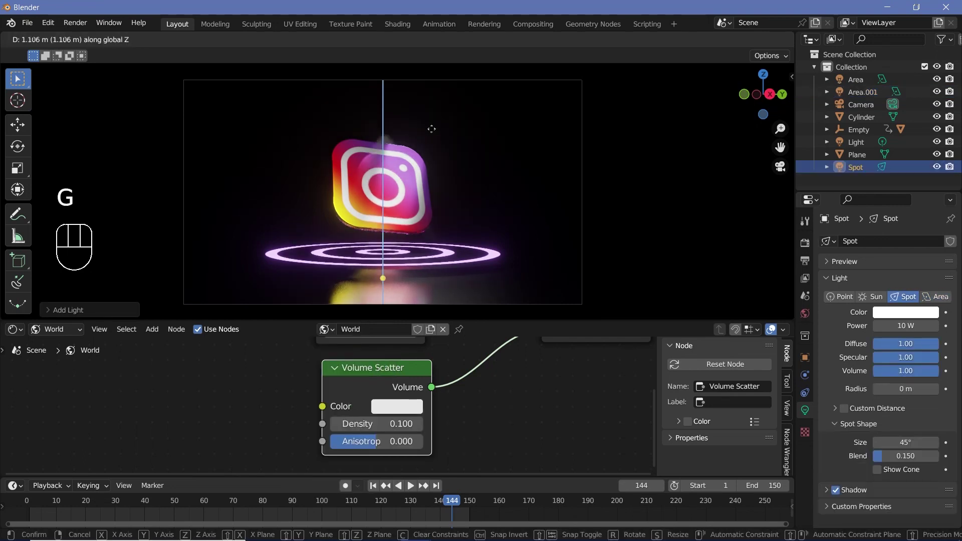
{"action": "left_click", "coordinate": [440, 57]}
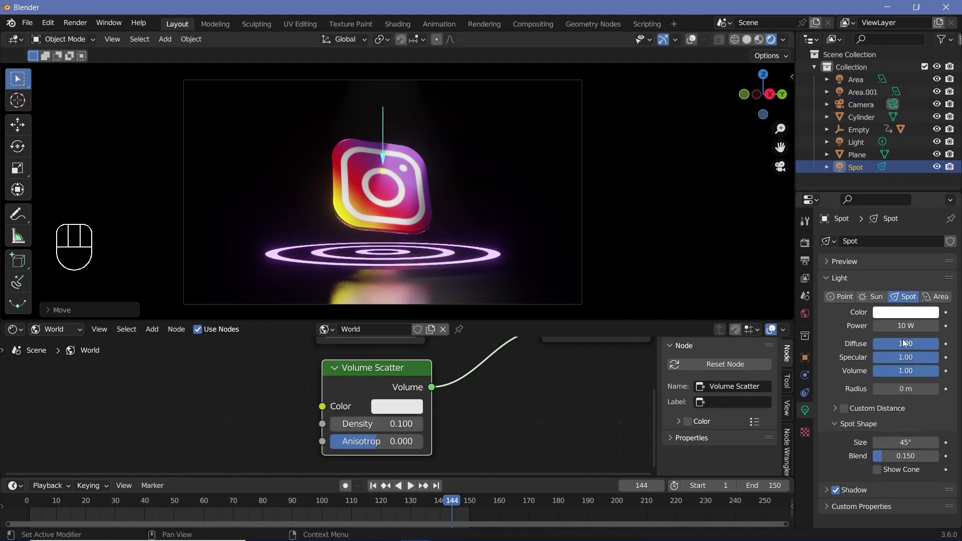
- Give the spot light 100 W power, full 1.0 blend and a 50° cone
{"action": "left_click", "coordinate": [901, 326]}
{"action": "type", "text": "0"}
{"action": "key", "text": "Return"}
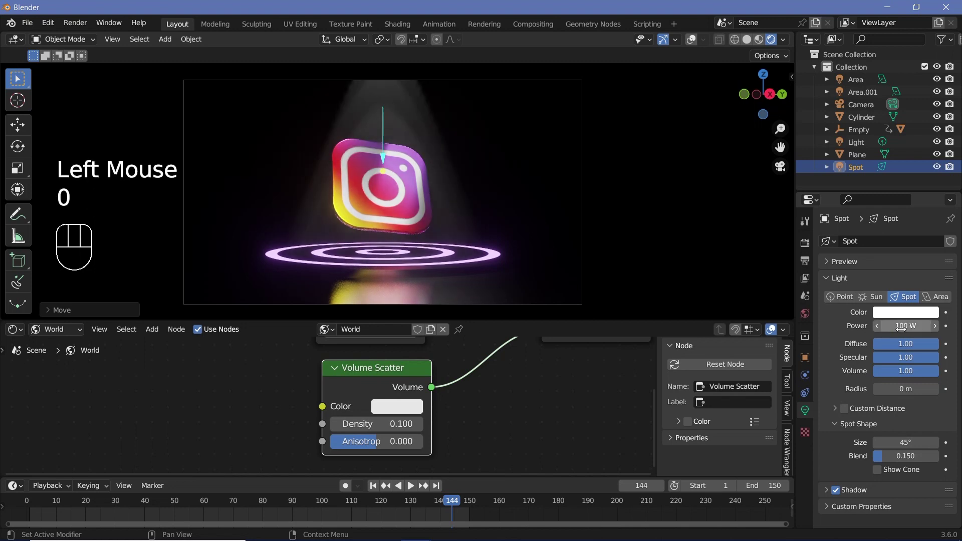
{"action": "left_click_drag", "start_coordinate": [895, 458], "coordinate": [919, 442]}
{"action": "left_click", "coordinate": [911, 435]}
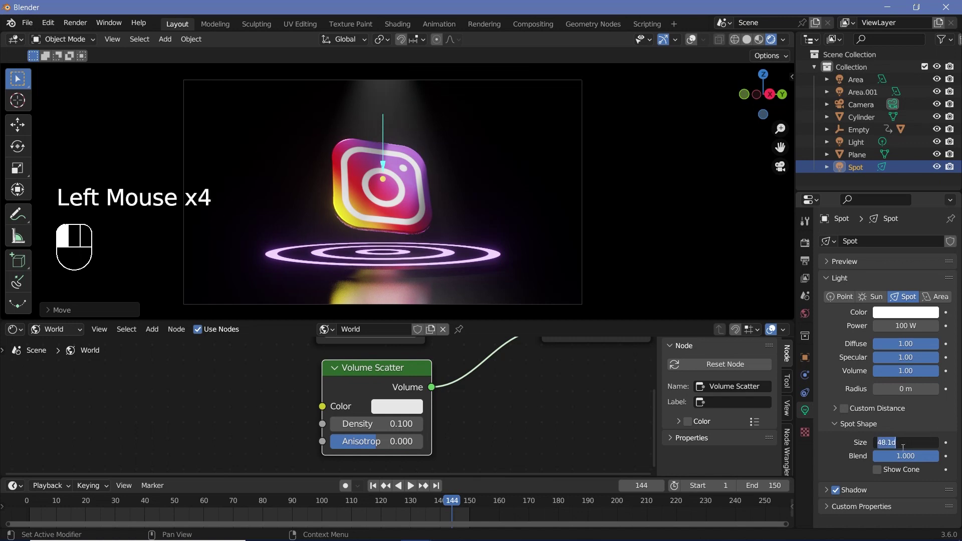
- Tint the spot light lilac purple and set its Diffuse to 0
{"action": "left_click", "coordinate": [886, 312]}
{"action": "left_click", "coordinate": [888, 193]}
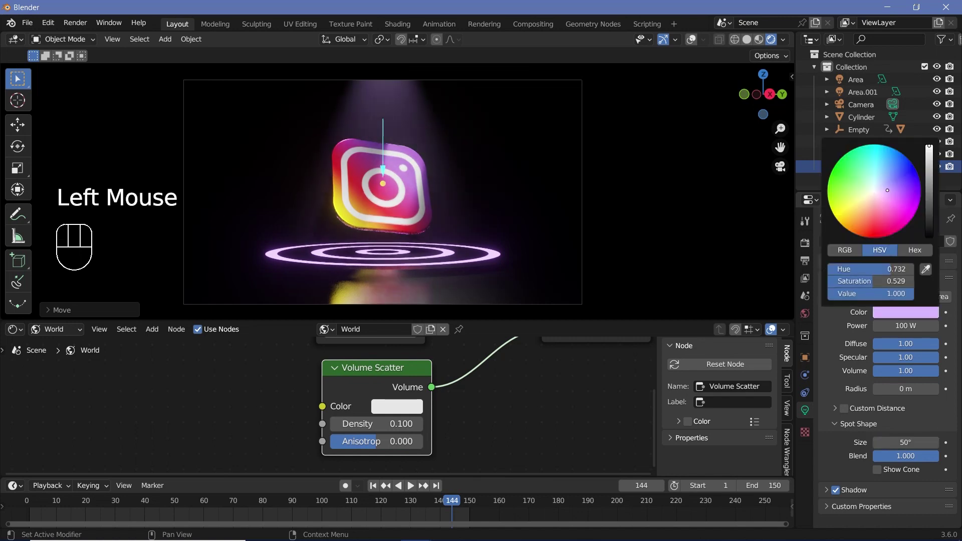
{"action": "left_click_drag", "start_coordinate": [887, 190], "coordinate": [886, 190]}
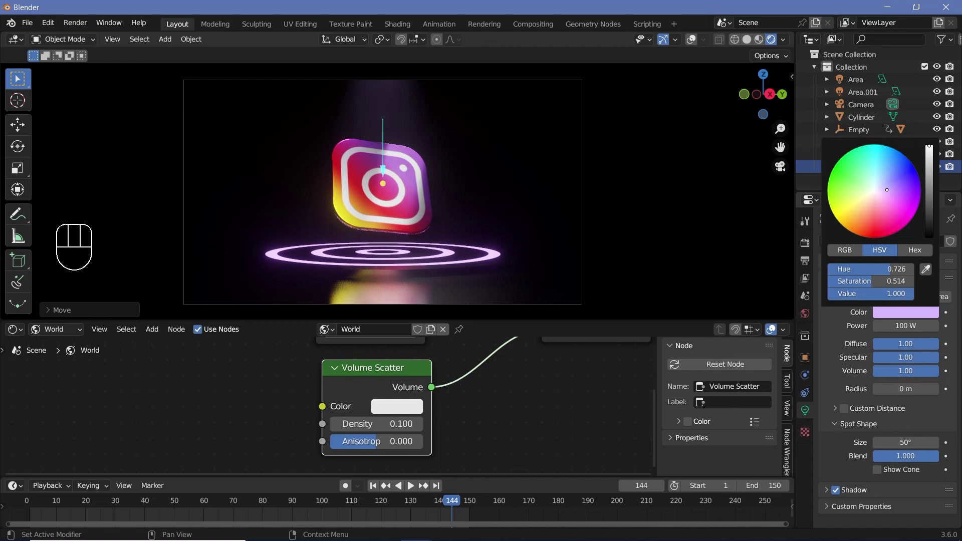
{"action": "mouse_move", "coordinate": [918, 344]}
{"action": "left_mouse_down"}
{"action": "mouse_move", "coordinate": [882, 345]}
{"action": "mouse_move", "coordinate": [882, 357]}
{"action": "mouse_move", "coordinate": [919, 357]}
{"action": "left_mouse_up"}
{"action": "scroll", "coordinate": [299, 98], "scroll_direction": "up", "scroll_amount": 5}
{"action": "middle_click_drag", "start_coordinate": [292, 120], "coordinate": [319, 107], "text": "shift"}
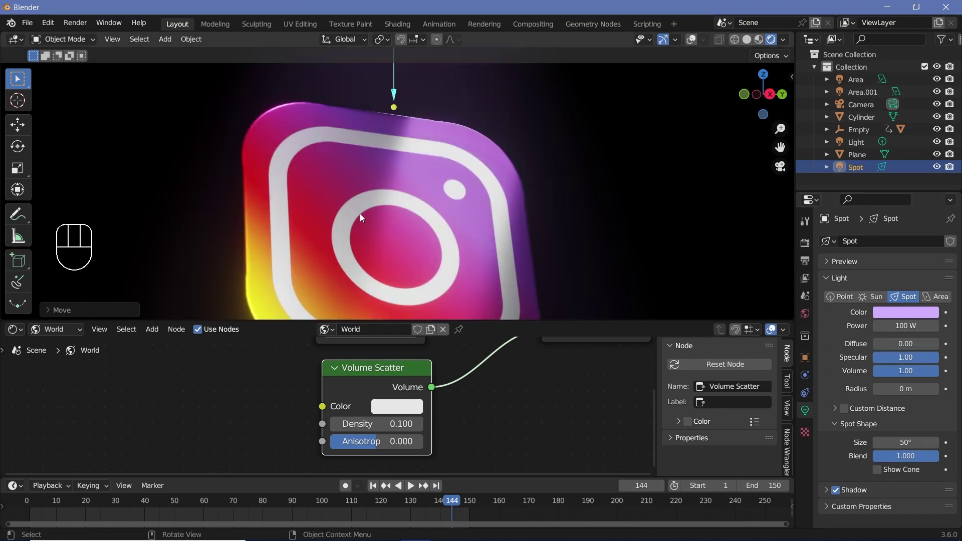
{"action": "scroll", "coordinate": [360, 214], "scroll_direction": "down", "scroll_amount": 2}
{"action": "middle_click_drag", "start_coordinate": [443, 232], "coordinate": [425, 191], "text": "shift"}
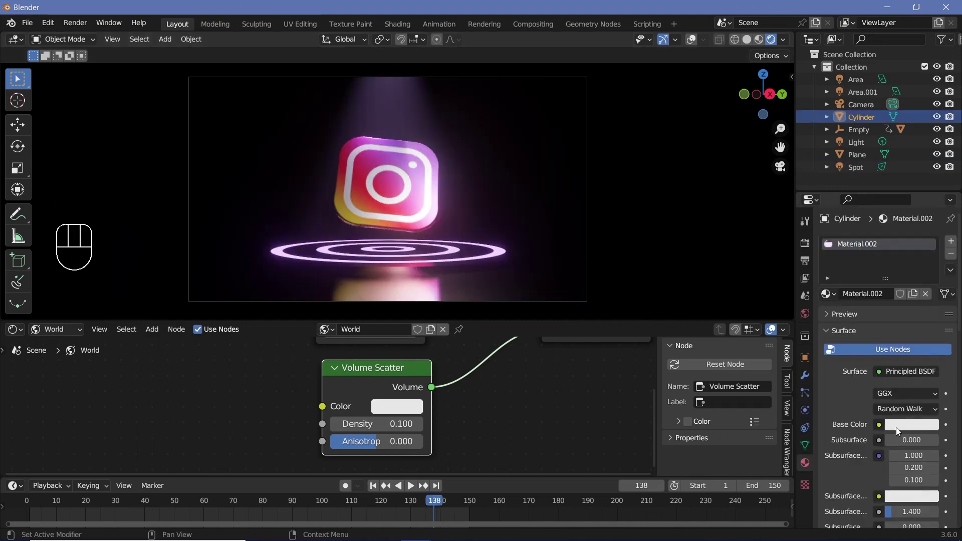
- Give the pedestal material a light purple Base Color, then render the animation
{"action": "left_click", "coordinate": [898, 425]}
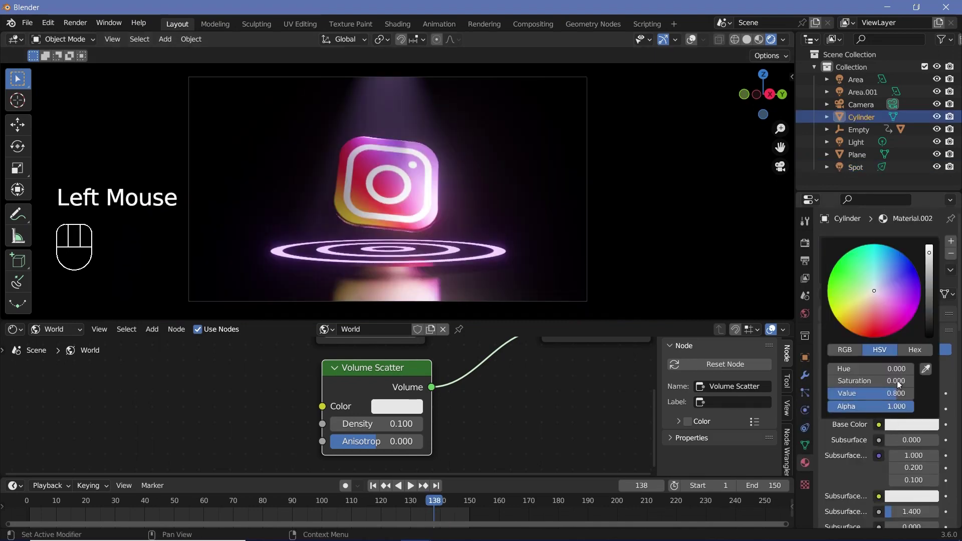
{"action": "left_click", "coordinate": [884, 293]}
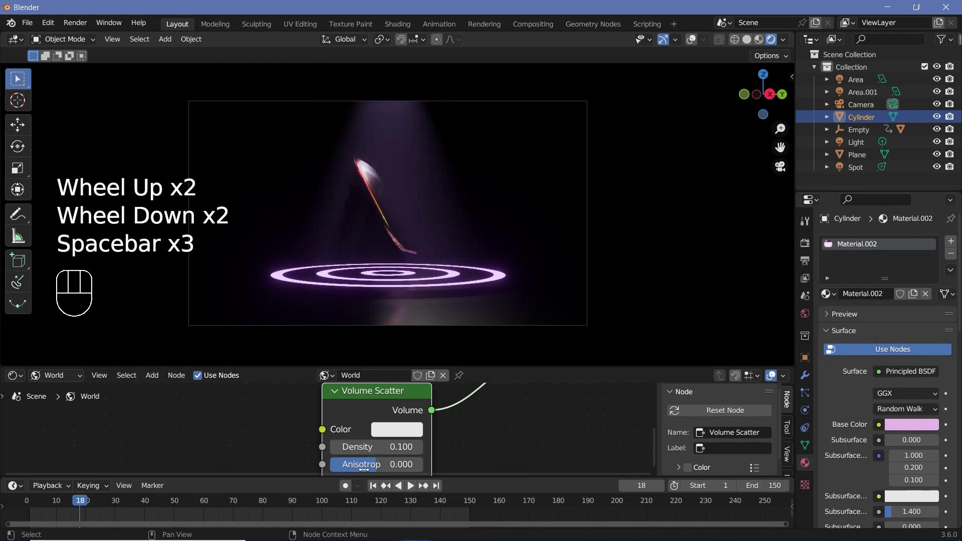
{"action": "left_click", "coordinate": [86, 29]}
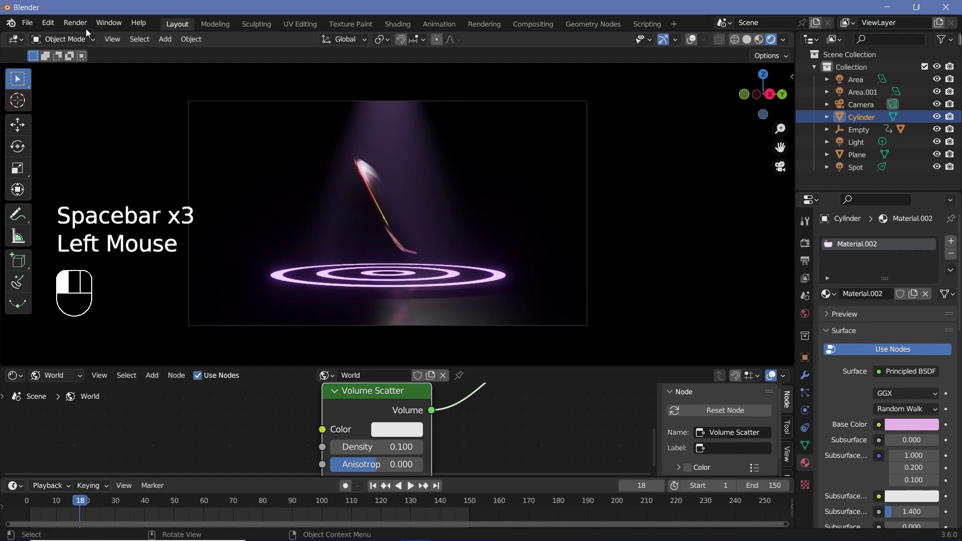
{"action": "left_click", "coordinate": [83, 26]}
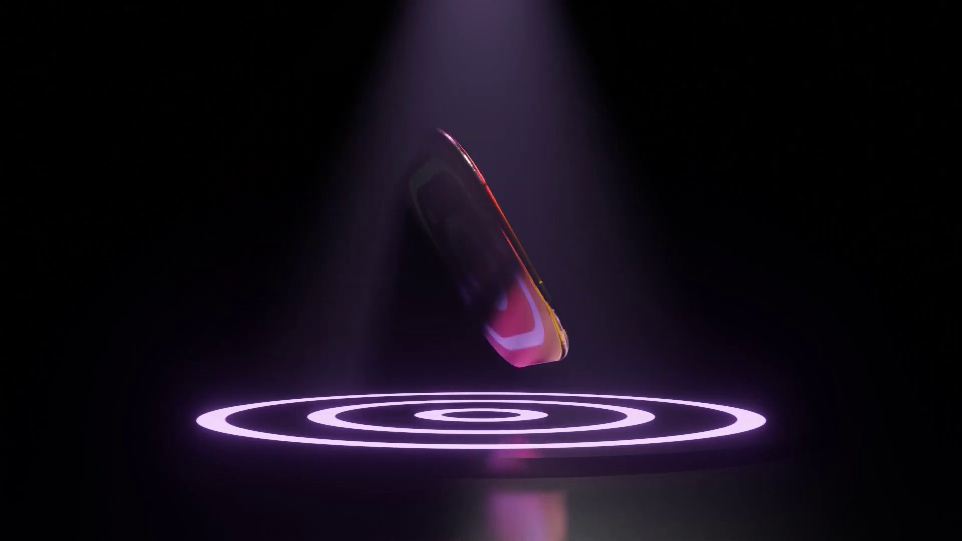